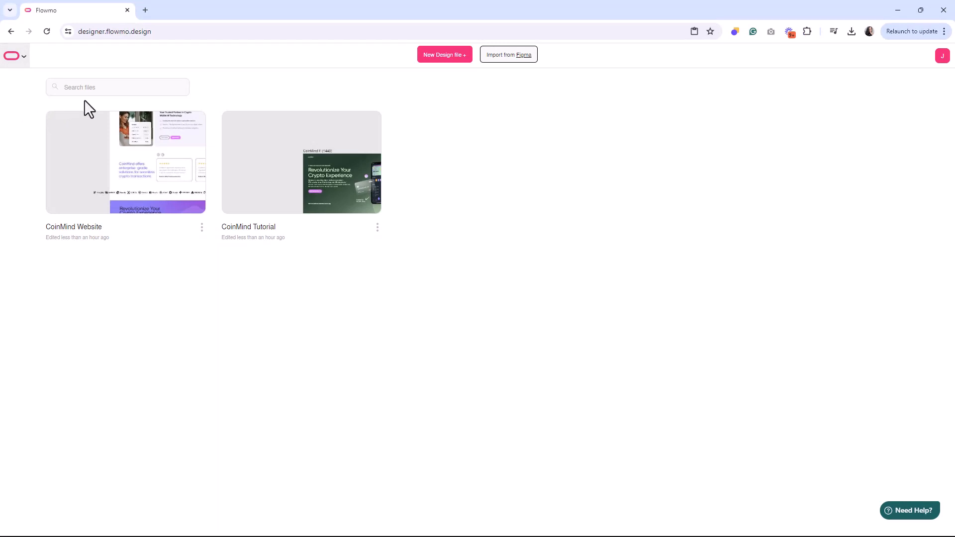
Create a new design file named CoinMind.
{"action": "left_click", "coordinate": [945, 58]}
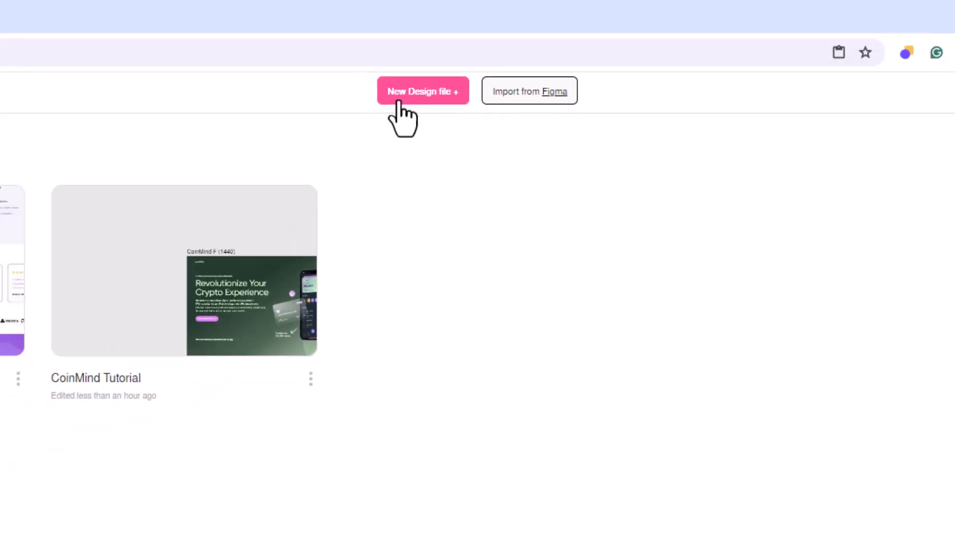
{"action": "left_click", "coordinate": [399, 99]}
{"action": "type", "text": "CoinMin"}
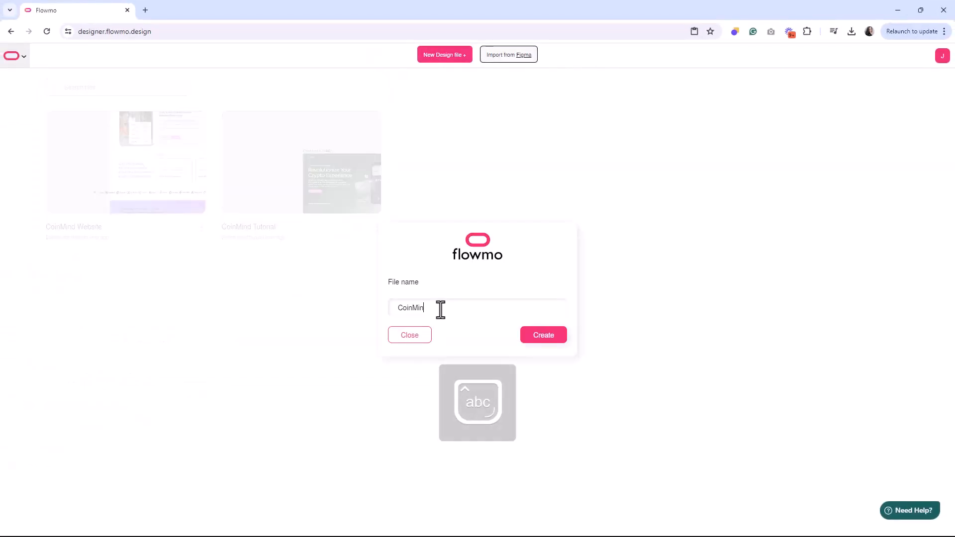
{"action": "key", "text": "Return"}
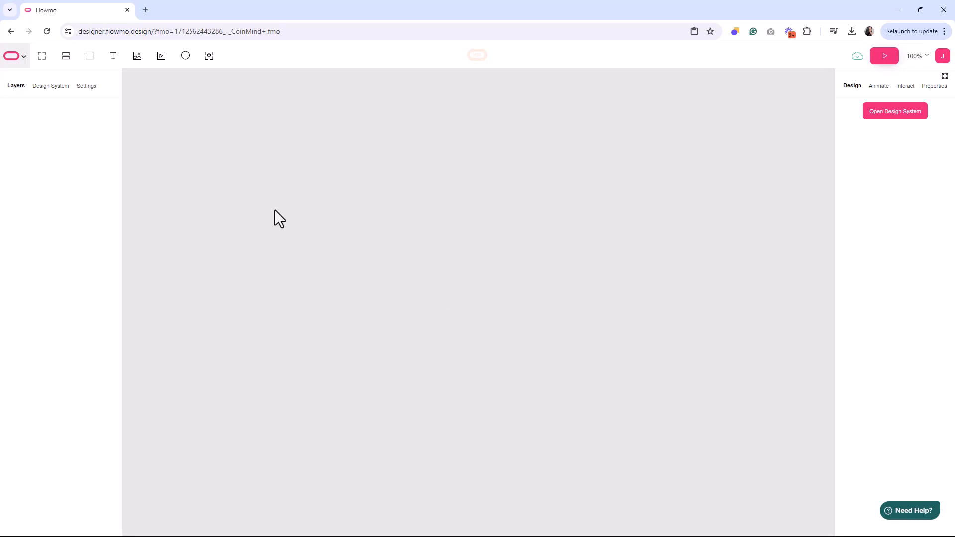
Switch the editor to dark mode and back to light mode.
{"action": "left_click", "coordinate": [22, 61]}
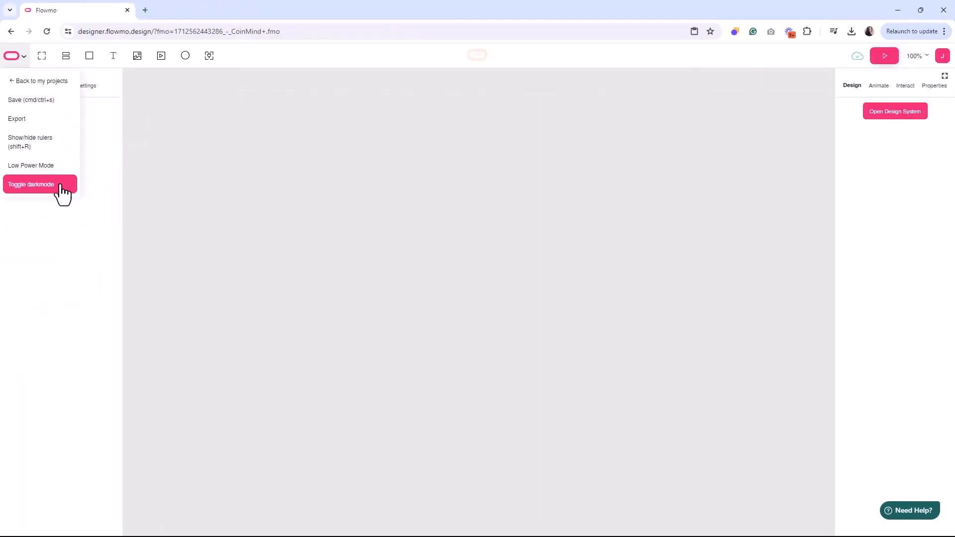
{"action": "left_click", "coordinate": [61, 185]}
{"action": "left_click", "coordinate": [20, 57]}
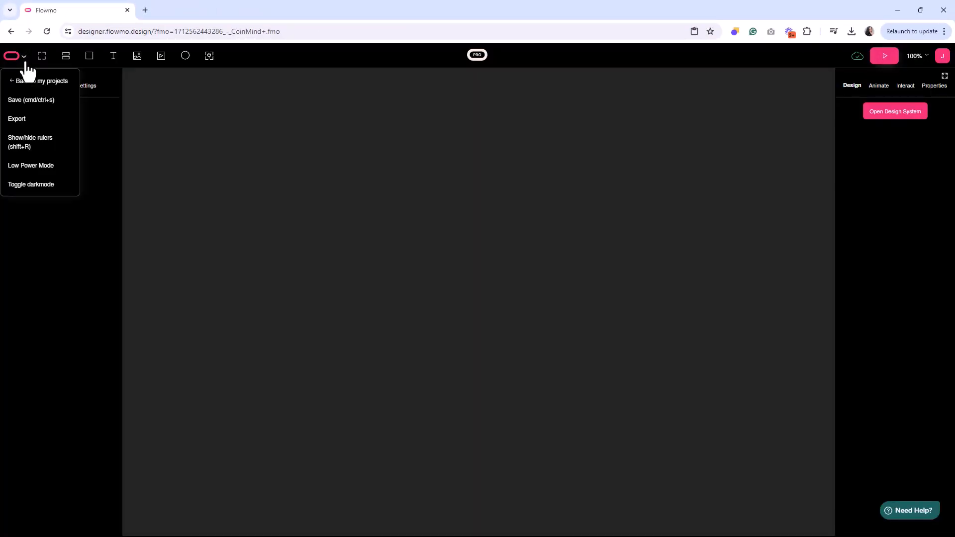
{"action": "left_click", "coordinate": [30, 185]}
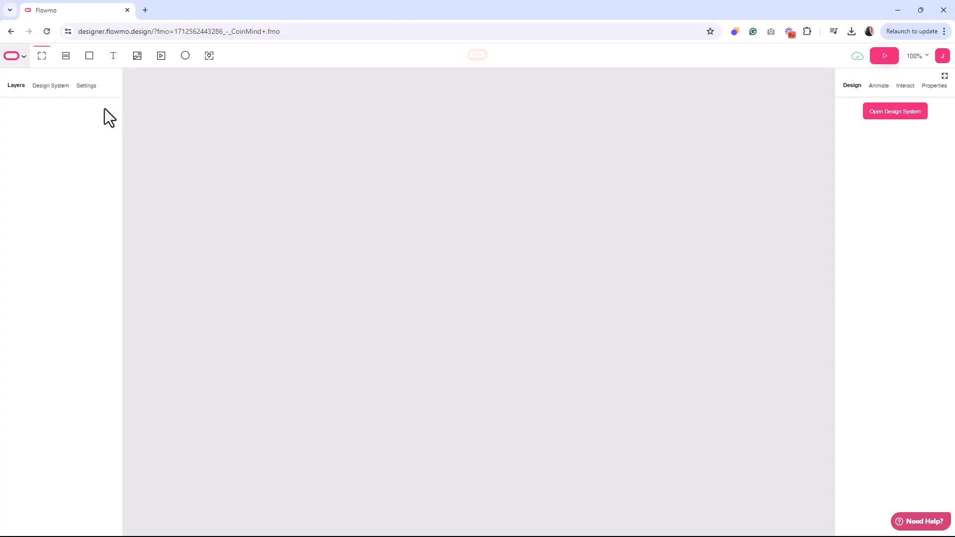
Upload the Gilroy-Light font file to the project's webfonts and add it with the Light weight.
{"action": "left_click", "coordinate": [89, 90]}
{"action": "scroll", "coordinate": [77, 330], "scroll_direction": "down", "scroll_amount": 5}
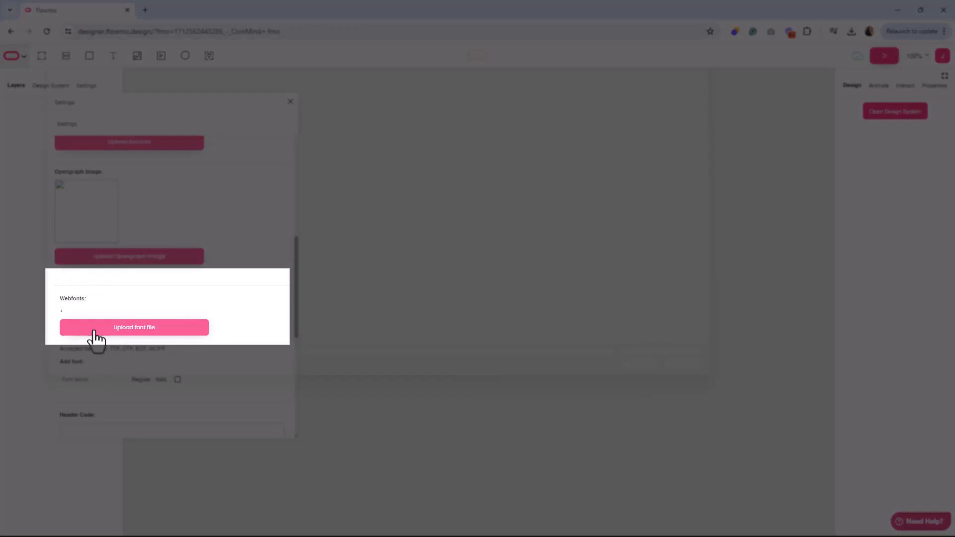
{"action": "left_click", "coordinate": [94, 329]}
{"action": "double_click", "coordinate": [94, 105]}
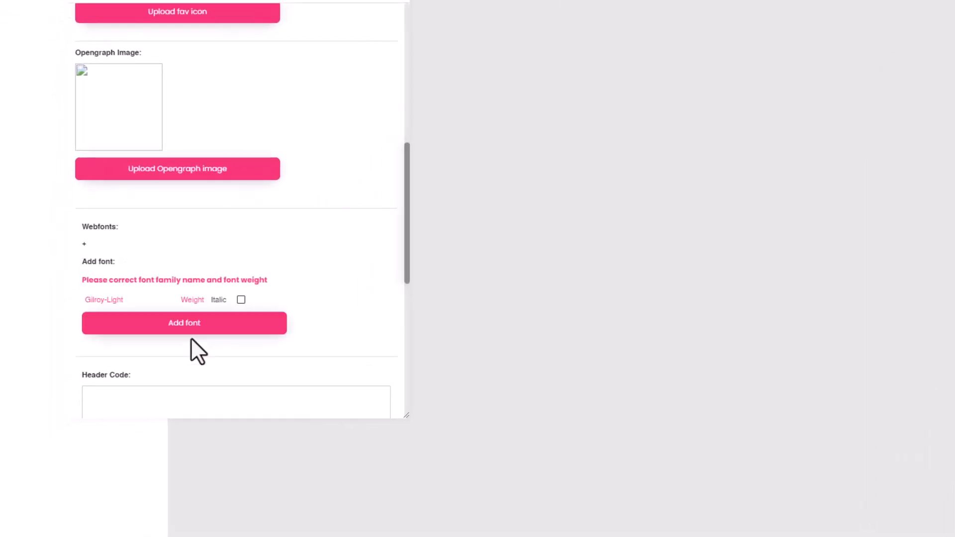
{"action": "left_click", "coordinate": [193, 301]}
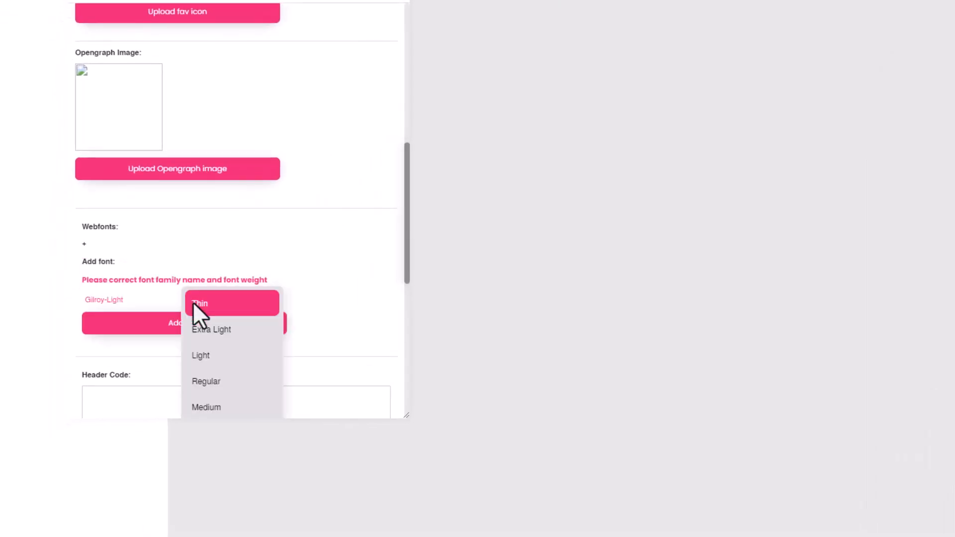
{"action": "left_click", "coordinate": [206, 353]}
{"action": "left_click", "coordinate": [181, 311]}
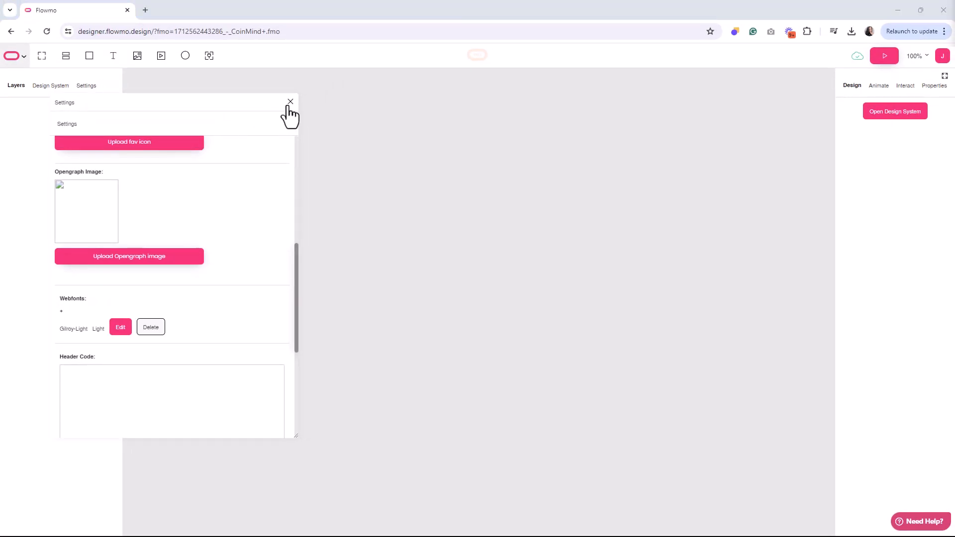
{"action": "left_click", "coordinate": [290, 102]}
Draw a frame on the empty canvas and set its size to 1440 by 900.
{"action": "left_click", "coordinate": [42, 57]}
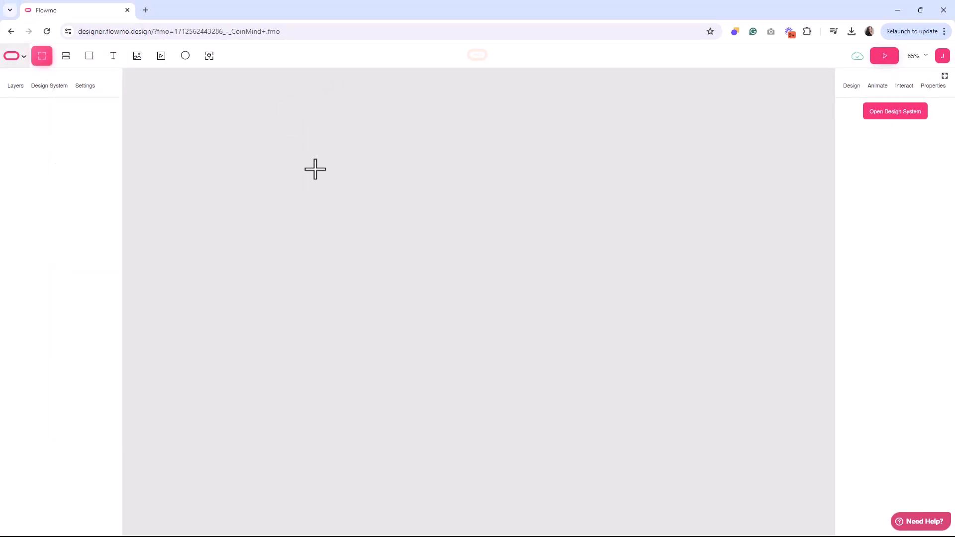
{"action": "left_click_drag", "start_coordinate": [308, 142], "coordinate": [684, 453]}
{"action": "left_click", "coordinate": [861, 195]}
{"action": "type", "text": "14"}
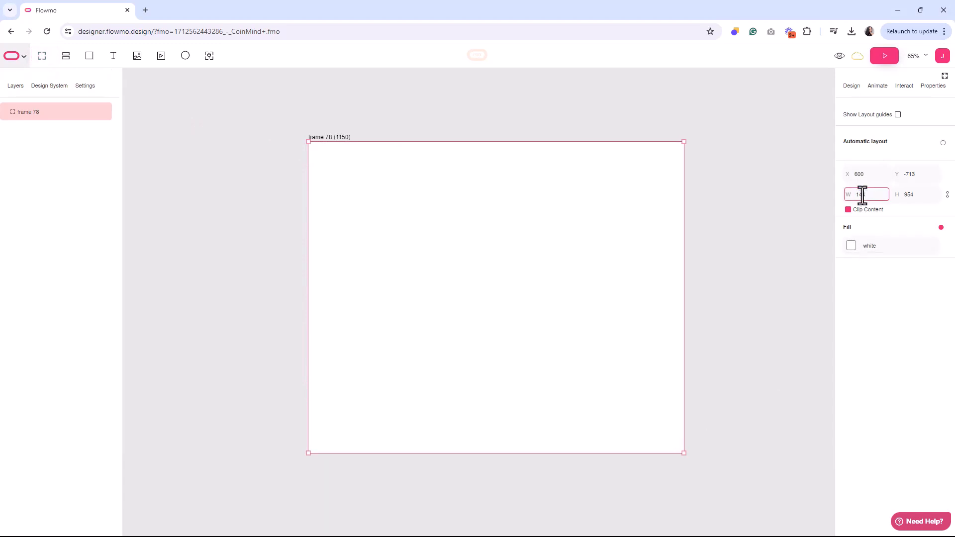
{"action": "type", "text": "40"}
{"action": "left_click", "coordinate": [909, 195]}
{"action": "type", "text": "900"}
{"action": "key", "text": "Return"}
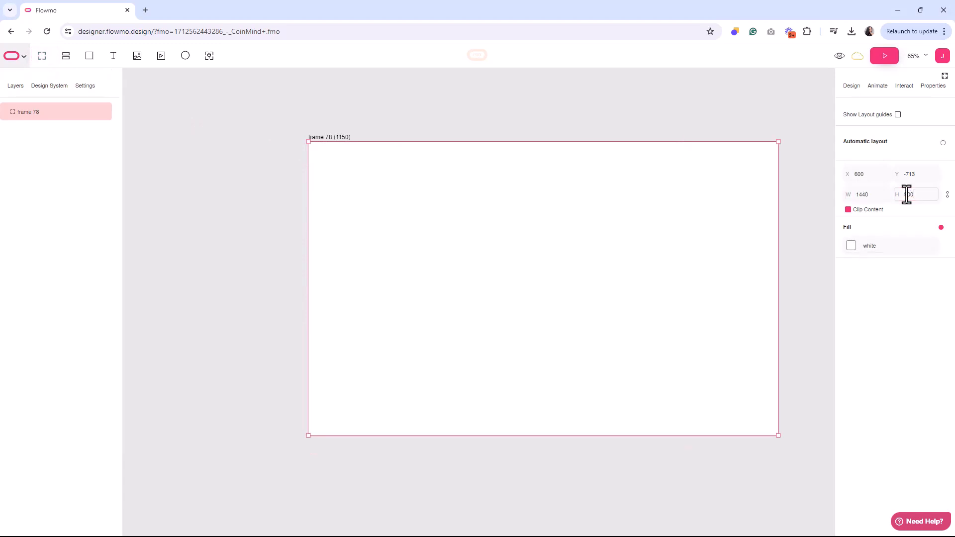
{"action": "left_click_drag", "start_coordinate": [536, 183], "coordinate": [478, 208]}
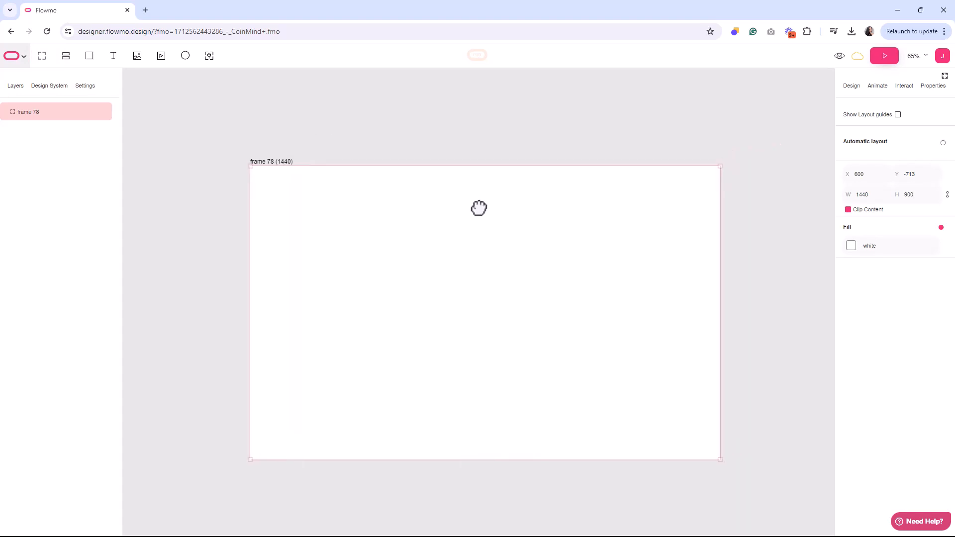
Save #233d2f, #d8ffd0 and #e680ff as colour swatches through the frame's fill, leaving the fill on #e680ff.
{"action": "left_click", "coordinate": [853, 247]}
{"action": "double_click", "coordinate": [775, 345]}
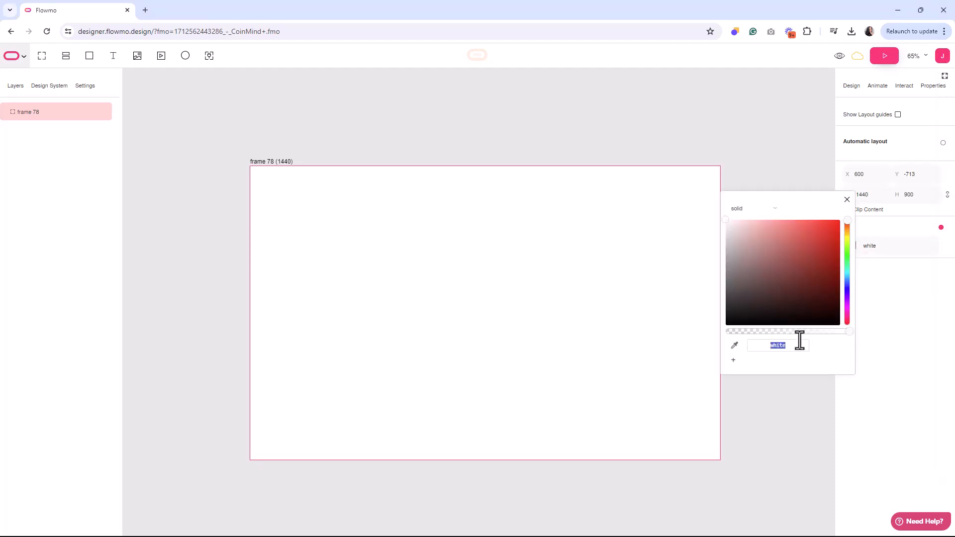
{"action": "type", "text": "#233d2f"}
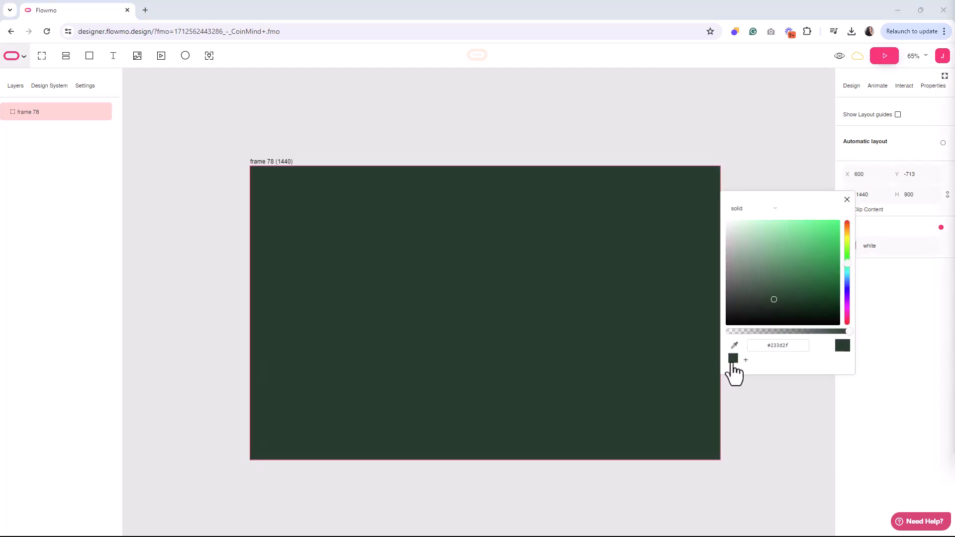
{"action": "double_click", "coordinate": [781, 344]}
{"action": "type", "text": "#d8ffd0"}
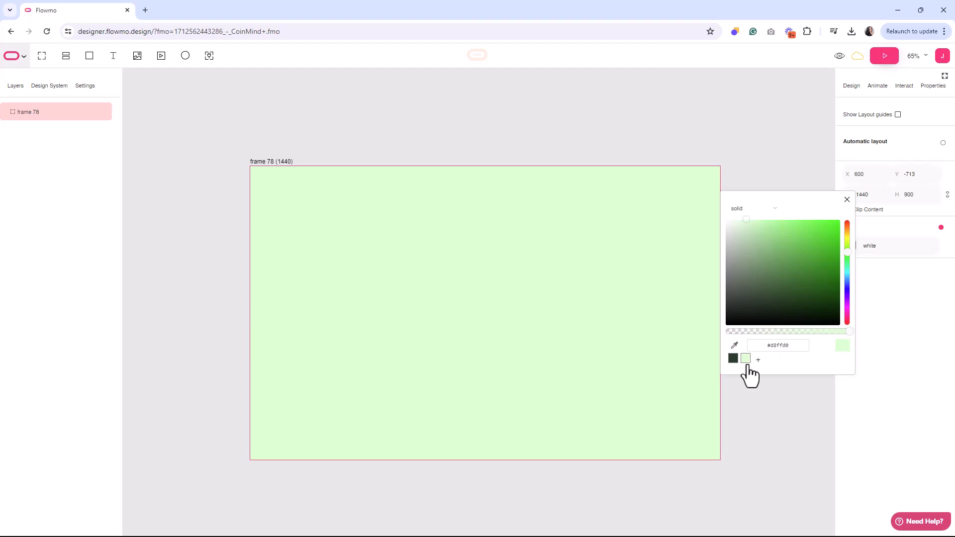
{"action": "double_click", "coordinate": [773, 347]}
{"action": "type", "text": "#e680ff"}
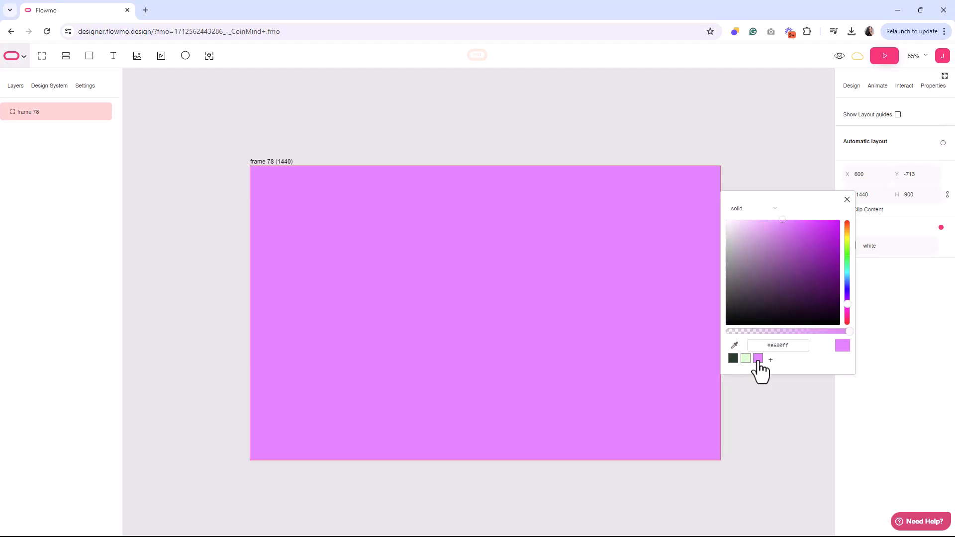
{"action": "left_click", "coordinate": [848, 199]}
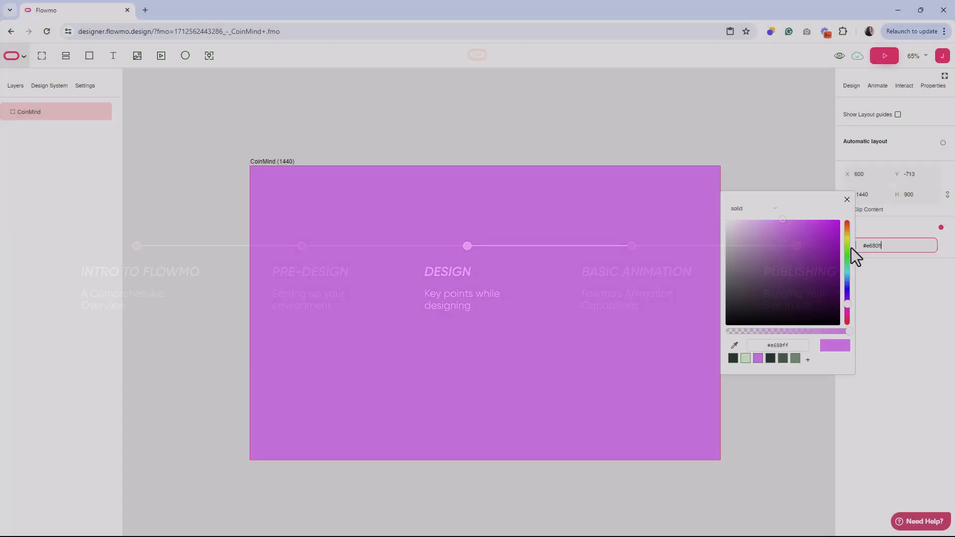
Change the CoinMind frame's fill to a linear gradient running from the dark green swatch to the light green one.
{"action": "left_click", "coordinate": [776, 206]}
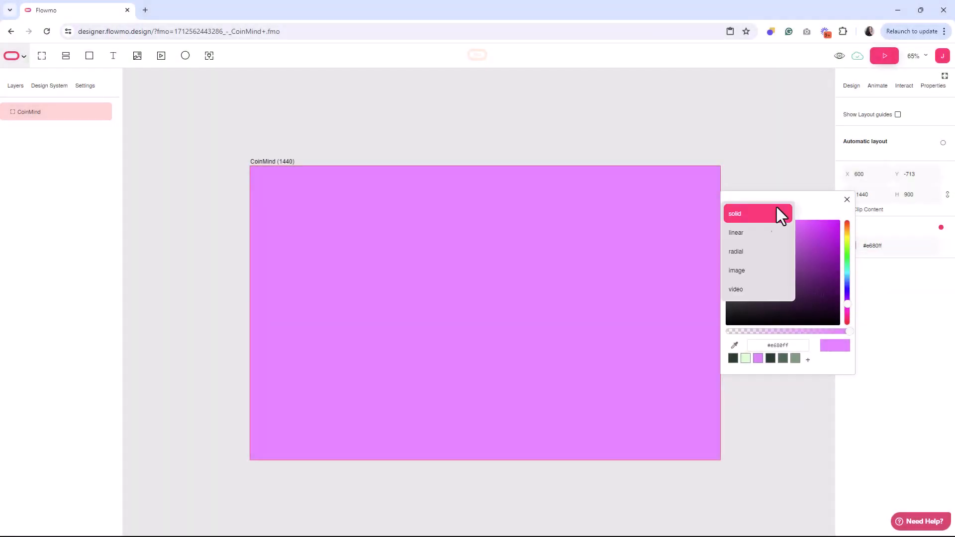
{"action": "left_click", "coordinate": [773, 233]}
{"action": "left_click", "coordinate": [770, 396]}
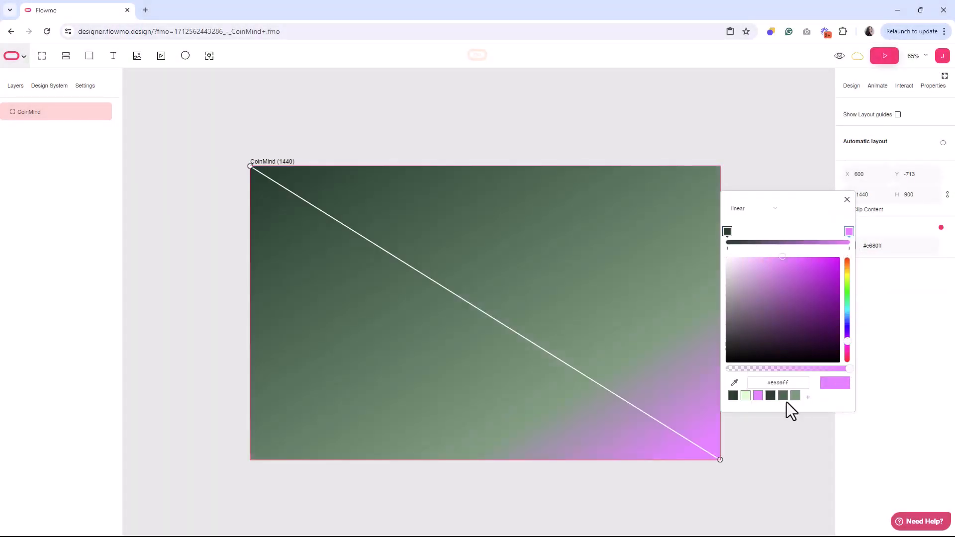
{"action": "left_click", "coordinate": [745, 397]}
Add two intermediate mid-green stops to the frame's gradient and pull its start point inward from the upper-left corner.
{"action": "left_click", "coordinate": [761, 242]}
{"action": "left_click", "coordinate": [782, 397]}
{"action": "left_click", "coordinate": [811, 242]}
{"action": "left_click", "coordinate": [794, 397]}
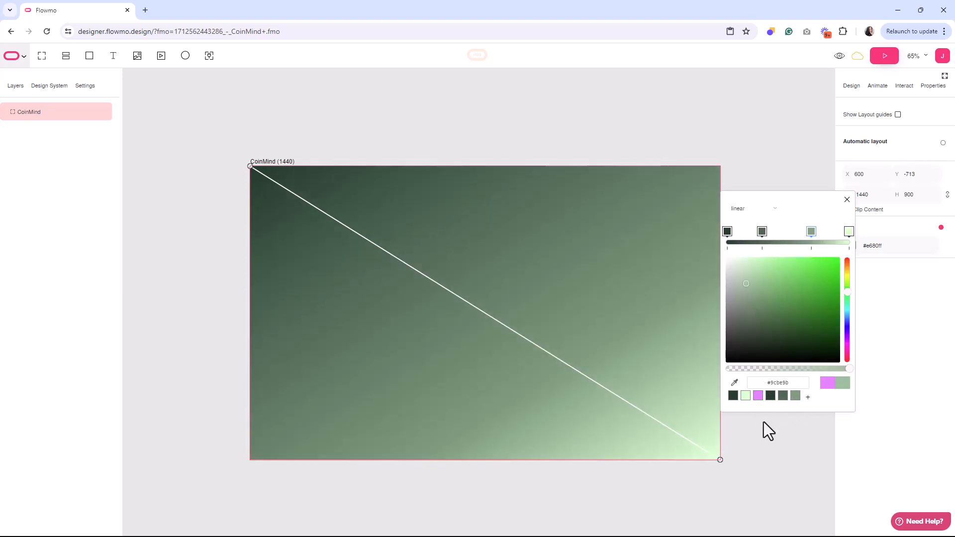
{"action": "left_click_drag", "start_coordinate": [253, 172], "coordinate": [297, 211]}
{"action": "left_click", "coordinate": [847, 200]}
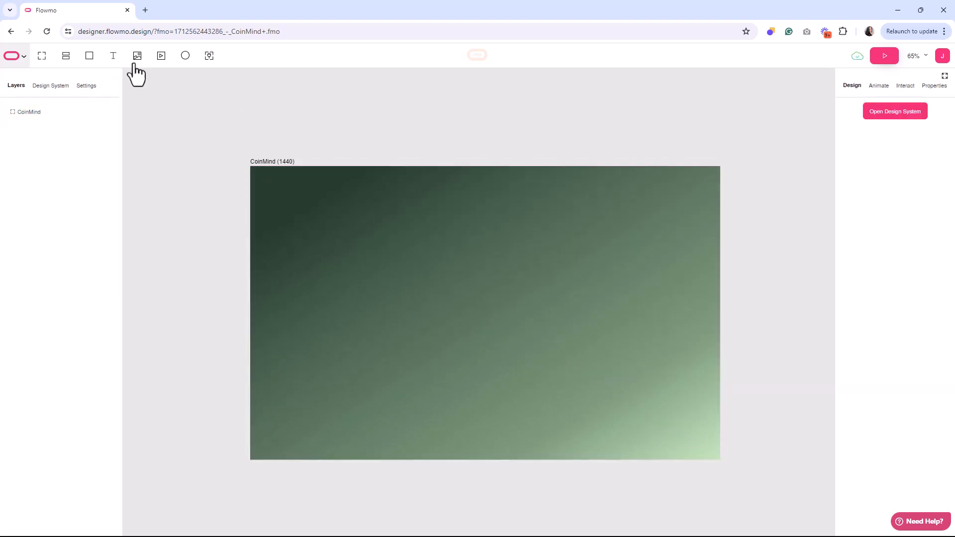
Insert the CoinMind logo image and place it in the upper-left corner of the frame.
{"action": "left_click", "coordinate": [137, 63]}
{"action": "left_click", "coordinate": [299, 65]}
{"action": "left_click", "coordinate": [377, 270]}
{"action": "left_click_drag", "start_coordinate": [517, 297], "coordinate": [319, 190]}
{"action": "left_click", "coordinate": [287, 141]}
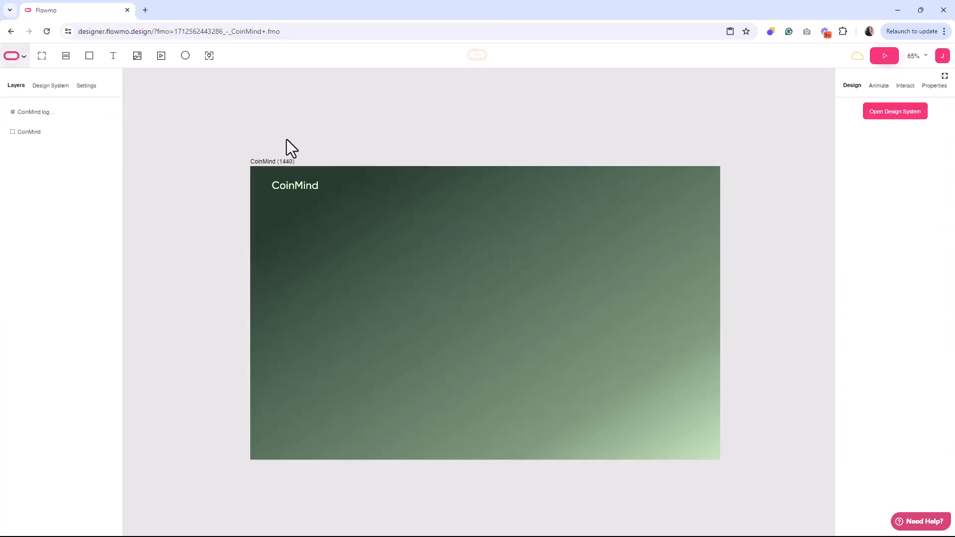
Show the rulers to add a horizontal guide below the header area, and position the CoinMind logo above it.
{"action": "key", "text": "shift+r"}
{"action": "left_click_drag", "start_coordinate": [331, 74], "coordinate": [305, 181]}
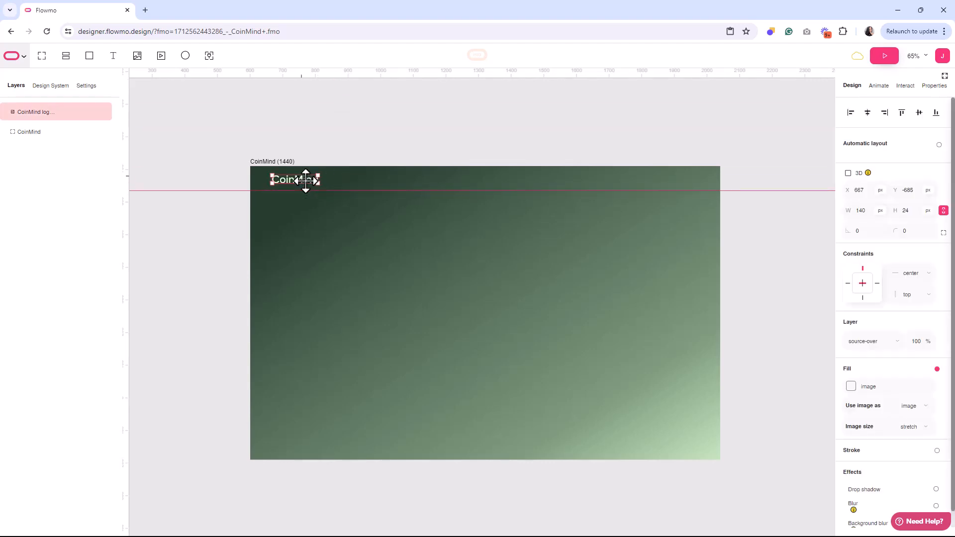
{"action": "left_click", "coordinate": [347, 152]}
Add the text "Get App Now" in the header area near the frame's upper-right corner.
{"action": "left_click", "coordinate": [113, 56]}
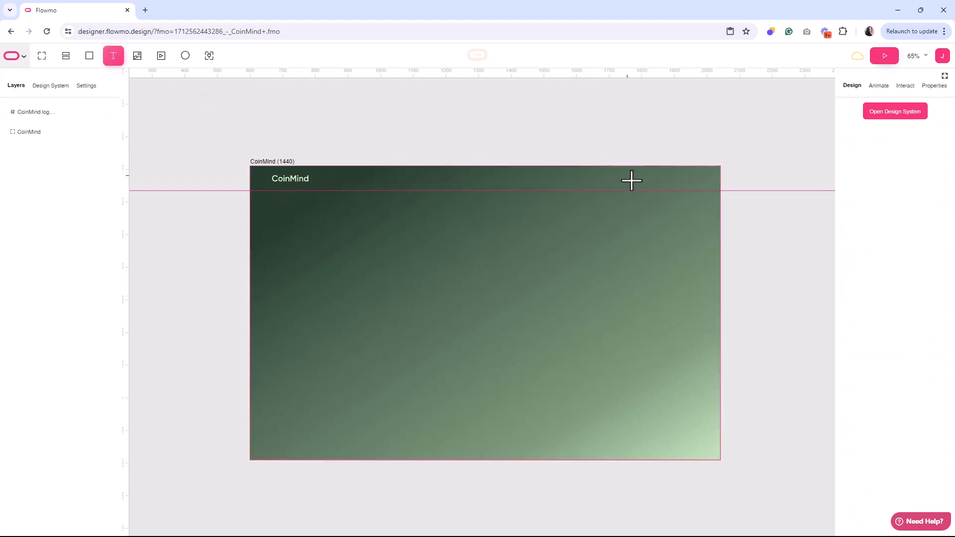
{"action": "left_click", "coordinate": [672, 186]}
{"action": "scroll", "coordinate": [703, 168], "scroll_direction": "up", "scroll_amount": 5}
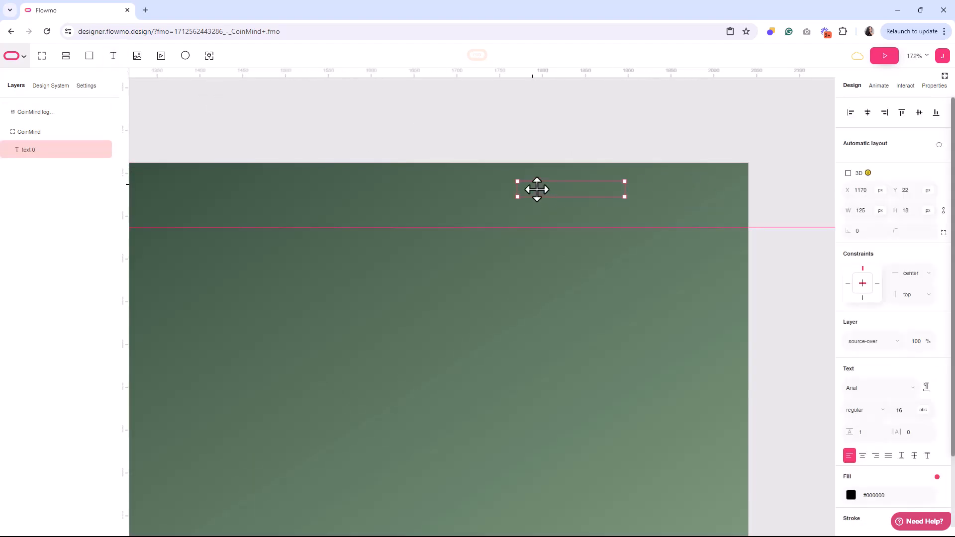
{"action": "type", "text": "Get App Now"}
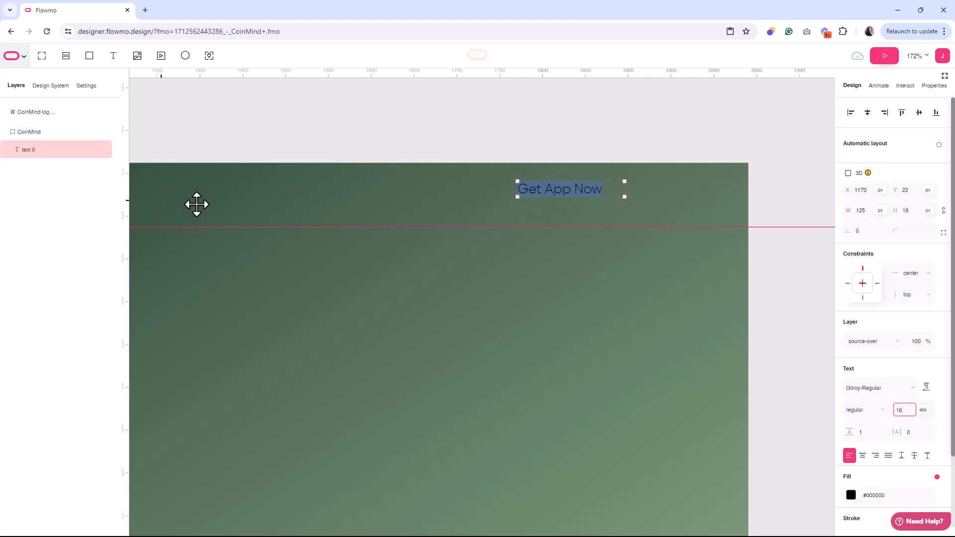
Set the "Get App Now" text to Gilroy-Regular, centre-align it and fill it with the light green swatch.
{"action": "double_click", "coordinate": [558, 189]}
{"action": "left_click", "coordinate": [862, 456]}
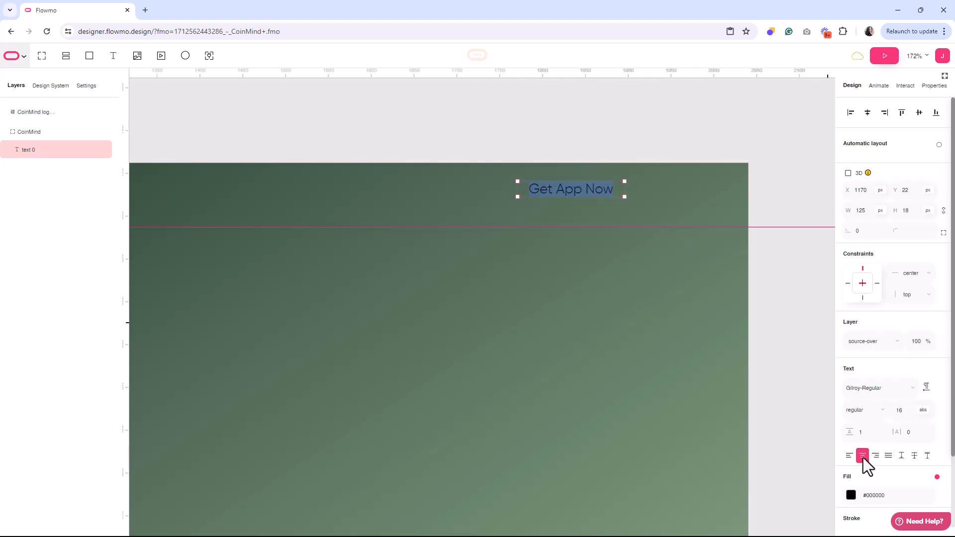
{"action": "left_click", "coordinate": [851, 496]}
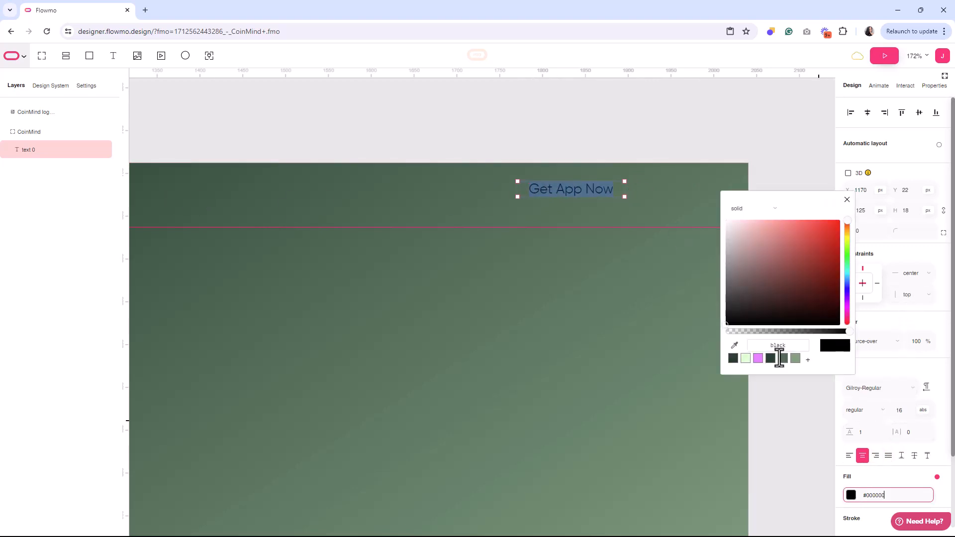
{"action": "left_click", "coordinate": [744, 358]}
{"action": "left_click", "coordinate": [846, 200]}
{"action": "left_click", "coordinate": [599, 199]}
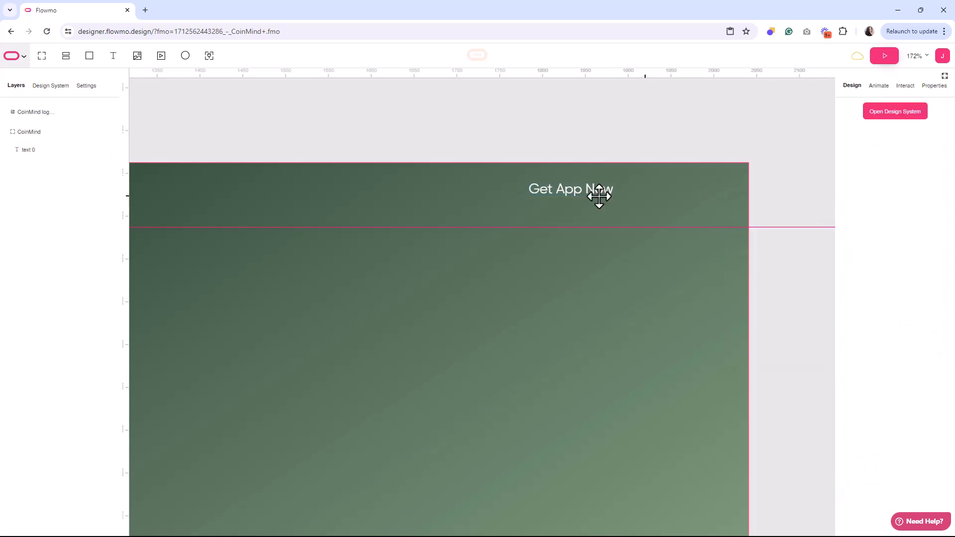
Apply automatic layout to "Get App Now" with padding of 17 horizontally and 10 vertically, and shift it closer to the frame's right edge.
{"action": "left_click", "coordinate": [598, 188]}
{"action": "left_click", "coordinate": [939, 144]}
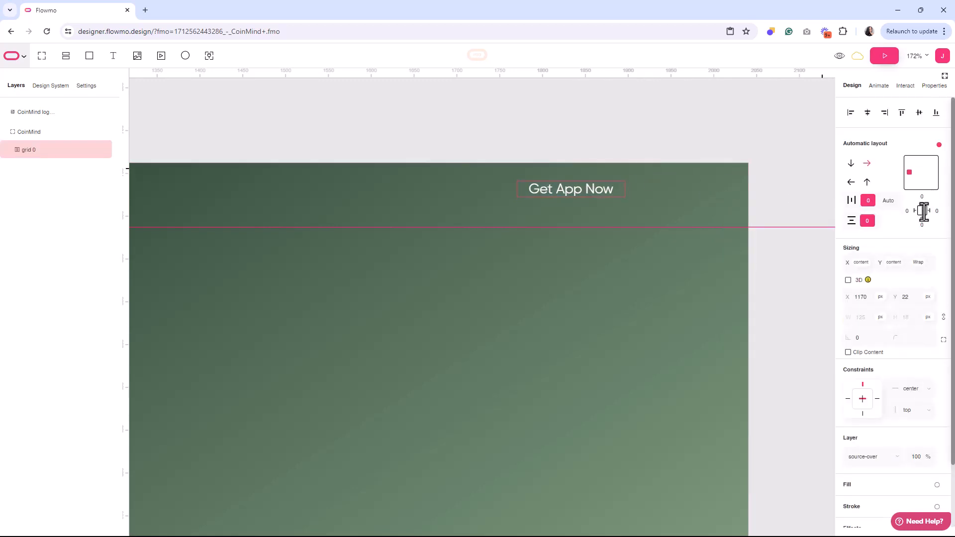
{"action": "type", "text": "15"}
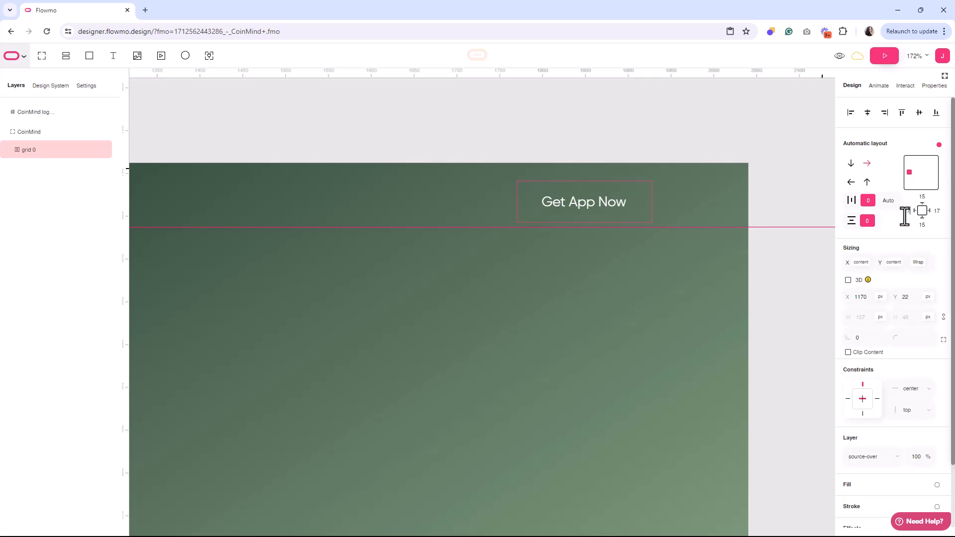
{"action": "left_click", "coordinate": [793, 227]}
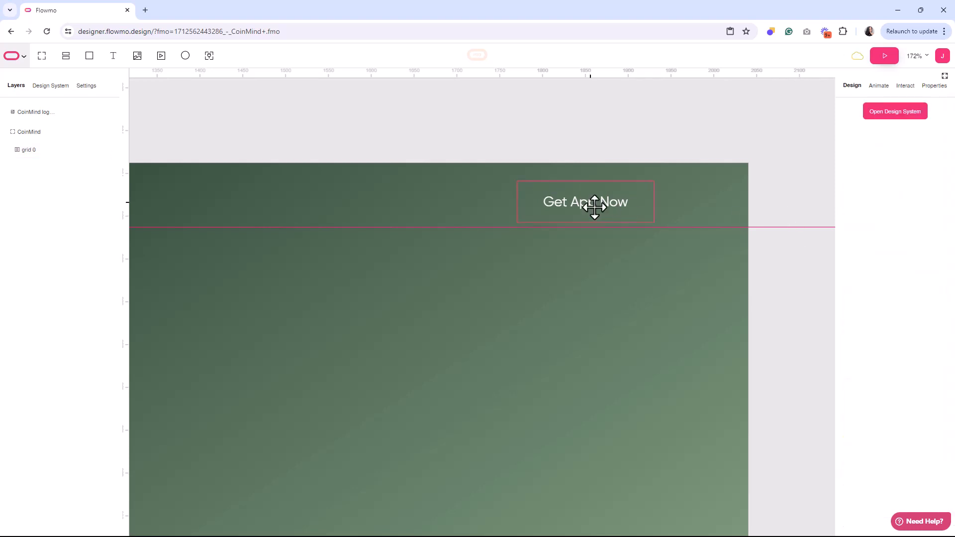
{"action": "left_click_drag", "start_coordinate": [594, 206], "coordinate": [618, 207]}
{"action": "scroll", "coordinate": [905, 438], "scroll_direction": "down", "scroll_amount": 3}
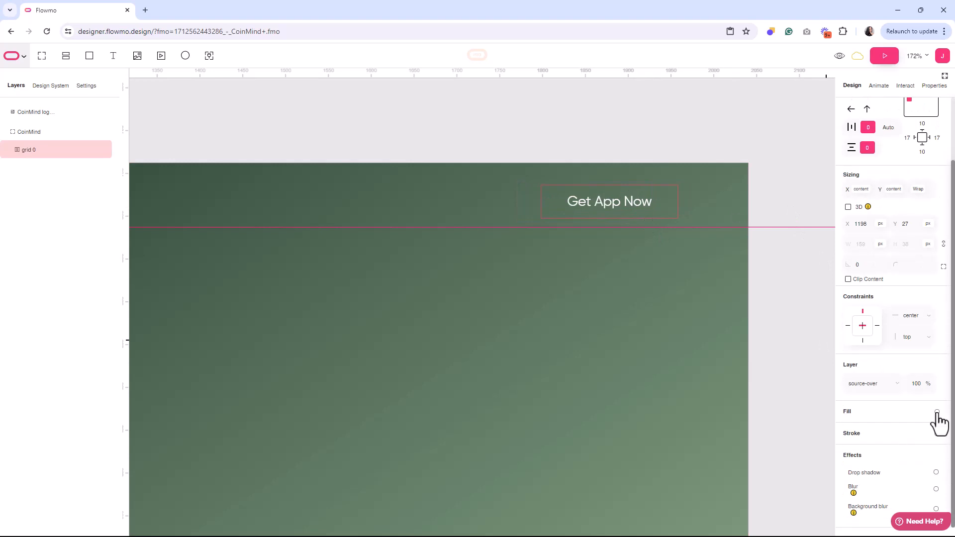
Add a white stroke of width 1 to the "Get App Now" button, leaving its fill off.
{"action": "left_click", "coordinate": [937, 412]}
{"action": "left_click", "coordinate": [937, 412]}
{"action": "left_click", "coordinate": [937, 434]}
{"action": "left_click", "coordinate": [851, 452]}
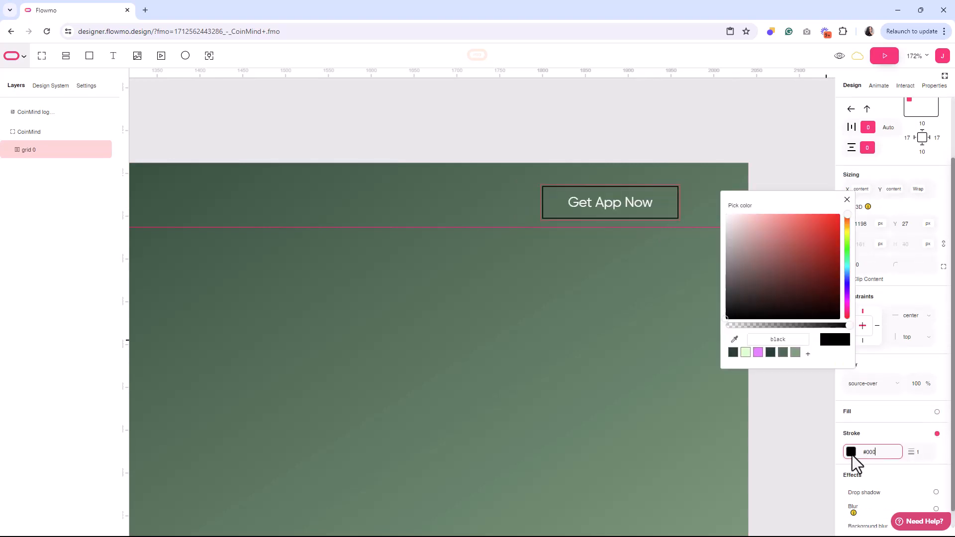
{"action": "left_click_drag", "start_coordinate": [767, 309], "coordinate": [721, 224]}
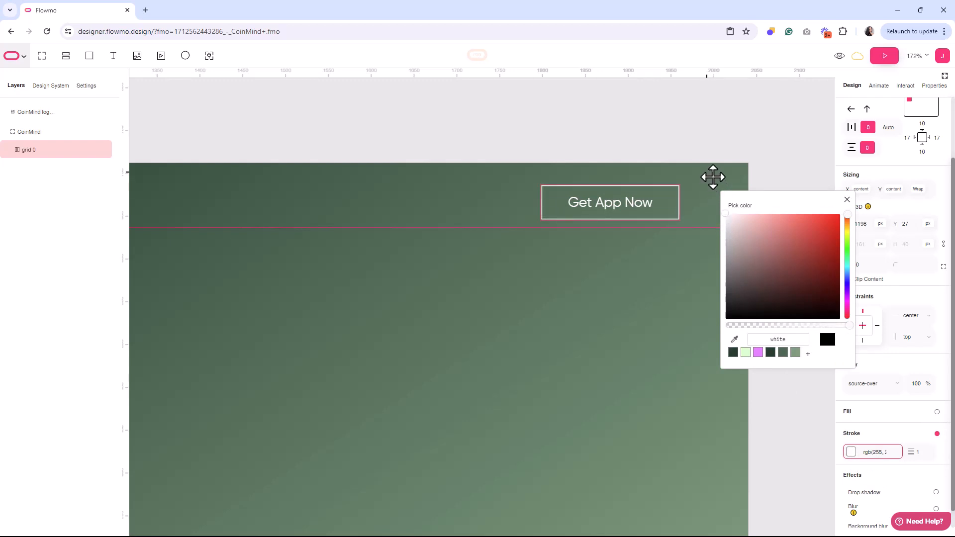
{"action": "left_click", "coordinate": [846, 199]}
{"action": "left_click", "coordinate": [919, 453]}
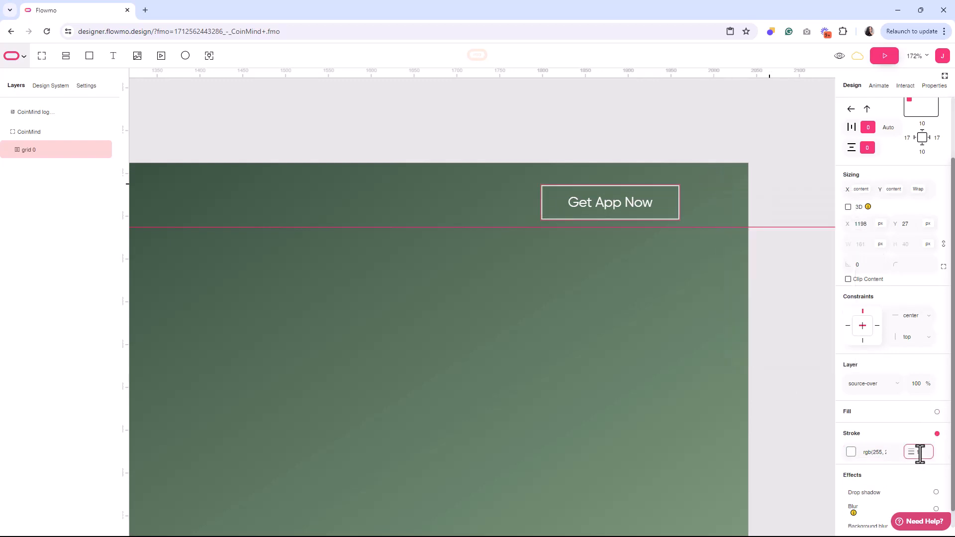
Round the "Get App Now" button's corners with a radius of 30.
{"action": "left_click", "coordinate": [910, 265]}
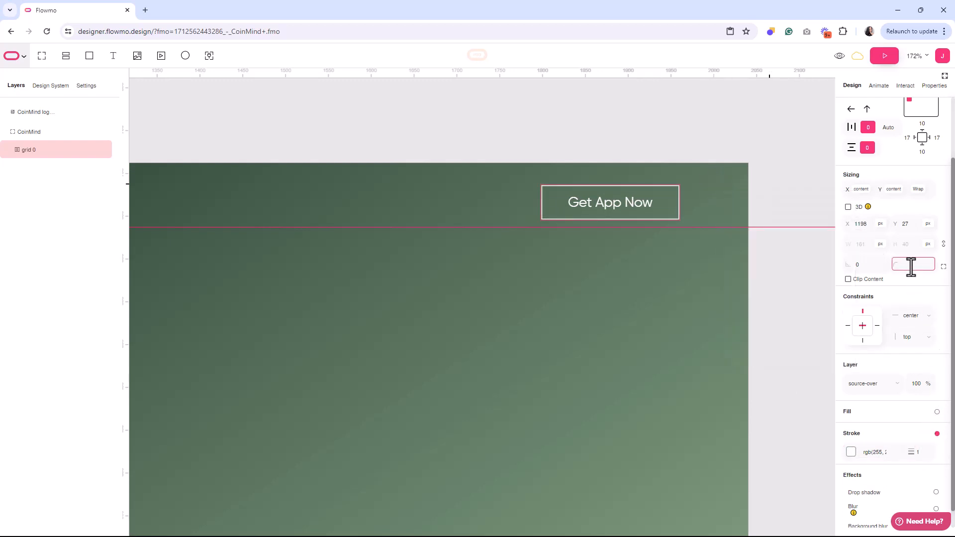
{"action": "type", "text": "30"}
{"action": "key", "text": "Return"}
{"action": "left_click", "coordinate": [770, 221]}
Align the CoinMind logo and "Get App Now" button vertically, group them centred horizontally in the frame, and name the group "Button".
{"action": "scroll", "coordinate": [765, 231], "scroll_direction": "down", "scroll_amount": 5}
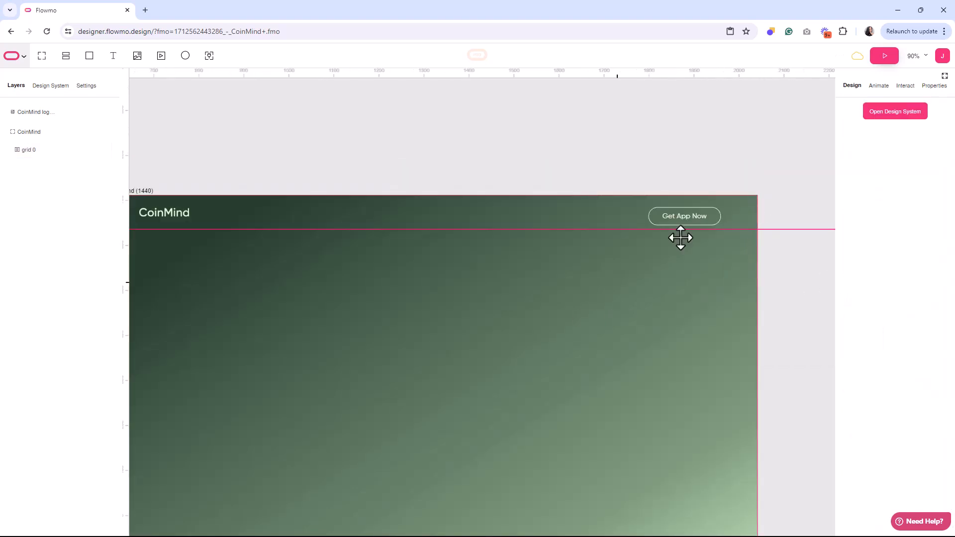
{"action": "left_click", "coordinate": [681, 216]}
{"action": "left_click", "coordinate": [167, 215], "text": "shift"}
{"action": "left_click", "coordinate": [899, 113]}
{"action": "key", "text": "ctrl+g"}
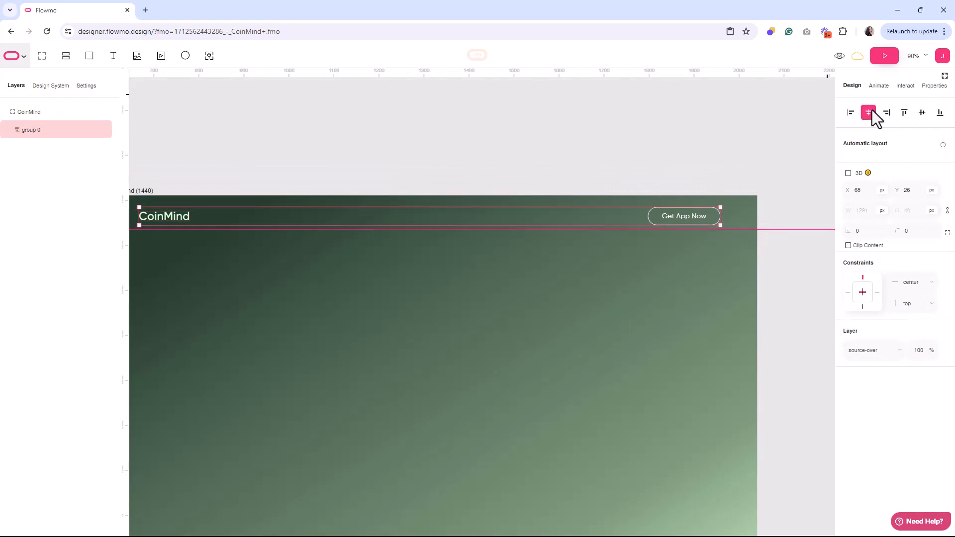
{"action": "double_click", "coordinate": [32, 131]}
{"action": "type", "text": "Button"}
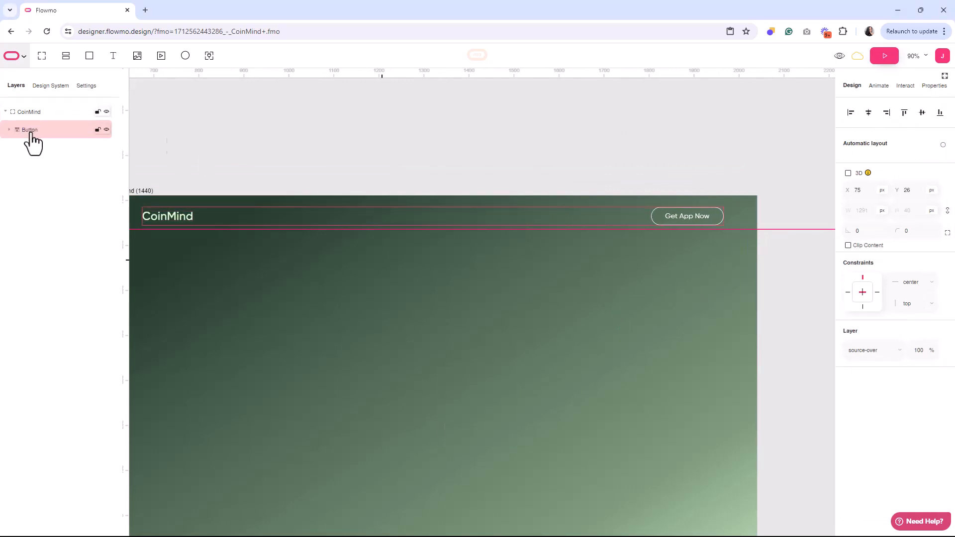
{"action": "left_click", "coordinate": [196, 147]}
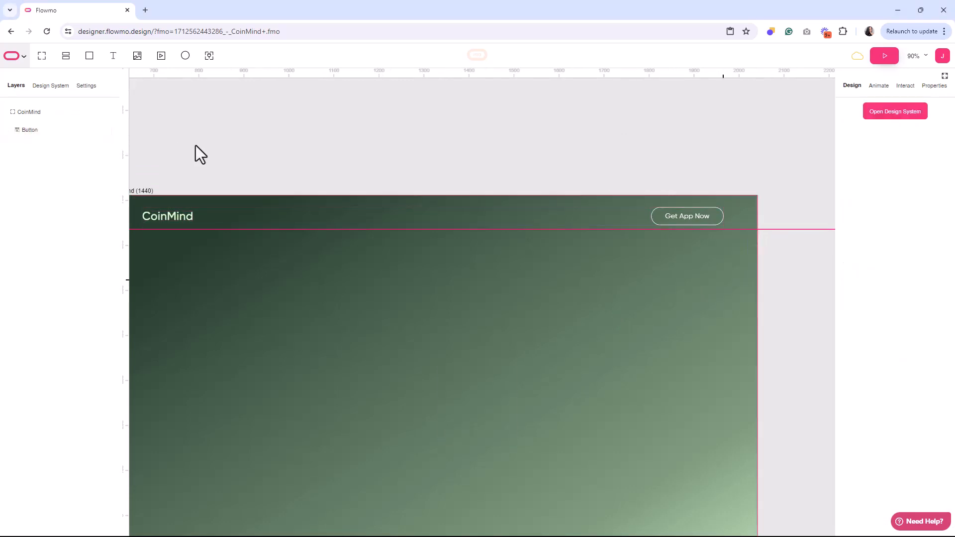
Add the headline text "Revolutionize Your Crypto Experience" below the header guide, near the frame's left side.
{"action": "scroll", "coordinate": [194, 145], "scroll_direction": "down", "scroll_amount": 3}
{"action": "key", "text": "space"}
{"action": "left_click_drag", "start_coordinate": [232, 265], "coordinate": [336, 275]}
{"action": "left_click", "coordinate": [113, 56]}
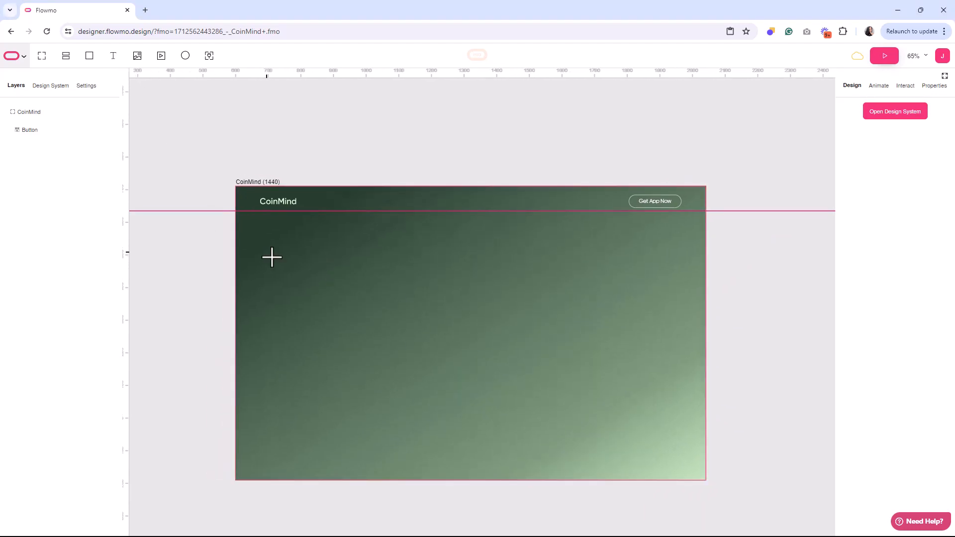
{"action": "left_click_drag", "start_coordinate": [270, 264], "coordinate": [378, 330]}
{"action": "type", "text": "Revolutionize Your Crypto Experience"}
{"action": "key", "text": "ctrl+a"}
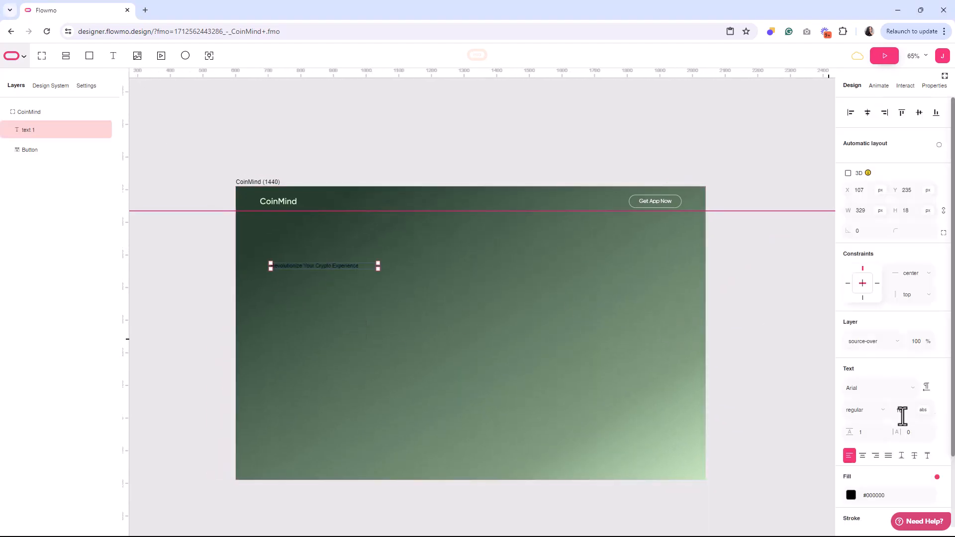
Set the headline to size 70 with the light green swatch fill and widen its box to about 666 px, on two lines.
{"action": "left_click", "coordinate": [899, 410]}
{"action": "left_click", "coordinate": [850, 496]}
{"action": "left_click", "coordinate": [743, 358]}
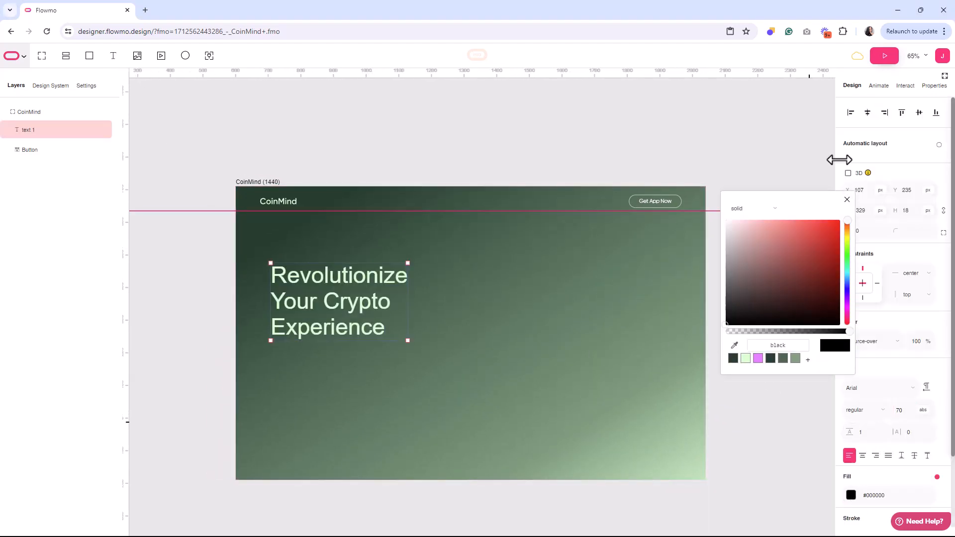
{"action": "left_click", "coordinate": [846, 200]}
{"action": "left_click_drag", "start_coordinate": [409, 308], "coordinate": [488, 311]}
{"action": "left_click", "coordinate": [436, 296]}
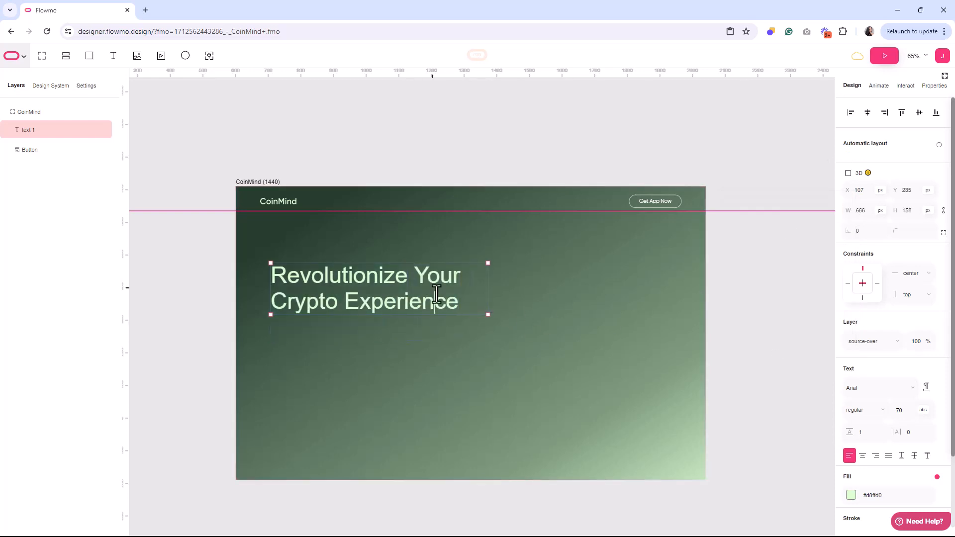
Set the headline to Gilroy-Regular with a line height of 0.8 and move it up in line with the logo's left edge.
{"action": "left_click", "coordinate": [911, 387]}
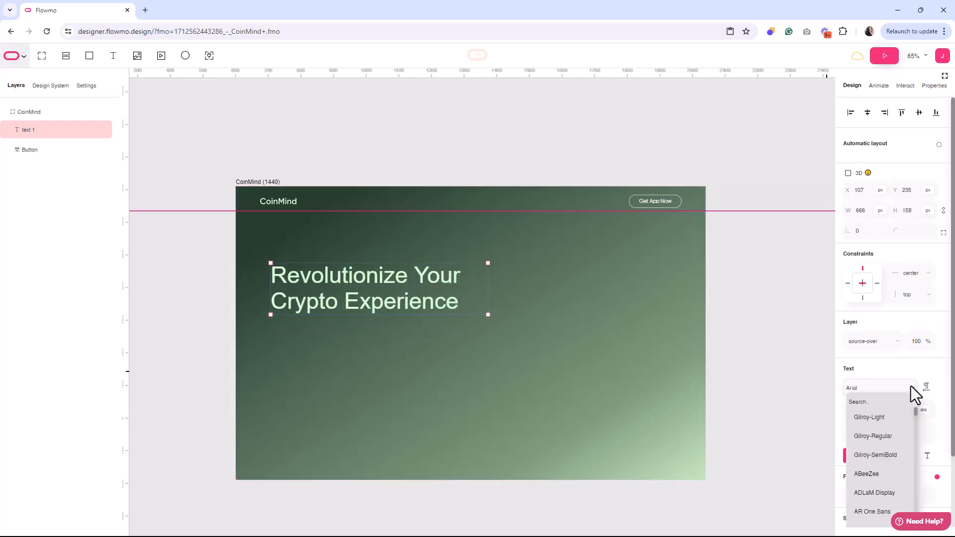
{"action": "left_click", "coordinate": [901, 439]}
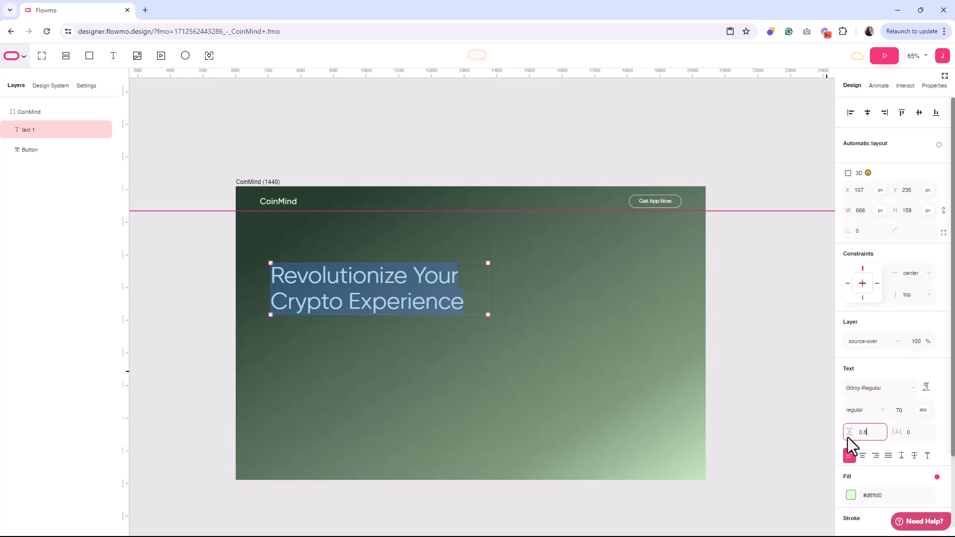
{"action": "key", "text": "Return"}
{"action": "left_click", "coordinate": [565, 397]}
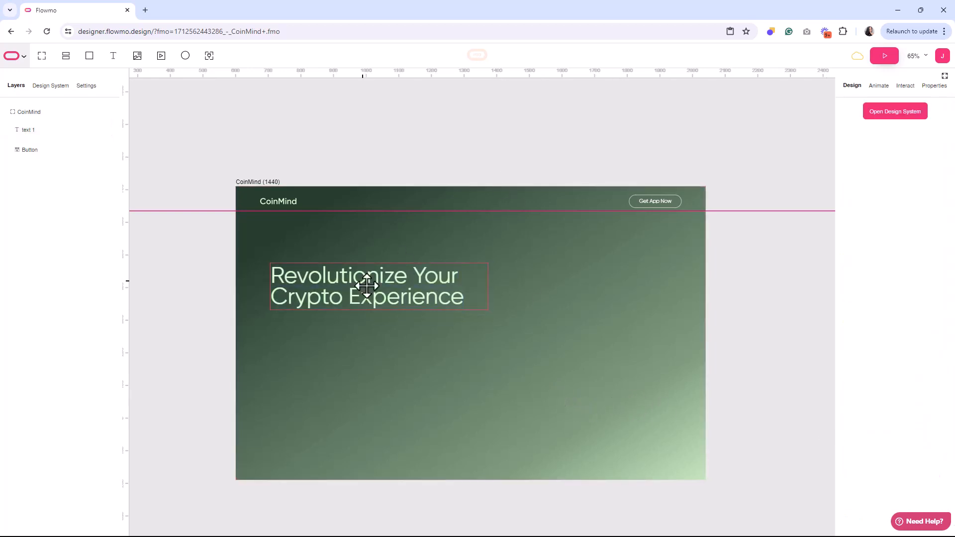
{"action": "left_click_drag", "start_coordinate": [367, 285], "coordinate": [356, 265]}
Add the paragraph beginning "Gateway to seamless digital wallet management." below the headline in Gilroy-Light at size 22.
{"action": "left_click", "coordinate": [346, 164]}
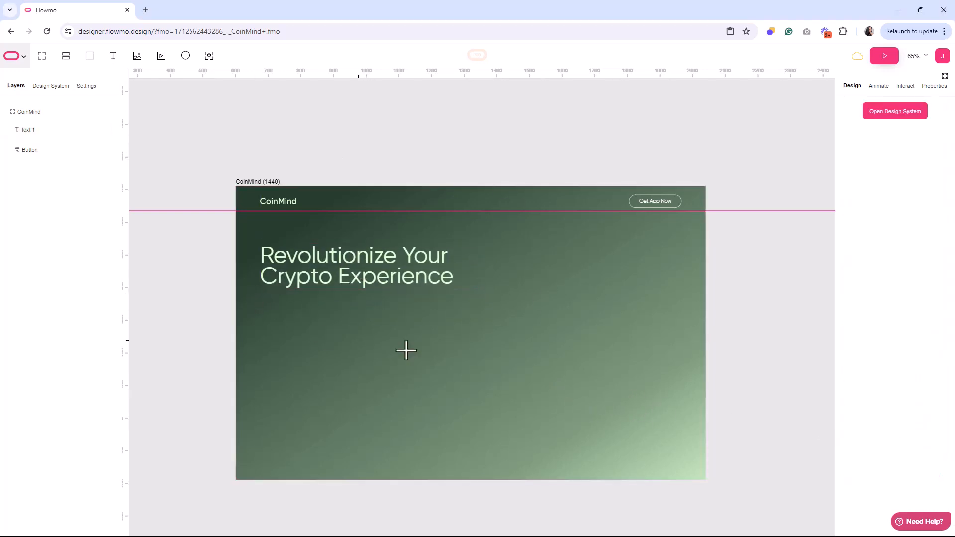
{"action": "type", "text": "Gateway to seamless digital wallet management With cutting-edge AI technology, we offer secure and intuitive solutions for all your crypto transactions, simplifying the complexities of the digital asset world."}
{"action": "left_click", "coordinate": [913, 387]}
{"action": "left_click", "coordinate": [875, 422]}
{"action": "double_click", "coordinate": [899, 411]}
{"action": "type", "text": "22"}
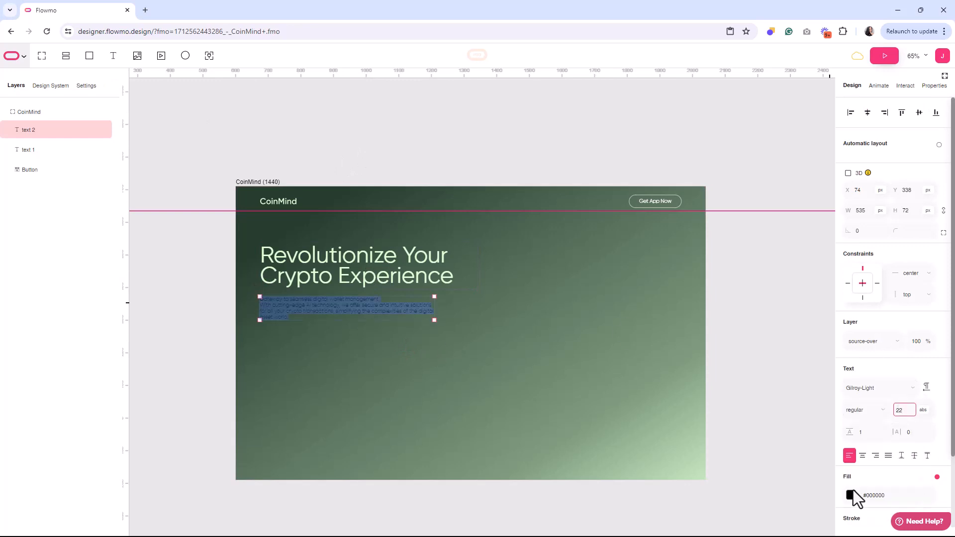
Fill the paragraph with the light green swatch and widen its text box slightly.
{"action": "left_click", "coordinate": [851, 494]}
{"action": "left_click", "coordinate": [748, 357]}
{"action": "left_click", "coordinate": [846, 199]}
{"action": "left_click_drag", "start_coordinate": [435, 319], "coordinate": [451, 319]}
Apply automatic layout to the headline and paragraph, stacked downward, left-aligned, with a vertical gap of 15.
{"action": "left_click_drag", "start_coordinate": [283, 337], "coordinate": [571, 230]}
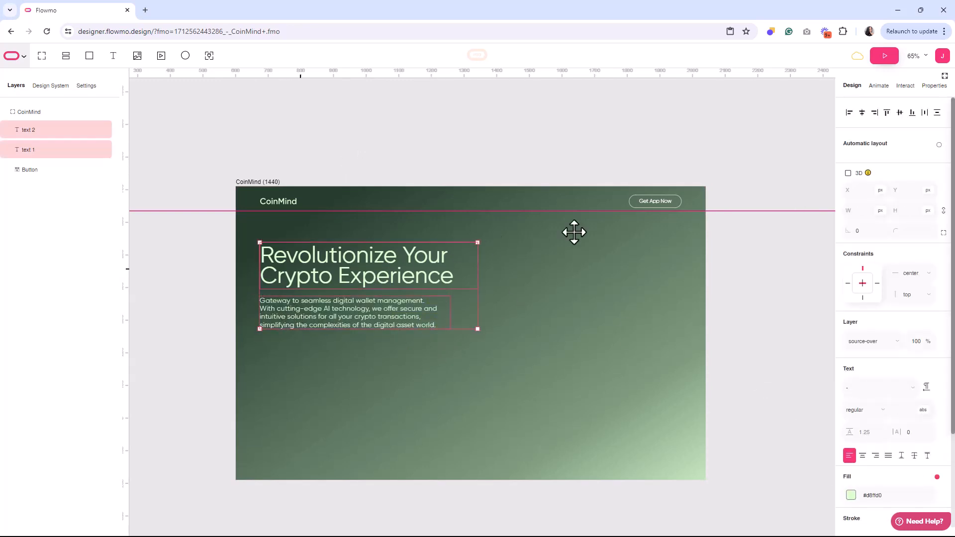
{"action": "left_click", "coordinate": [938, 145]}
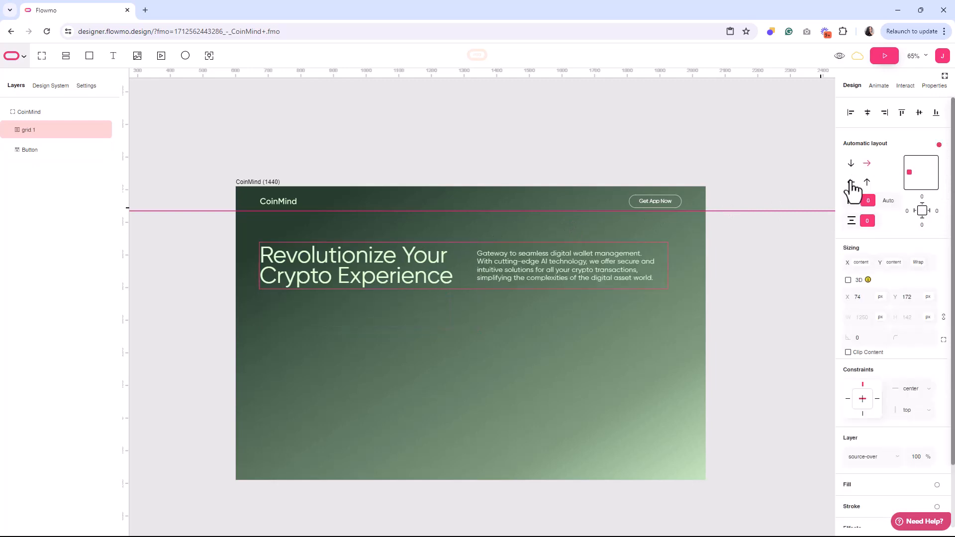
{"action": "left_click", "coordinate": [850, 182]}
{"action": "left_click", "coordinate": [850, 164]}
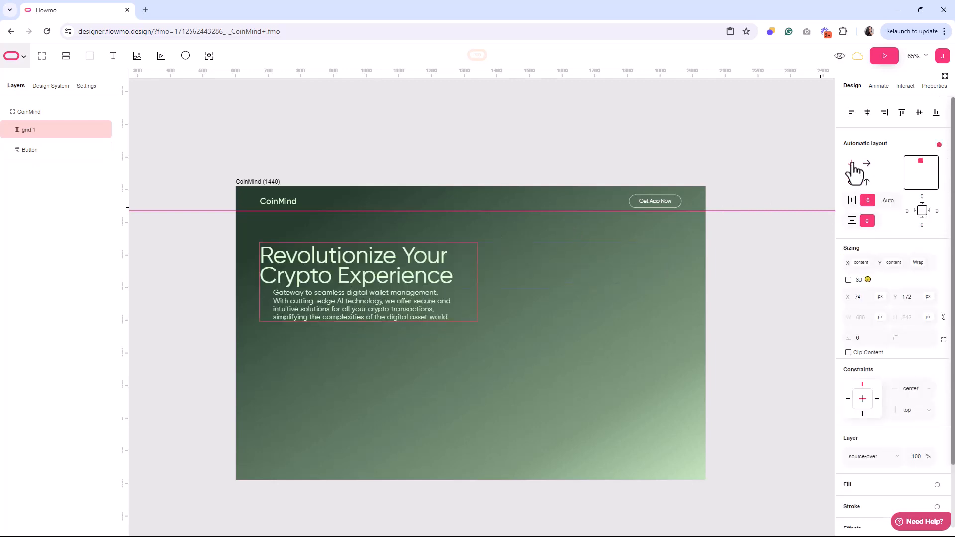
{"action": "left_click", "coordinate": [910, 174]}
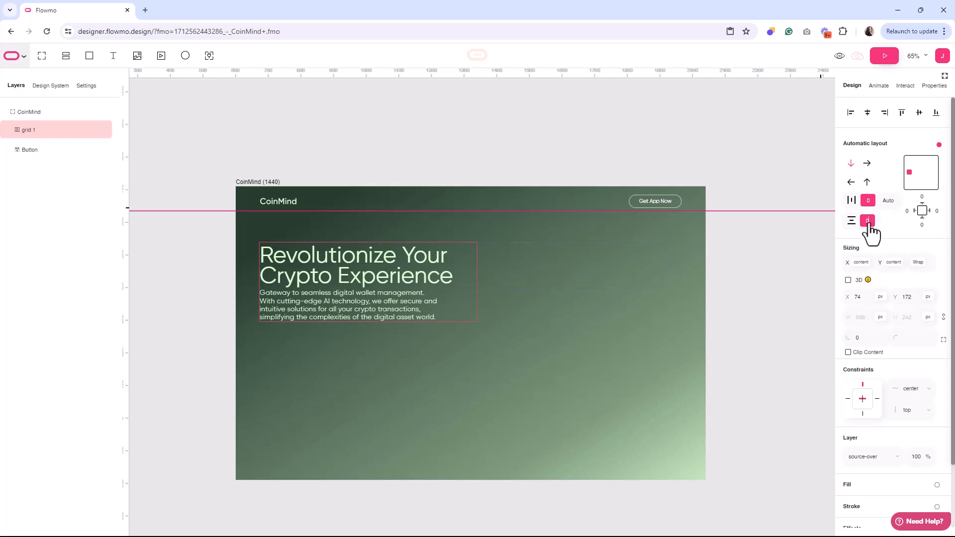
{"action": "left_click", "coordinate": [867, 221]}
{"action": "key", "text": "Return"}
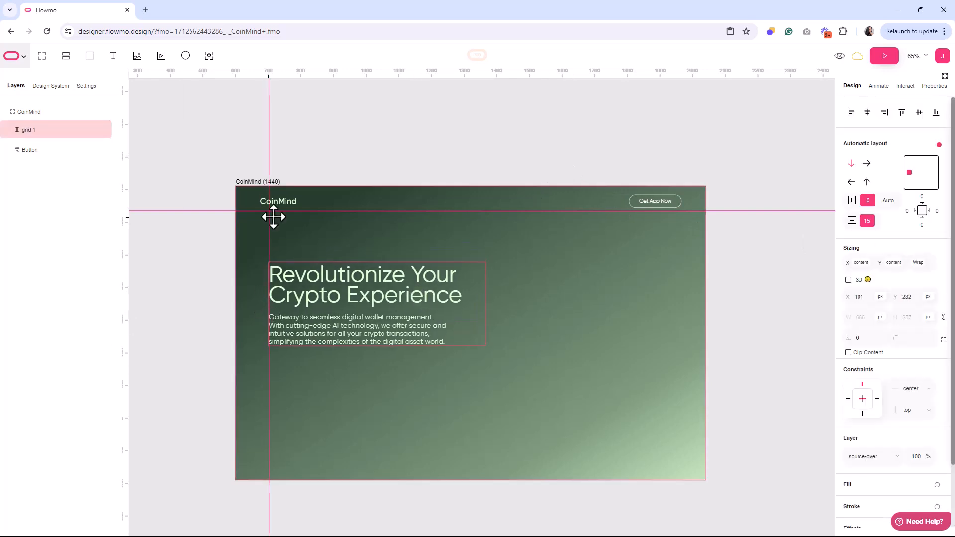
Shift the CoinMind logo right so its left edge lines up with the vertical guide and headline.
{"action": "left_click", "coordinate": [290, 203]}
{"action": "left_click_drag", "start_coordinate": [290, 203], "coordinate": [295, 203]}
{"action": "key", "text": "ctrl+z"}
{"action": "left_click", "coordinate": [381, 152]}
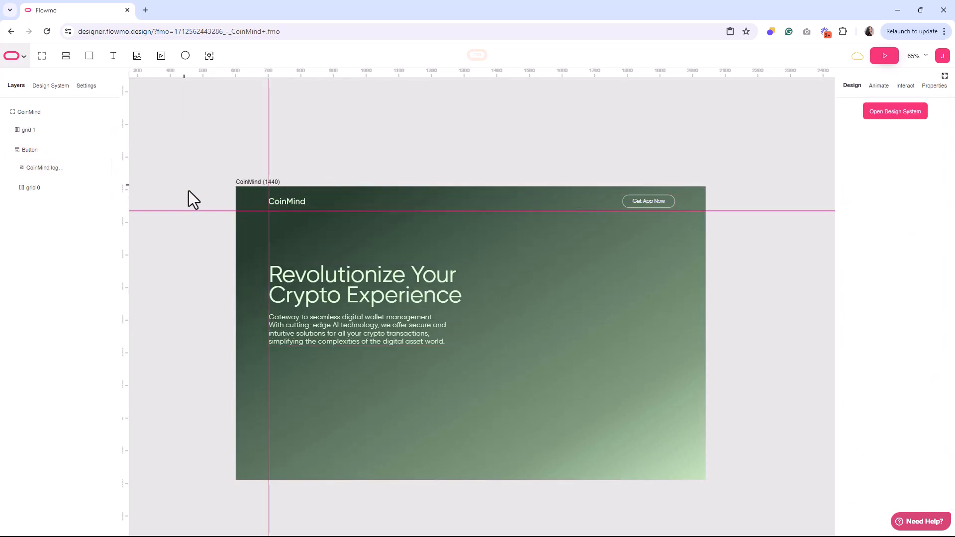
Add the text "Switch to the newest and modern digital wallet" above the headline at the vertical guide, in Gilroy-Regular.
{"action": "left_click", "coordinate": [113, 56]}
{"action": "scroll", "coordinate": [301, 269], "scroll_direction": "up", "scroll_amount": 5}
{"action": "left_click_drag", "start_coordinate": [215, 192], "coordinate": [537, 245]}
{"action": "type", "text": "Switch to the newest and modern digital wallet"}
{"action": "left_click", "coordinate": [901, 387]}
{"action": "left_click", "coordinate": [901, 441]}
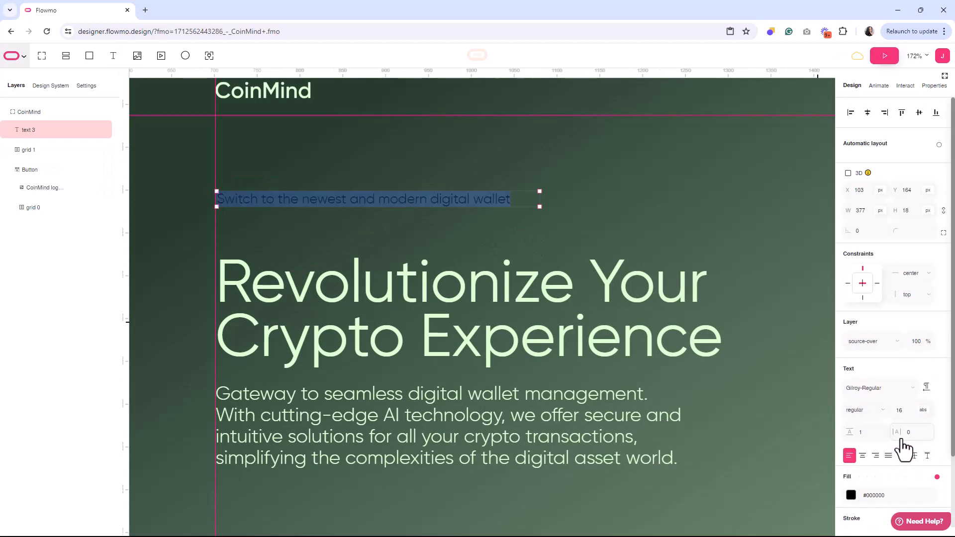
Align the arrows icon and the "Switch to the newest and modern digital wallet" text on their vertical centres and group them.
{"action": "left_click", "coordinate": [899, 116]}
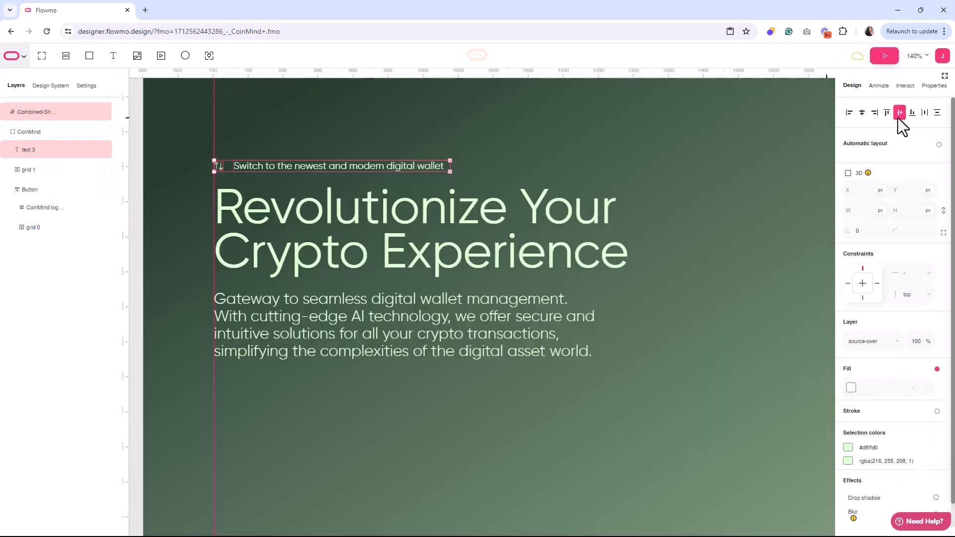
{"action": "key", "text": "ctrl+g"}
Add the text "Open Account Now" below the paragraph, near the vertical guide.
{"action": "scroll", "coordinate": [558, 319], "scroll_direction": "down", "scroll_amount": 3}
{"action": "left_click", "coordinate": [113, 56]}
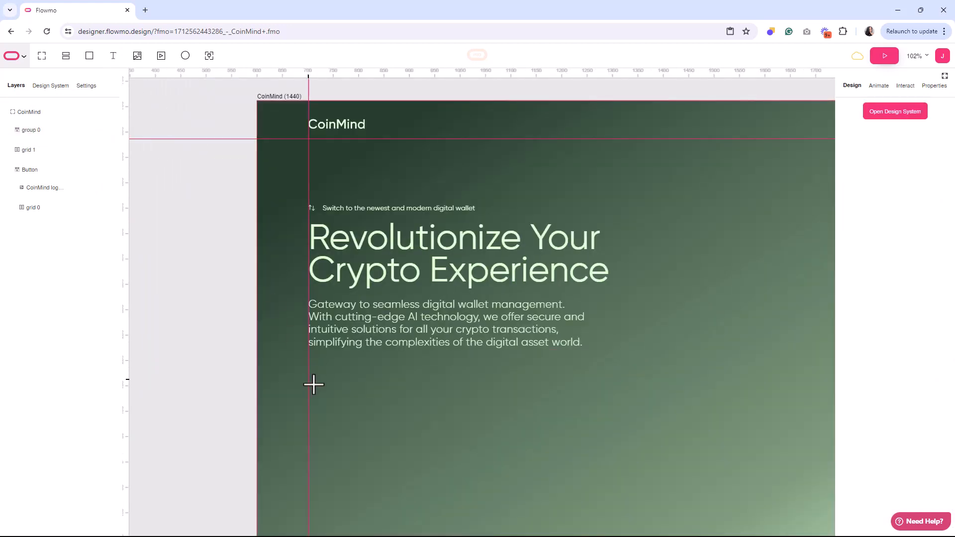
{"action": "left_click_drag", "start_coordinate": [313, 385], "coordinate": [386, 412]}
{"action": "type", "text": "Open Account Now"}
{"action": "key", "text": "ctrl+a"}
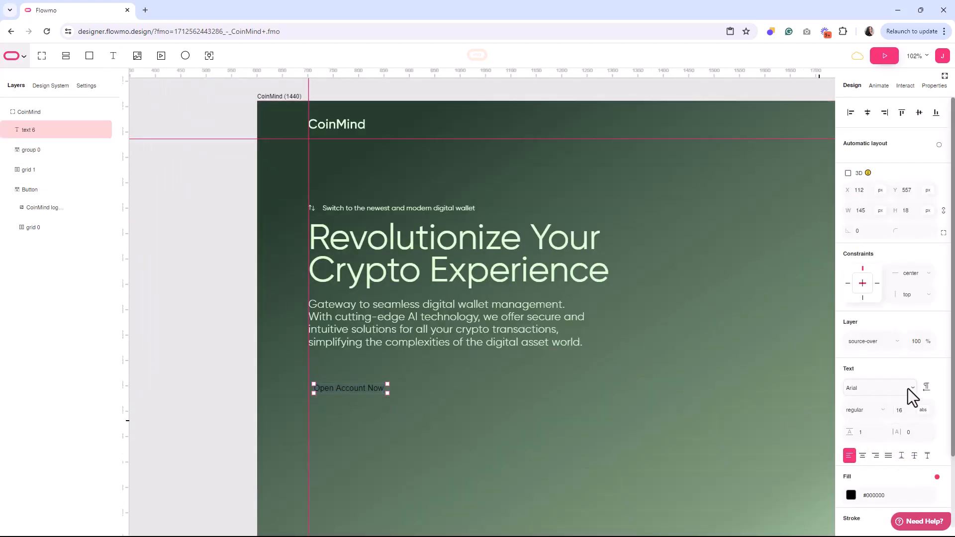
Set the "Open Account Now" text to Gilroy-Regular with a white fill.
{"action": "left_click", "coordinate": [908, 388]}
{"action": "left_click", "coordinate": [901, 435]}
{"action": "left_click", "coordinate": [851, 495]}
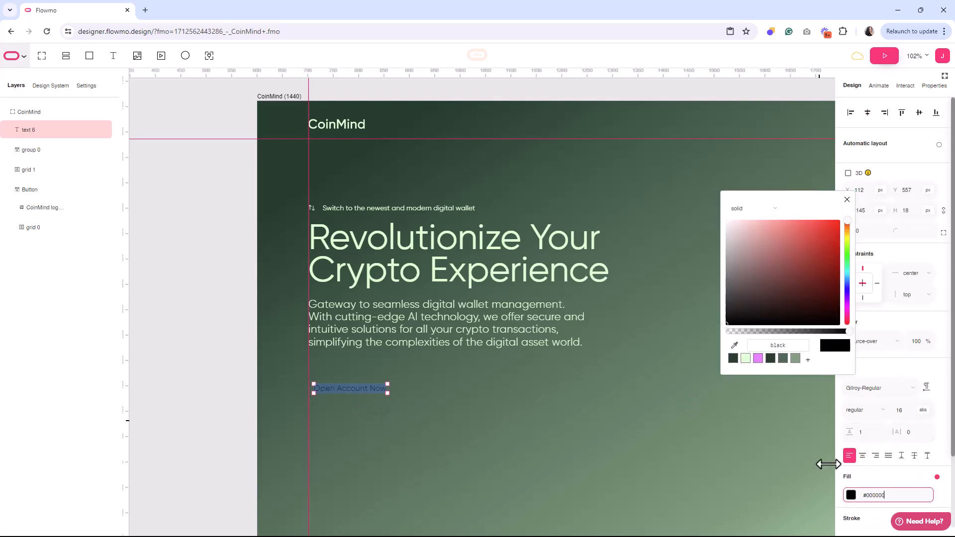
{"action": "left_click", "coordinate": [848, 200]}
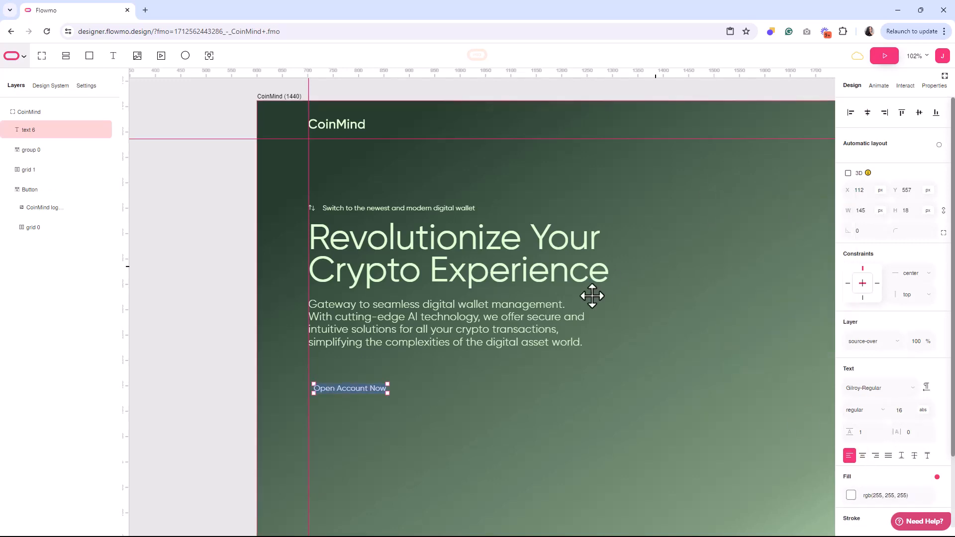
{"action": "left_click", "coordinate": [237, 398]}
Paste the white arrow icon to the right of "Open Account Now" and align both on their vertical centres.
{"action": "scroll", "coordinate": [378, 394], "scroll_direction": "up", "scroll_amount": 3}
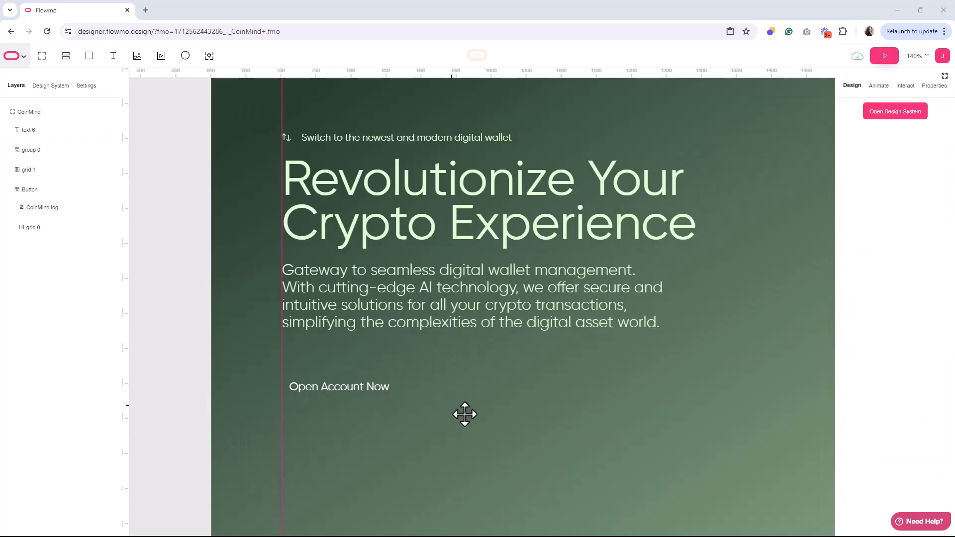
{"action": "key", "text": "ctrl+v"}
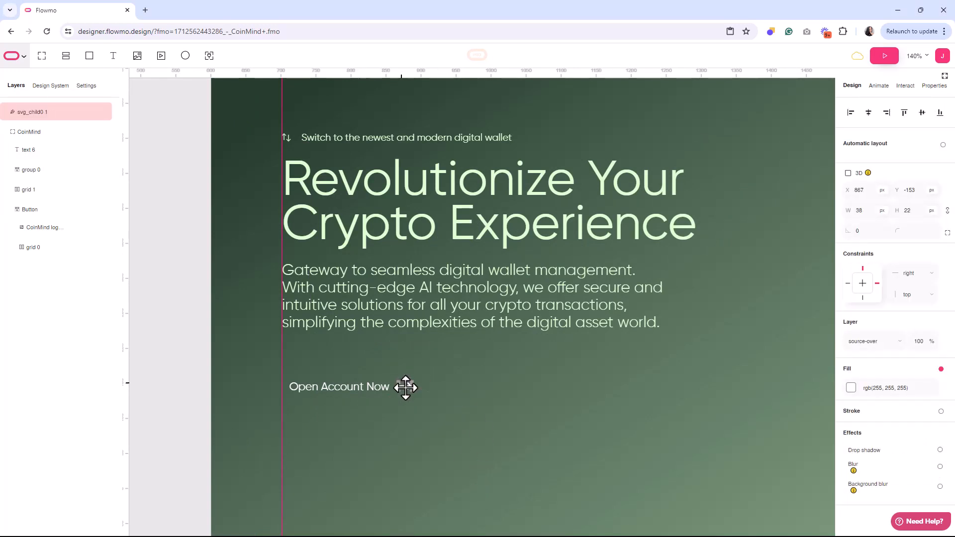
{"action": "left_click", "coordinate": [355, 390], "text": "shift"}
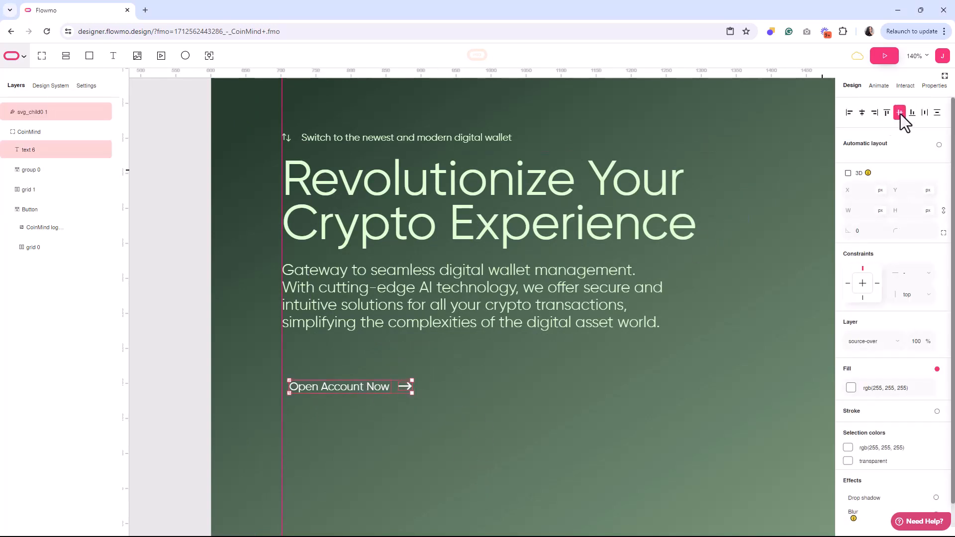
Apply automatic layout to "Open Account Now" and its arrow with a gap of 15 and padding of 20 horizontally and 10 vertically.
{"action": "left_click", "coordinate": [939, 146]}
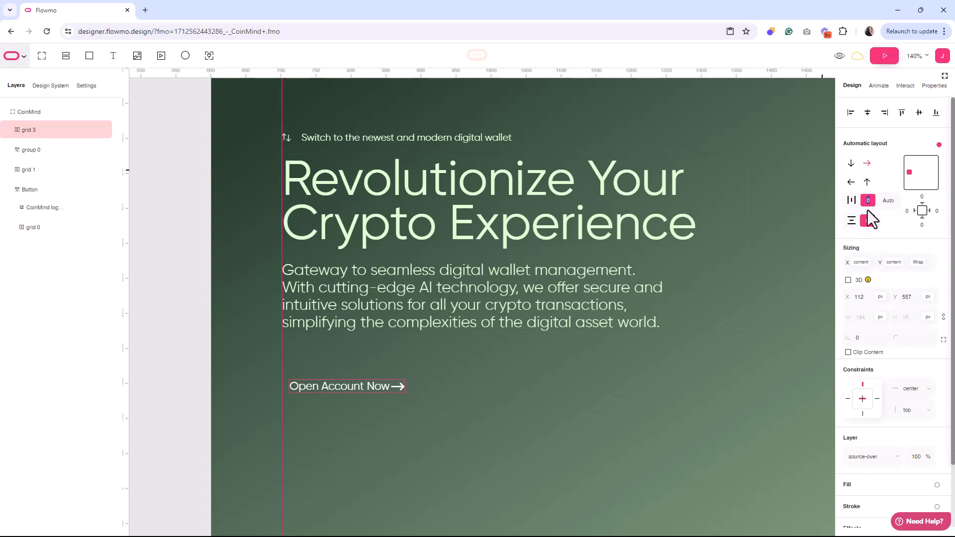
{"action": "type", "text": "15"}
{"action": "key", "text": "Return"}
{"action": "left_click", "coordinate": [922, 200]}
{"action": "type", "text": "10"}
{"action": "left_click", "coordinate": [920, 225]}
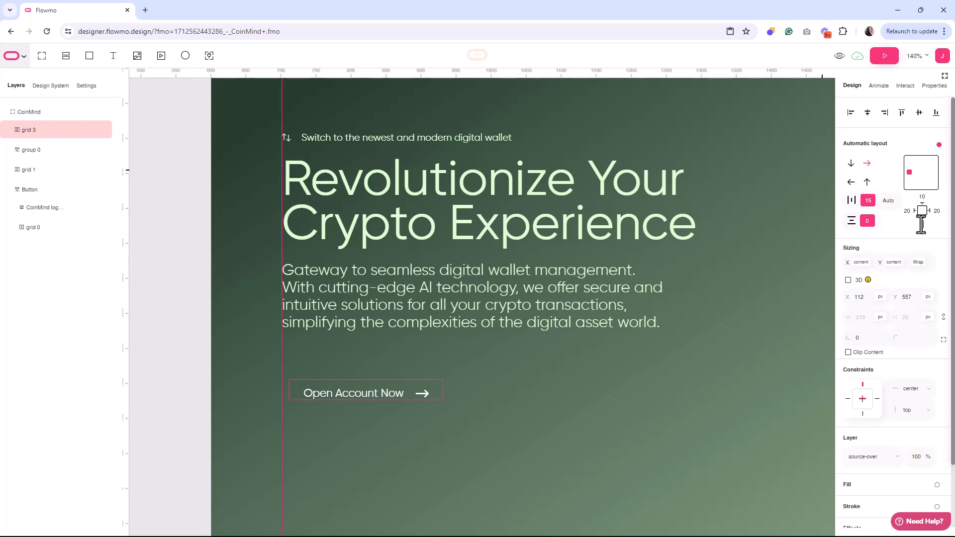
{"action": "type", "text": "10"}
{"action": "left_click", "coordinate": [496, 437]}
{"action": "left_click", "coordinate": [398, 394]}
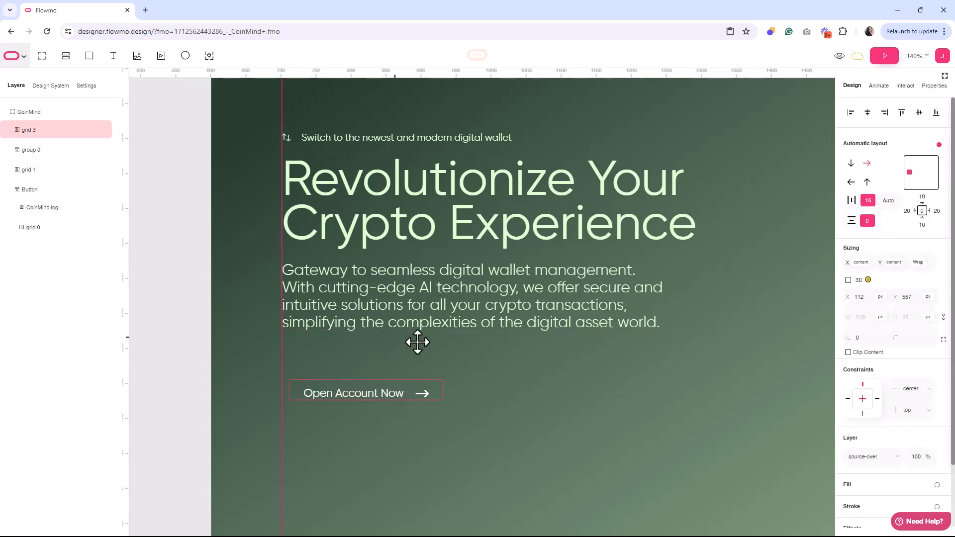
Give the "Open Account Now" button a #e680ff fill and a corner radius of 30.
{"action": "scroll", "coordinate": [875, 407], "scroll_direction": "down", "scroll_amount": 1}
{"action": "left_click", "coordinate": [937, 436]}
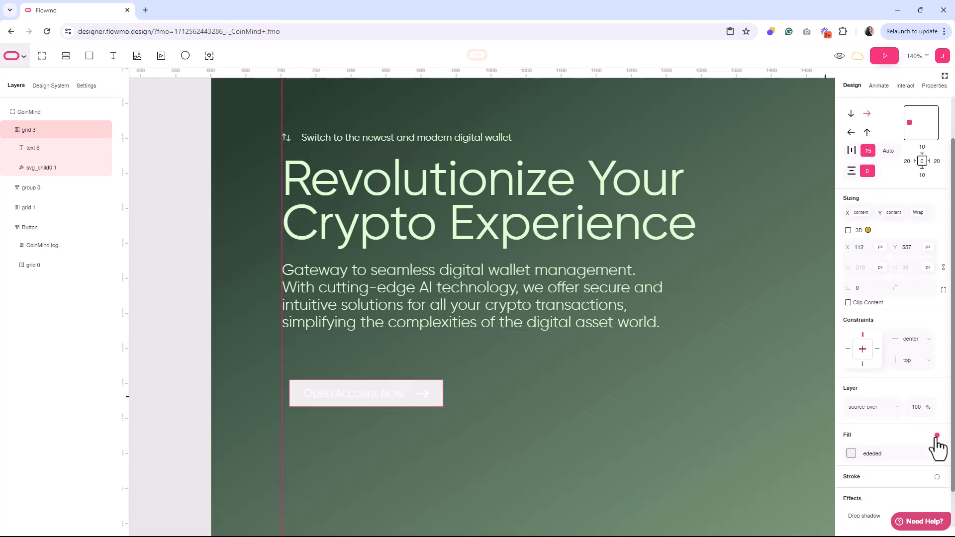
{"action": "left_click", "coordinate": [851, 453]}
{"action": "left_click", "coordinate": [757, 358]}
{"action": "left_click", "coordinate": [849, 203]}
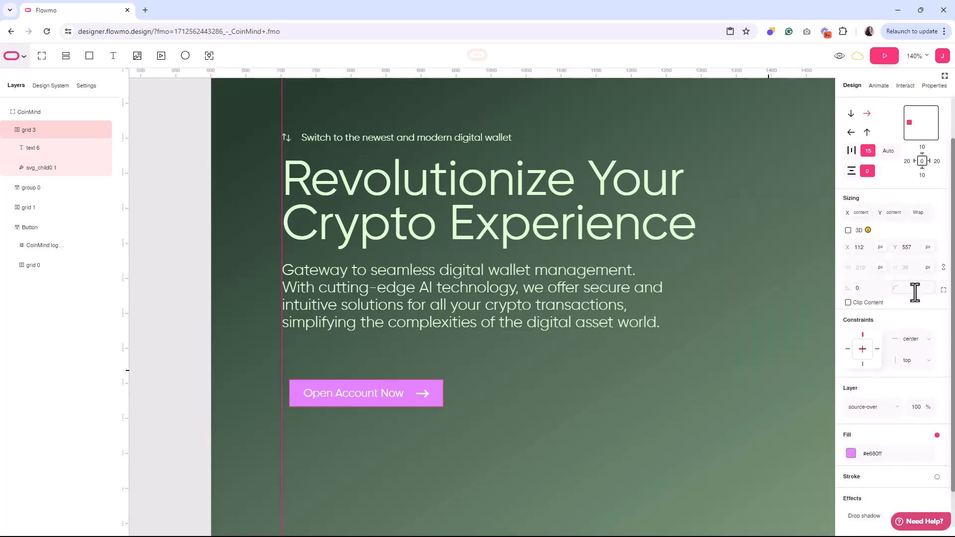
{"action": "left_click", "coordinate": [914, 289]}
{"action": "type", "text": "30"}
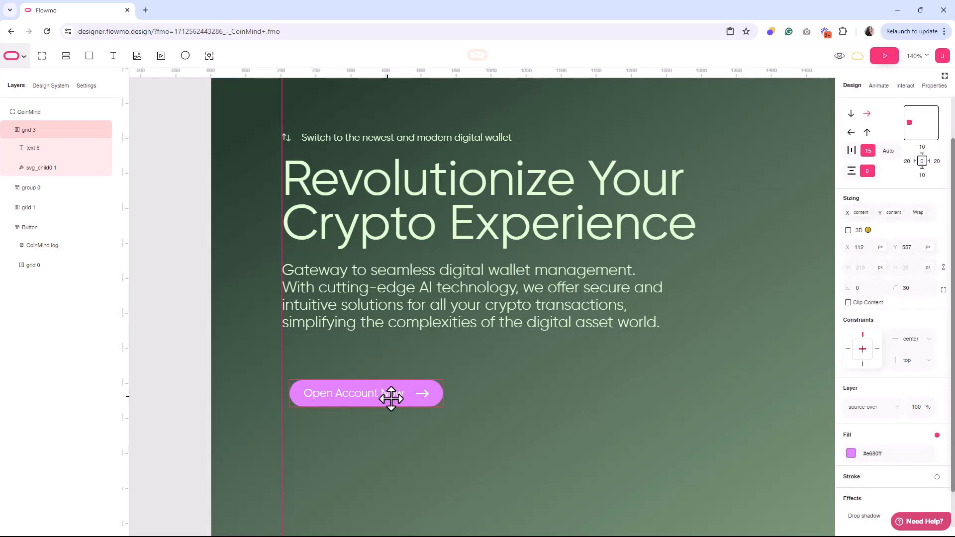
Align the "Open Account Now" button with the vertical guide, closer to the paragraph, and increase its vertical padding.
{"action": "left_click_drag", "start_coordinate": [389, 397], "coordinate": [394, 389]}
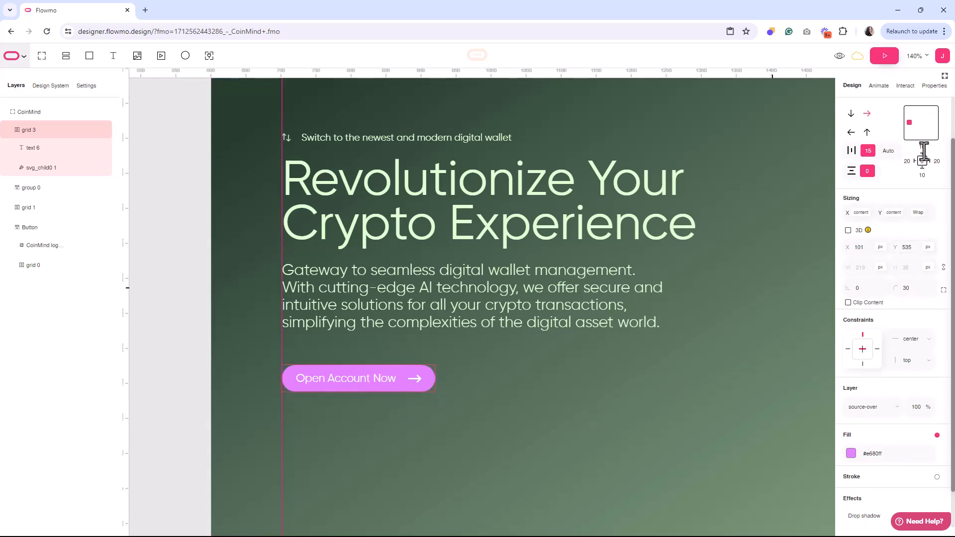
{"action": "key", "text": "Return"}
{"action": "left_click", "coordinate": [637, 396]}
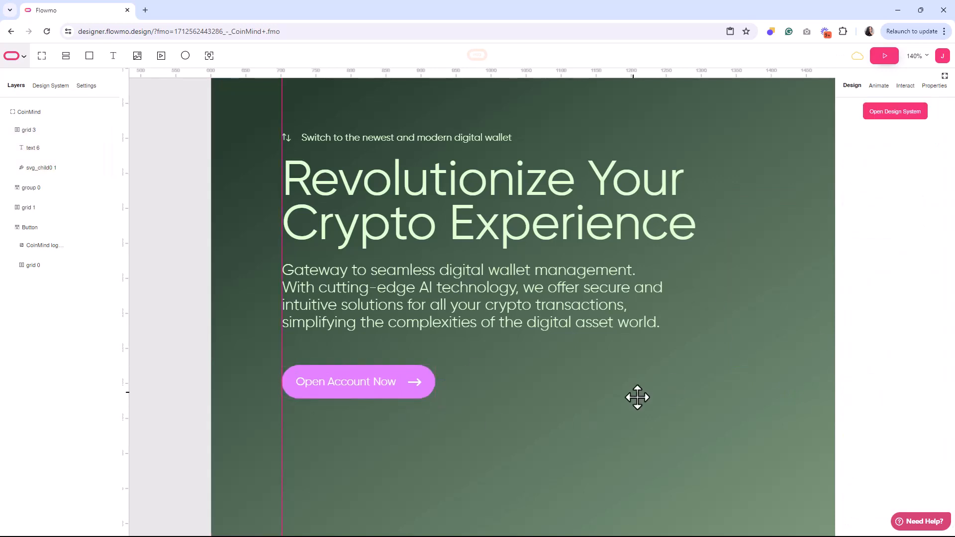
Import the phone image "Header Mobile .png" from the CoinMind Toturial folder onto the canvas.
{"action": "scroll", "coordinate": [637, 397], "scroll_direction": "down", "scroll_amount": 5}
{"action": "left_click_drag", "start_coordinate": [690, 317], "coordinate": [582, 306]}
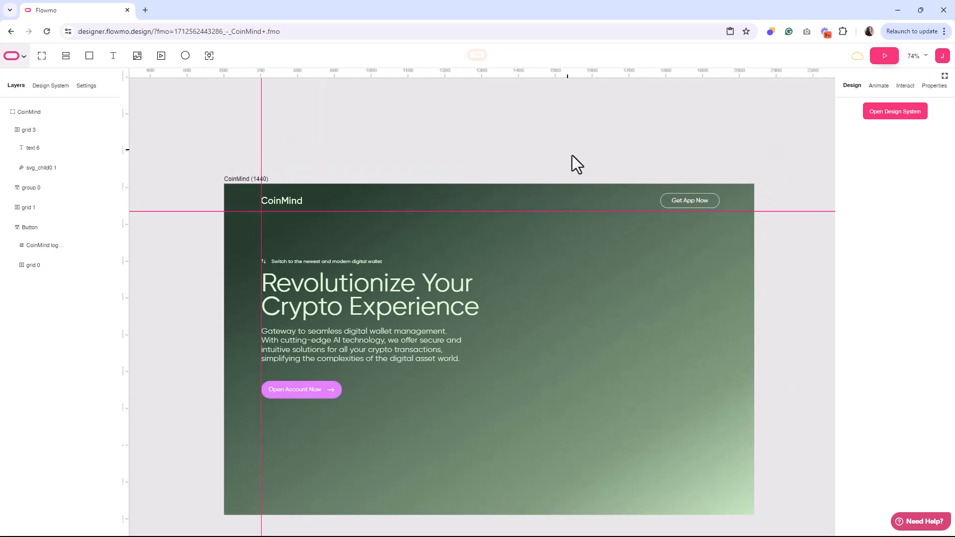
{"action": "left_click", "coordinate": [137, 56]}
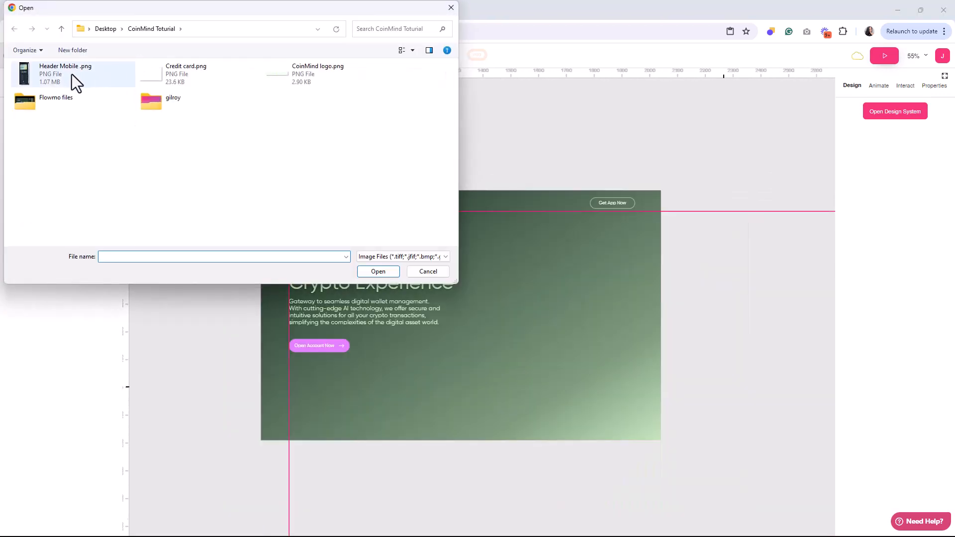
{"action": "left_click", "coordinate": [72, 73]}
{"action": "left_click", "coordinate": [376, 272]}
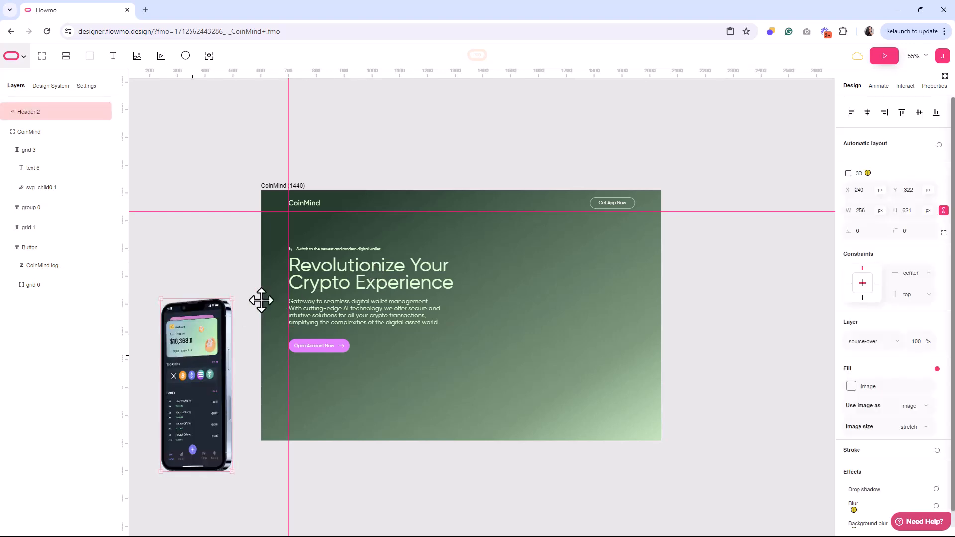
Nest the phone image inside the CoinMind frame and place it to the right of the headline.
{"action": "left_click_drag", "start_coordinate": [198, 363], "coordinate": [711, 332]}
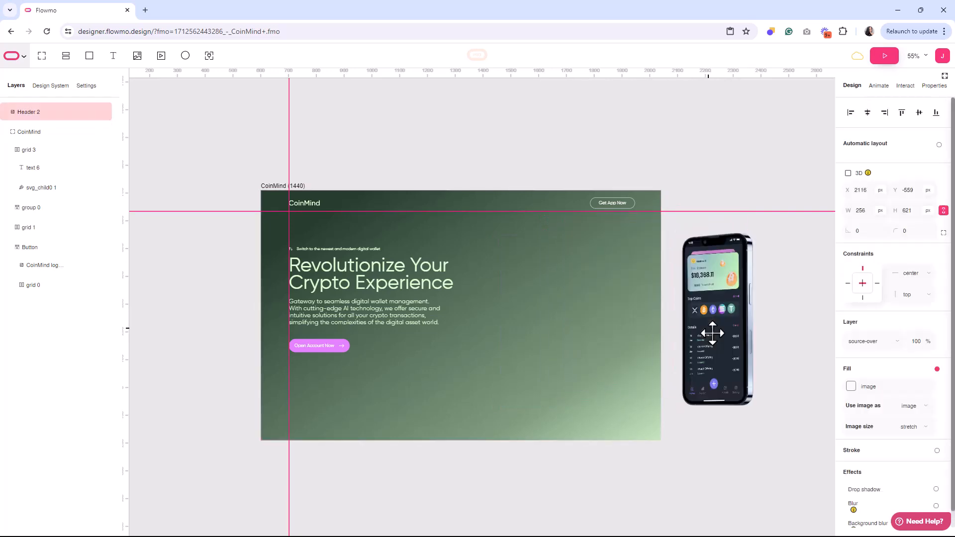
{"action": "left_click_drag", "start_coordinate": [35, 118], "coordinate": [32, 149]}
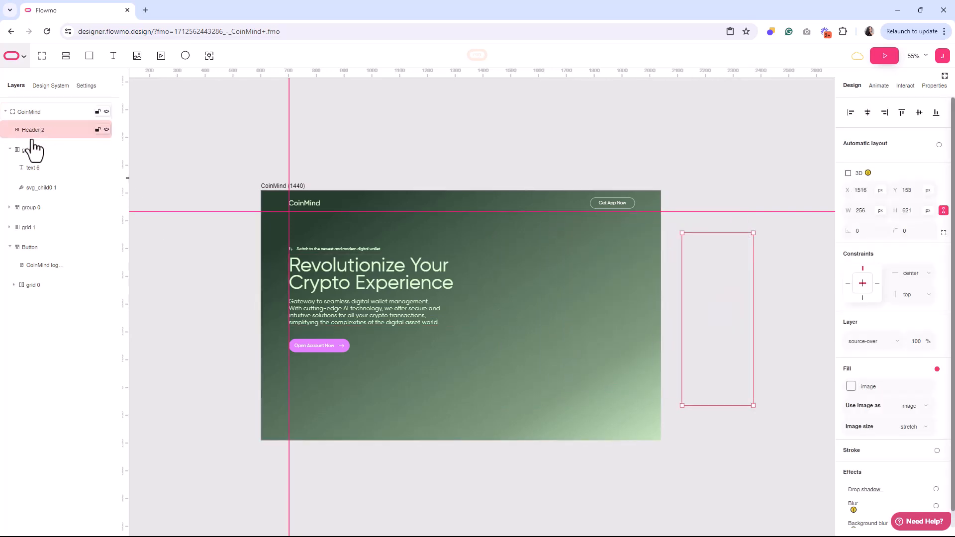
{"action": "mouse_move", "coordinate": [752, 290]}
{"action": "left_mouse_down"}
{"action": "mouse_move", "coordinate": [497, 290]}
{"action": "mouse_move", "coordinate": [582, 289]}
{"action": "left_mouse_up"}
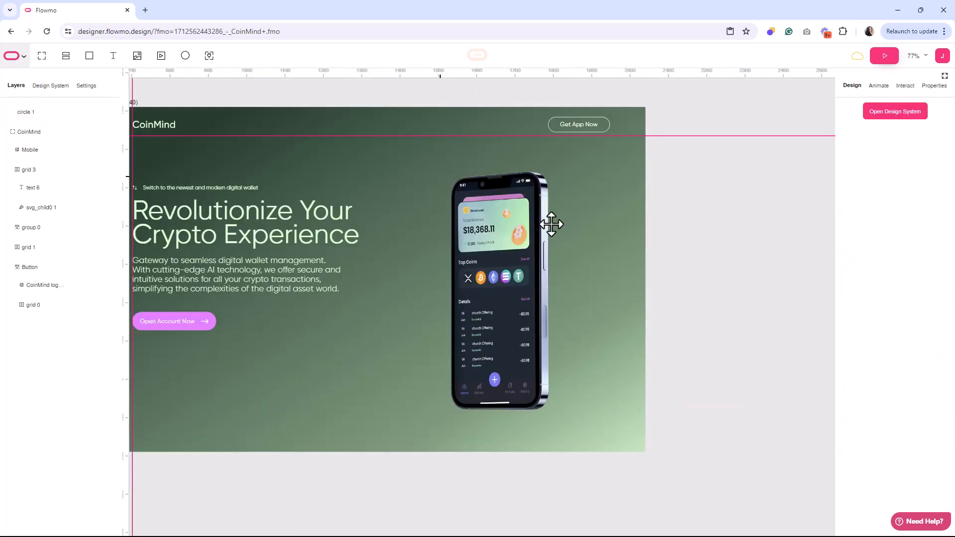
Draw a circle about 160 by 160 px beside the phone's upper right and switch its fill to a linear gradient.
{"action": "left_click_drag", "start_coordinate": [557, 168], "coordinate": [620, 233]}
{"action": "left_click", "coordinate": [850, 387]}
{"action": "left_click", "coordinate": [752, 208]}
{"action": "left_click", "coordinate": [739, 231]}
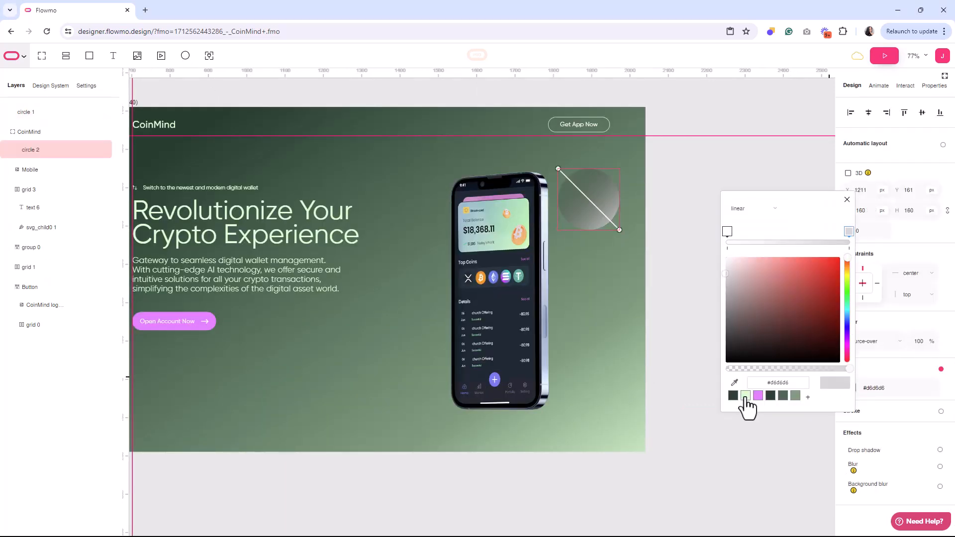
Colour the circle's gradient from light green to dark green, with the dark stop moved close to the end.
{"action": "left_click", "coordinate": [744, 395]}
{"action": "left_click", "coordinate": [782, 243]}
{"action": "left_click", "coordinate": [733, 395]}
{"action": "left_click_drag", "start_coordinate": [783, 232], "coordinate": [827, 248]}
{"action": "left_click", "coordinate": [846, 200]}
Duplicate the green circle beside the phone's lower right and delete the extra copy overlapping the upper circle.
{"action": "left_click_drag", "start_coordinate": [628, 248], "coordinate": [588, 367]}
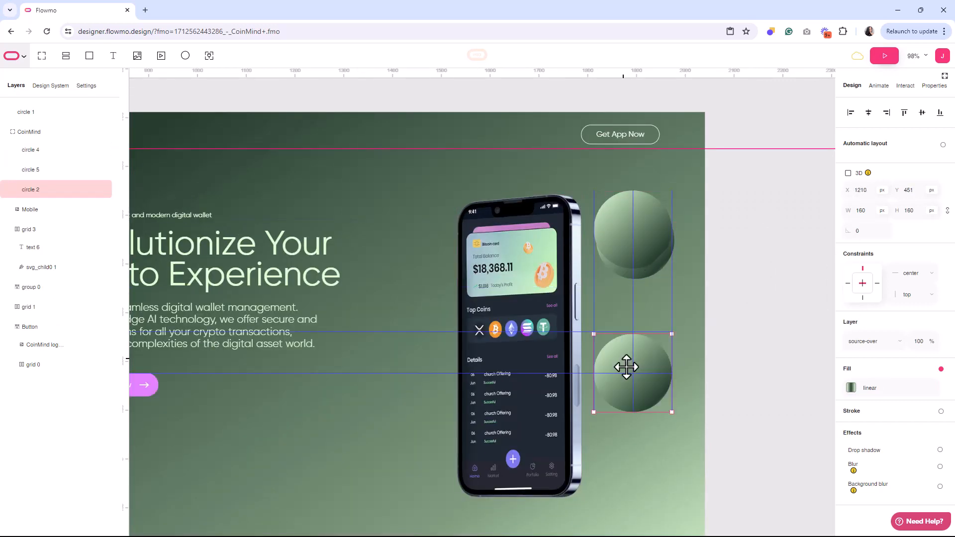
{"action": "left_click", "coordinate": [629, 232]}
{"action": "key", "text": "Delete"}
Recolour the lower circle's linear gradient with light purple end stops and a near-white inner stop.
{"action": "left_click", "coordinate": [621, 360]}
{"action": "left_click", "coordinate": [852, 388]}
{"action": "left_click", "coordinate": [728, 232]}
{"action": "left_click", "coordinate": [758, 395]}
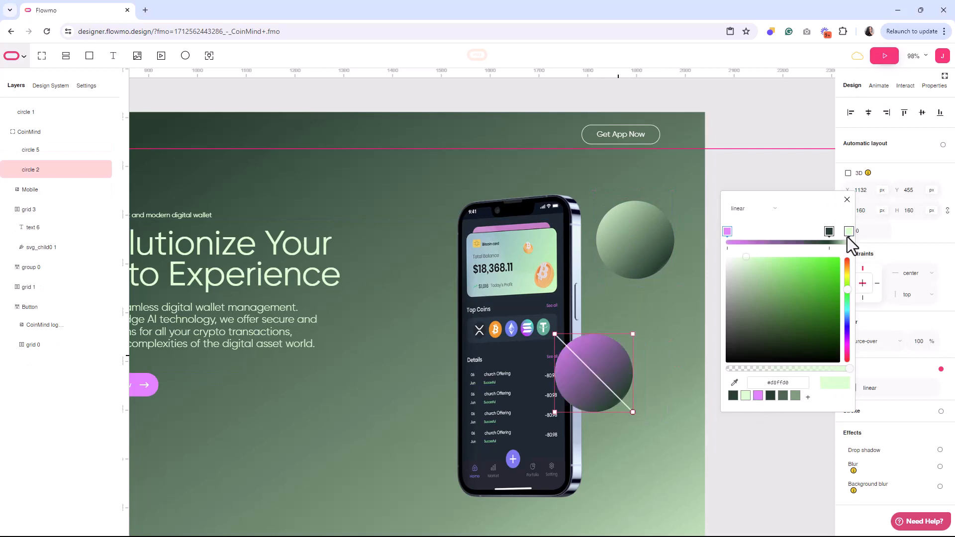
{"action": "left_click", "coordinate": [848, 232]}
{"action": "left_click", "coordinate": [757, 396]}
{"action": "left_click", "coordinate": [829, 231]}
{"action": "left_click", "coordinate": [735, 260]}
{"action": "left_click", "coordinate": [846, 200]}
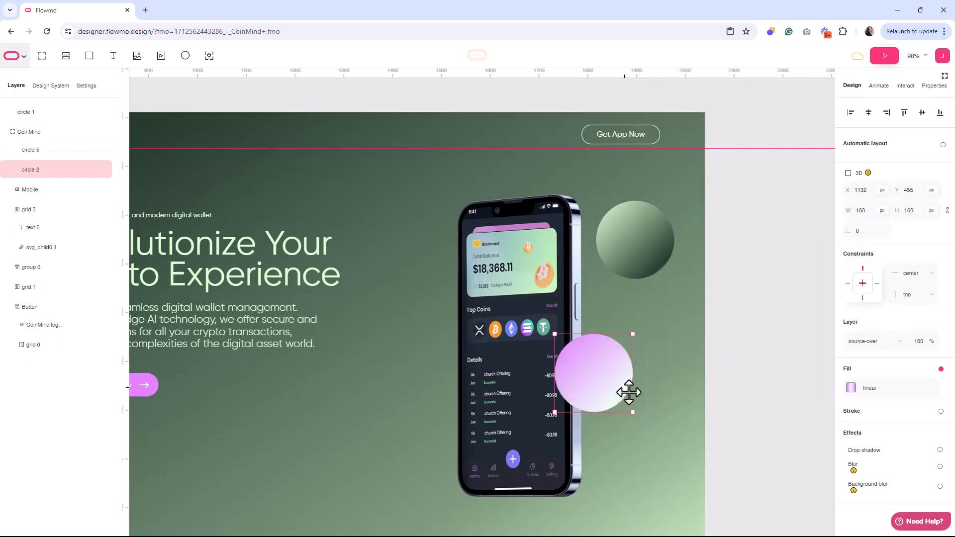
Duplicate the purple circle to the left of the phone and scale the copy down to a smaller circle.
{"action": "left_click_drag", "start_coordinate": [627, 391], "coordinate": [477, 278]}
{"action": "left_click_drag", "start_coordinate": [477, 354], "coordinate": [444, 320]}
{"action": "left_click_drag", "start_coordinate": [422, 298], "coordinate": [407, 302]}
Import "Credit card.png" and place the card over the phone's lower left edge.
{"action": "left_click", "coordinate": [137, 56]}
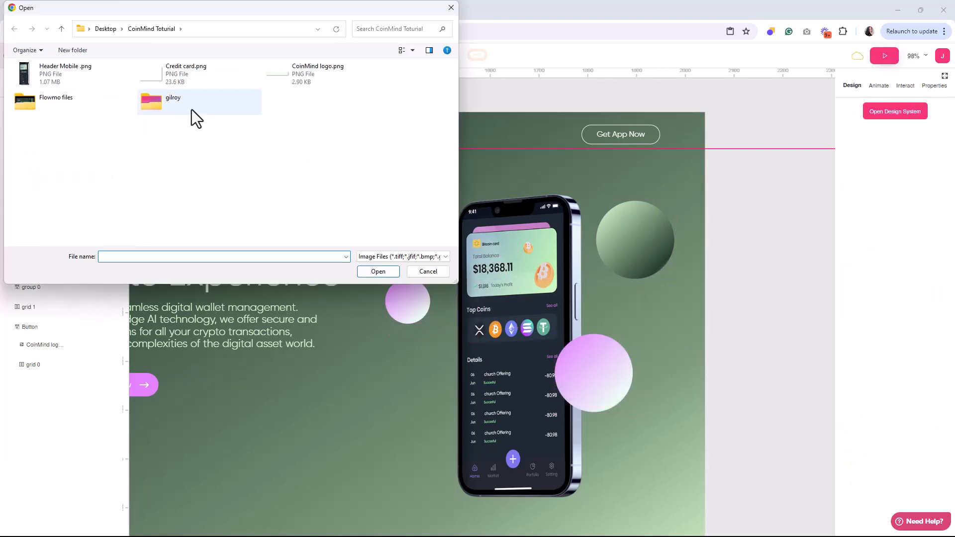
{"action": "double_click", "coordinate": [188, 68]}
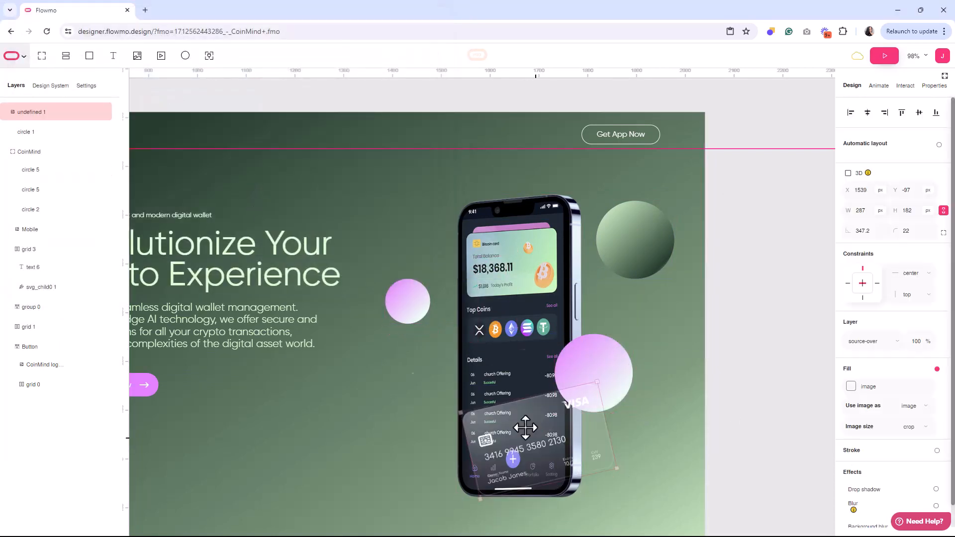
{"action": "left_click_drag", "start_coordinate": [526, 427], "coordinate": [424, 390]}
{"action": "scroll", "coordinate": [424, 390], "scroll_direction": "down", "scroll_amount": 2}
{"action": "left_click", "coordinate": [356, 328]}
Add the text "Trusted by 130,394 users" below the credit card in Gilroy-Regular with a white fill.
{"action": "left_click", "coordinate": [114, 55]}
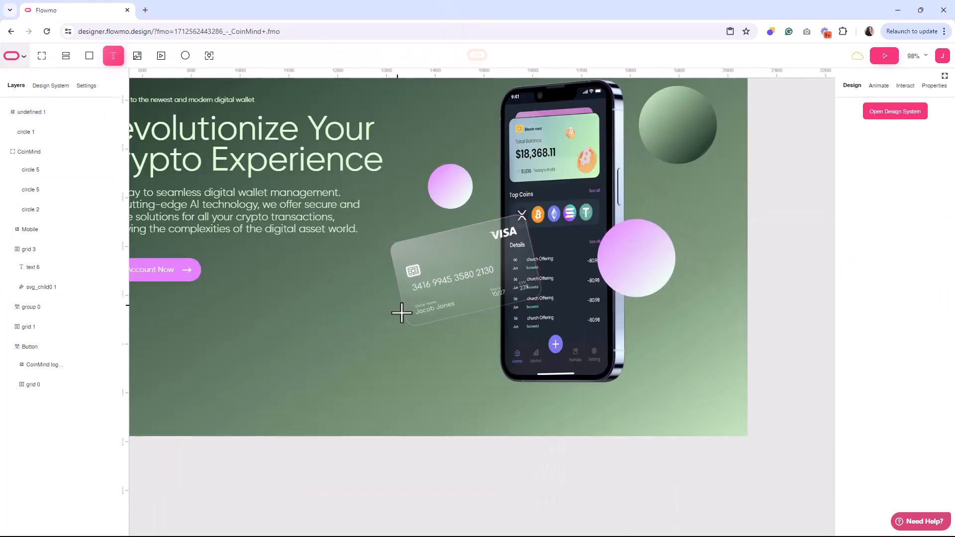
{"action": "left_click", "coordinate": [386, 357]}
{"action": "type", "text": "Trusted by 130,394 users"}
{"action": "key", "text": "ctrl+a"}
{"action": "left_click", "coordinate": [879, 388]}
{"action": "left_click", "coordinate": [875, 413]}
{"action": "left_click", "coordinate": [850, 495]}
{"action": "left_click", "coordinate": [725, 197]}
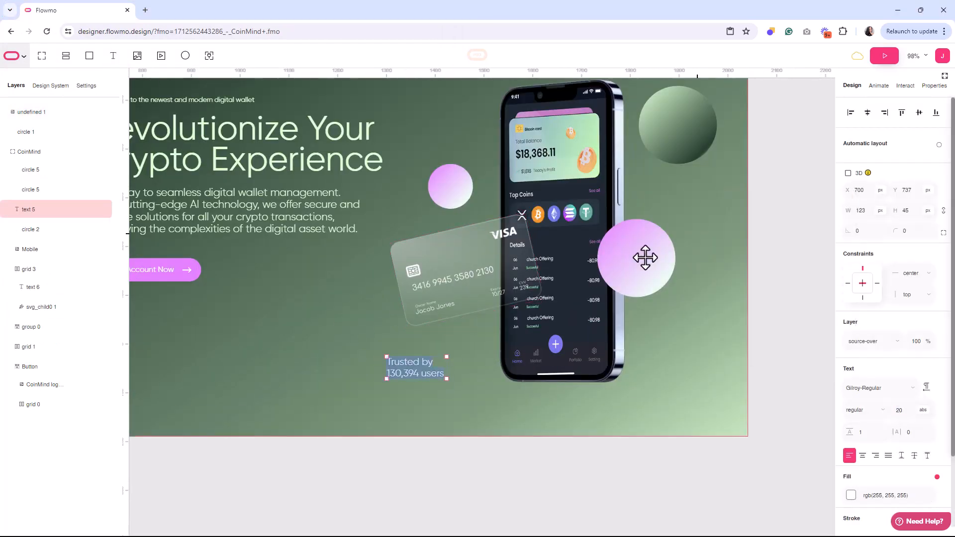
Paste the white curved arrow and place it at the upper right of the "Trusted by 130,394 users" text.
{"action": "left_click", "coordinate": [592, 308]}
{"action": "key", "text": "ctrl+v"}
{"action": "left_click_drag", "start_coordinate": [488, 443], "coordinate": [460, 353]}
Group the curved arrow with the "Trusted by 130,394 users" text and name the group "Trust".
{"action": "left_click", "coordinate": [421, 372], "text": "shift"}
{"action": "key", "text": "ctrl+g"}
{"action": "double_click", "coordinate": [43, 208]}
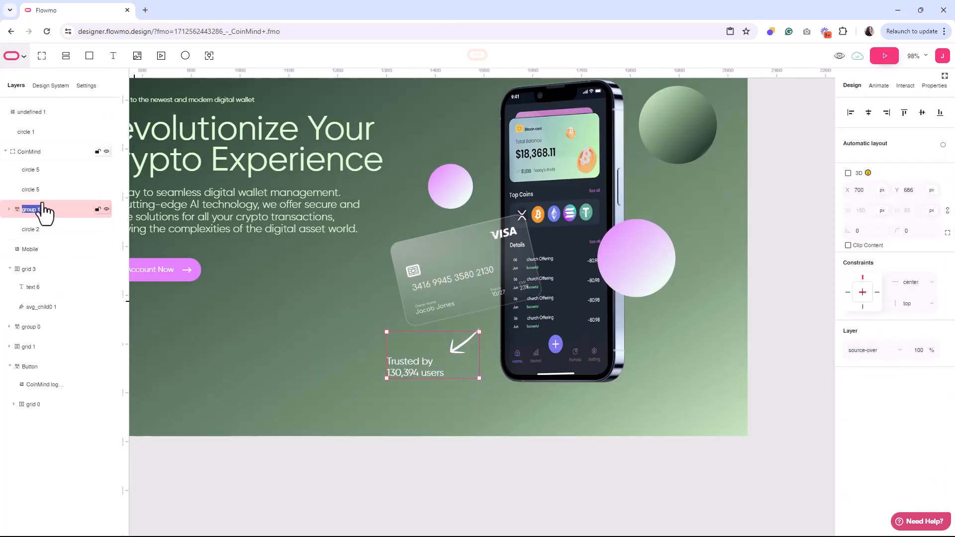
{"action": "type", "text": "Trust"}
Rename the credit card image layer as "Credit c" and nest it inside the CoinMind frame.
{"action": "left_click", "coordinate": [422, 267]}
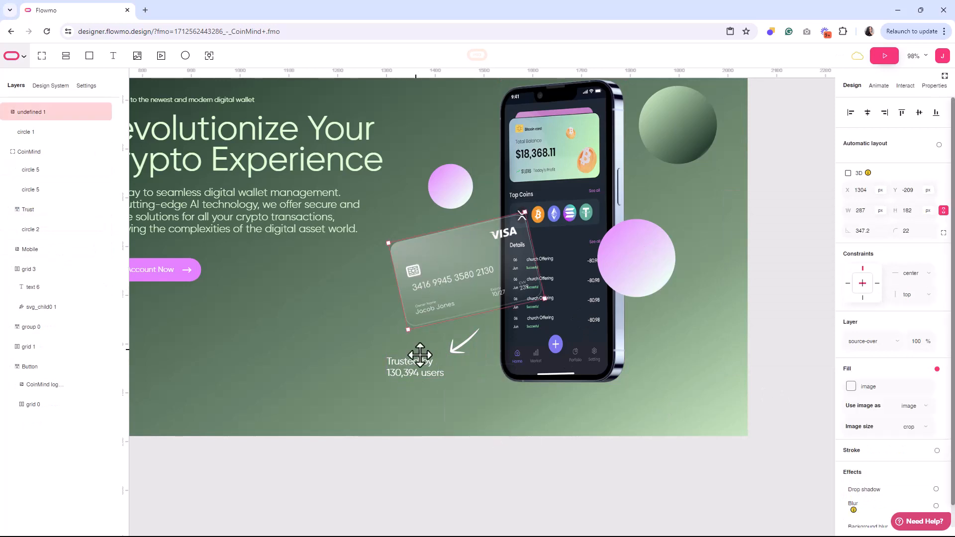
{"action": "key", "text": "Caps_Lock"}
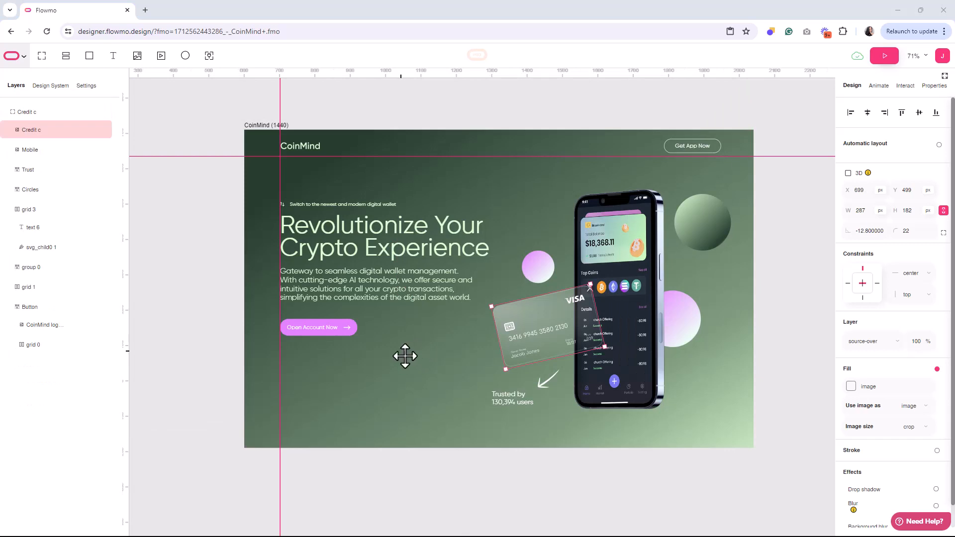
Add the text "Find more details and learn more about us here" below the button in white Gilroy-Regular.
{"action": "key", "text": "t"}
{"action": "type", "text": "Find more details and learn more about us here"}
{"action": "key", "text": "ctrl+a"}
{"action": "mouse_move", "coordinate": [286, 366]}
{"action": "left_mouse_down"}
{"action": "mouse_move", "coordinate": [386, 392]}
{"action": "mouse_move", "coordinate": [436, 369]}
{"action": "mouse_move", "coordinate": [386, 371]}
{"action": "left_mouse_up"}
{"action": "left_click", "coordinate": [886, 388]}
{"action": "left_click", "coordinate": [882, 435]}
{"action": "left_click", "coordinate": [850, 495]}
{"action": "left_click", "coordinate": [726, 221]}
Underline the word "here" in the details text and set its fill to #d8ffd0.
{"action": "scroll", "coordinate": [396, 367], "scroll_direction": "up", "scroll_amount": 6}
{"action": "double_click", "coordinate": [396, 371]}
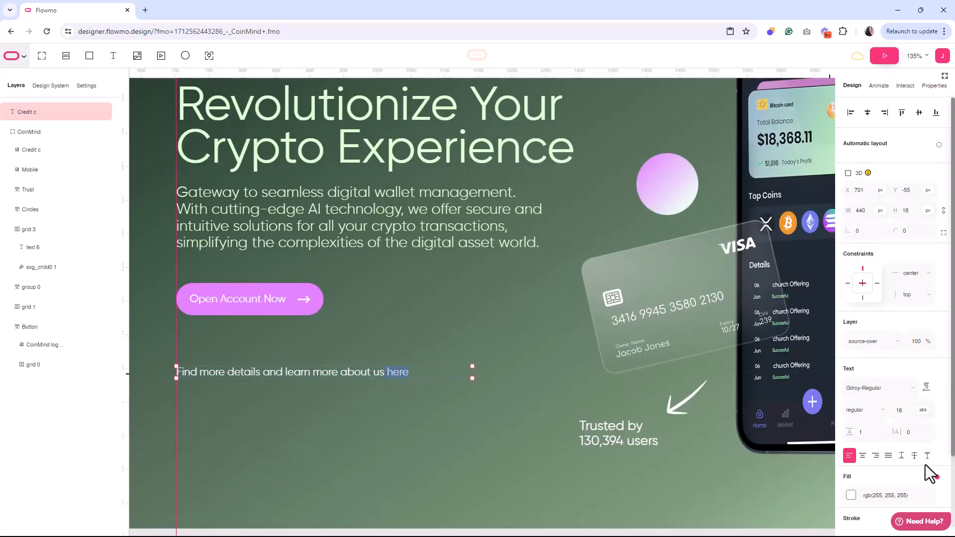
{"action": "left_click", "coordinate": [850, 495]}
{"action": "scroll", "coordinate": [387, 373], "scroll_direction": "up", "scroll_amount": 6}
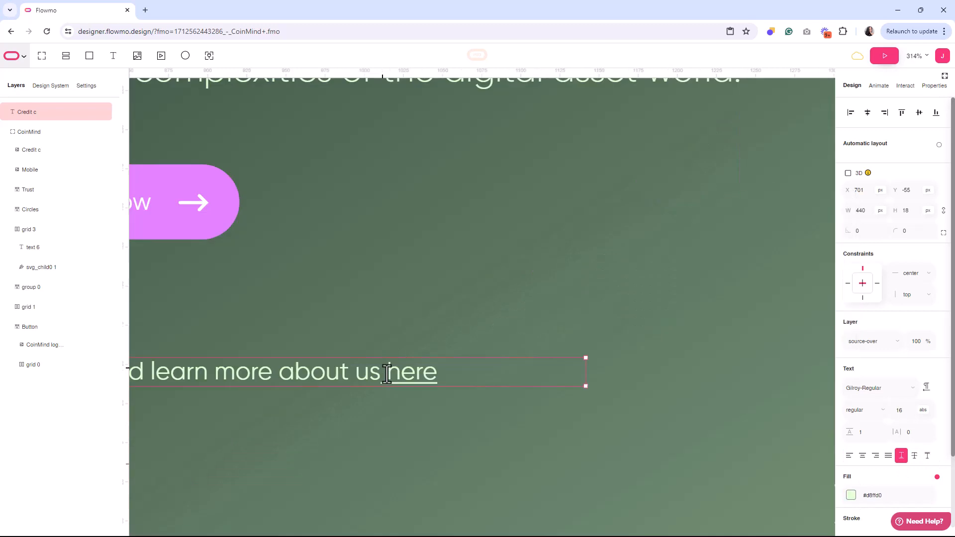
{"action": "scroll", "coordinate": [516, 441], "scroll_direction": "down", "scroll_amount": 10}
{"action": "left_click", "coordinate": [207, 113]}
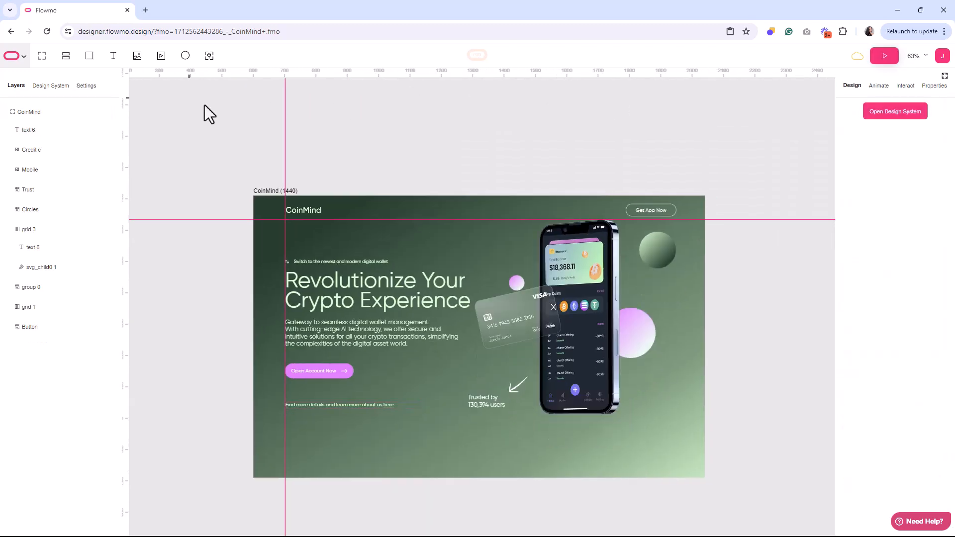
Paste the large gradient circle into the CoinMind frame's lower right area and move the credit card slightly lower.
{"action": "left_click", "coordinate": [270, 191]}
{"action": "key", "text": "ctrl+v"}
{"action": "left_click_drag", "start_coordinate": [251, 364], "coordinate": [630, 403]}
{"action": "left_click_drag", "start_coordinate": [526, 226], "coordinate": [527, 319]}
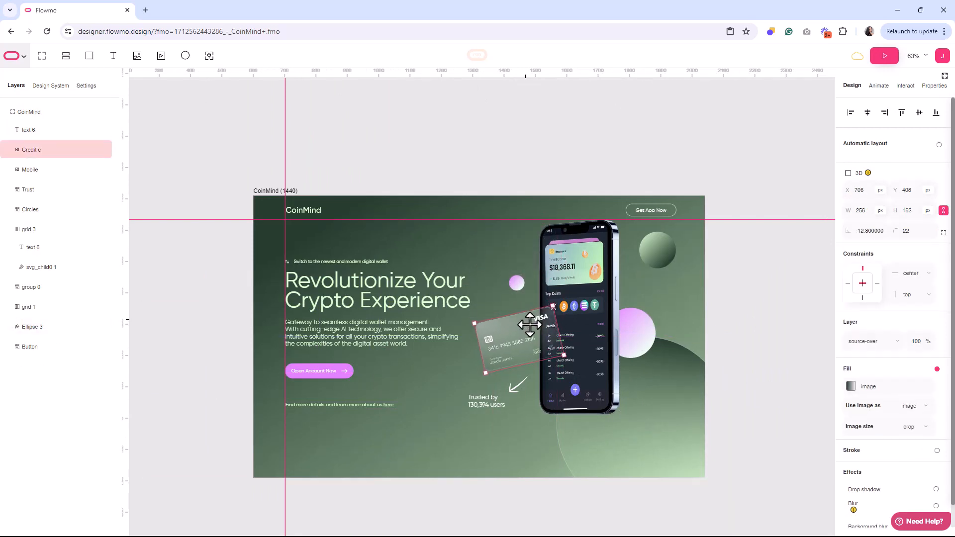
Preview the page, check it in a narrower viewport and at a width of 1440, and close the preview.
{"action": "left_click", "coordinate": [883, 56]}
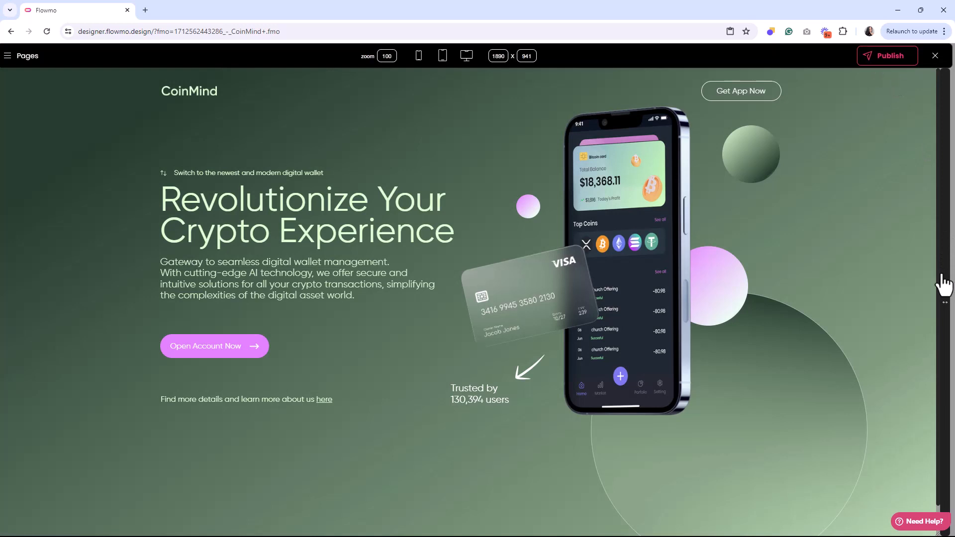
{"action": "left_click_drag", "start_coordinate": [943, 282], "coordinate": [892, 259]}
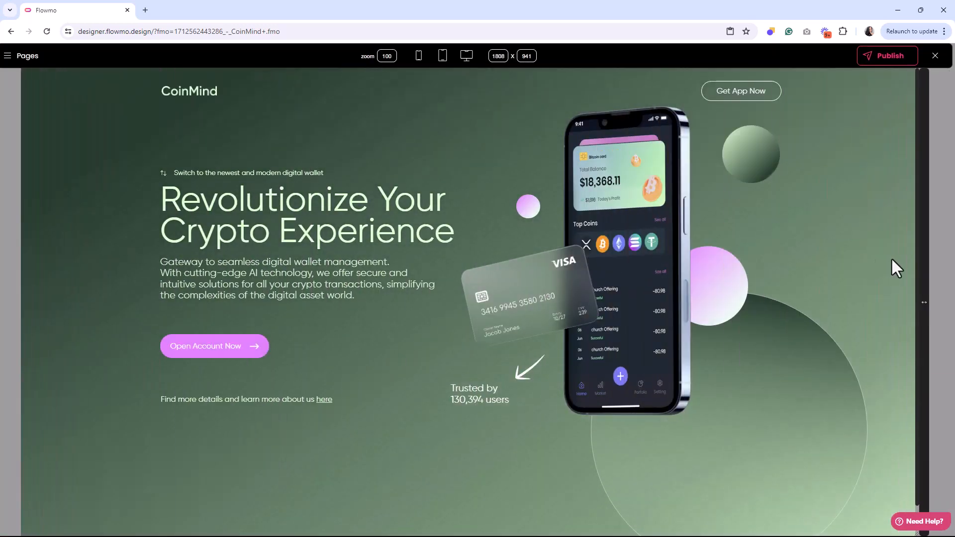
{"action": "type", "text": "440"}
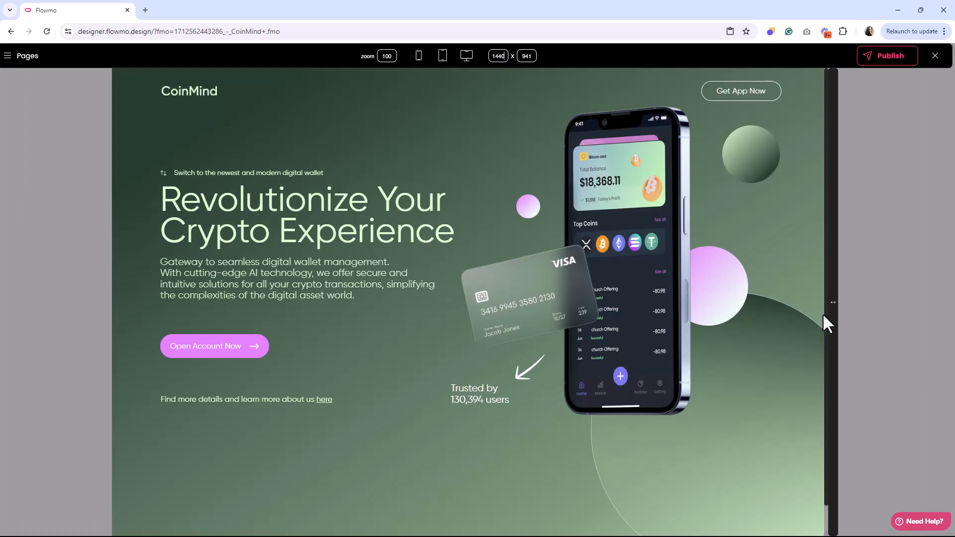
{"action": "left_click", "coordinate": [936, 55]}
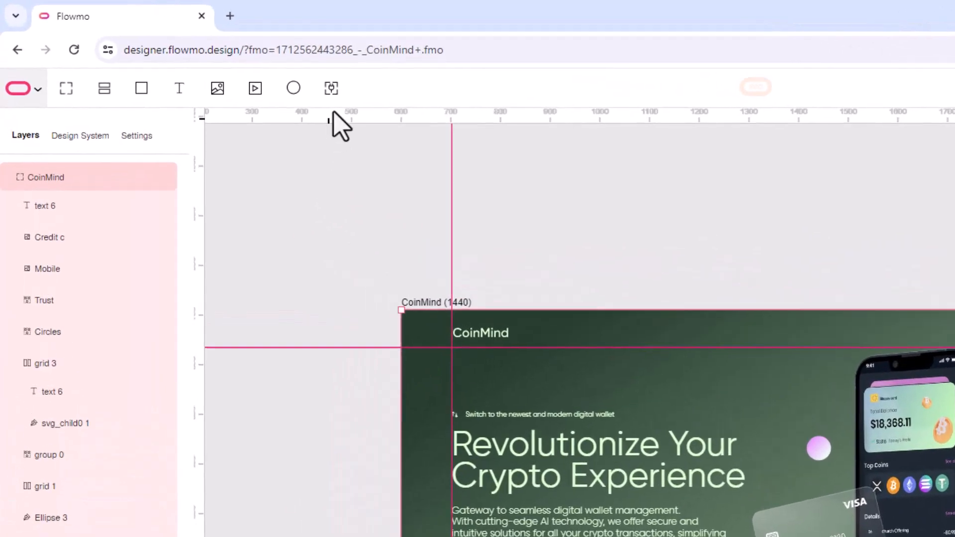
Use Flowmo Helpers to make everything in the CoinMind page relative to the viewport width.
{"action": "left_click", "coordinate": [208, 56]}
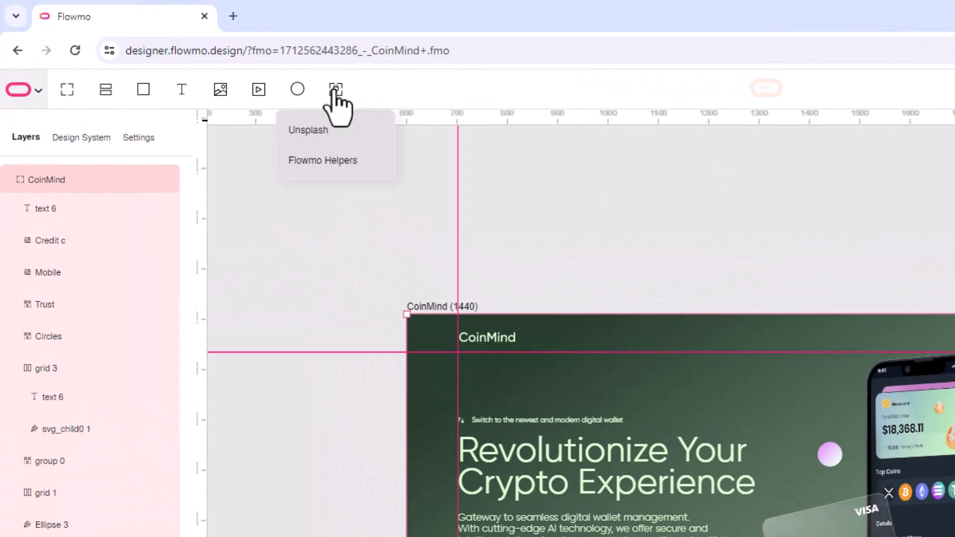
{"action": "left_click", "coordinate": [333, 166]}
{"action": "scroll", "coordinate": [237, 301], "scroll_direction": "down", "scroll_amount": 2}
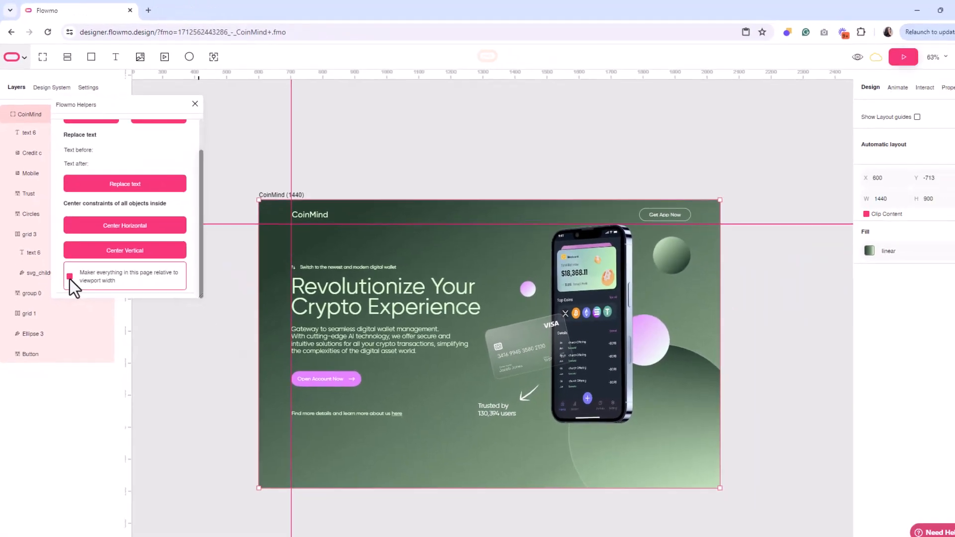
{"action": "left_click", "coordinate": [306, 163]}
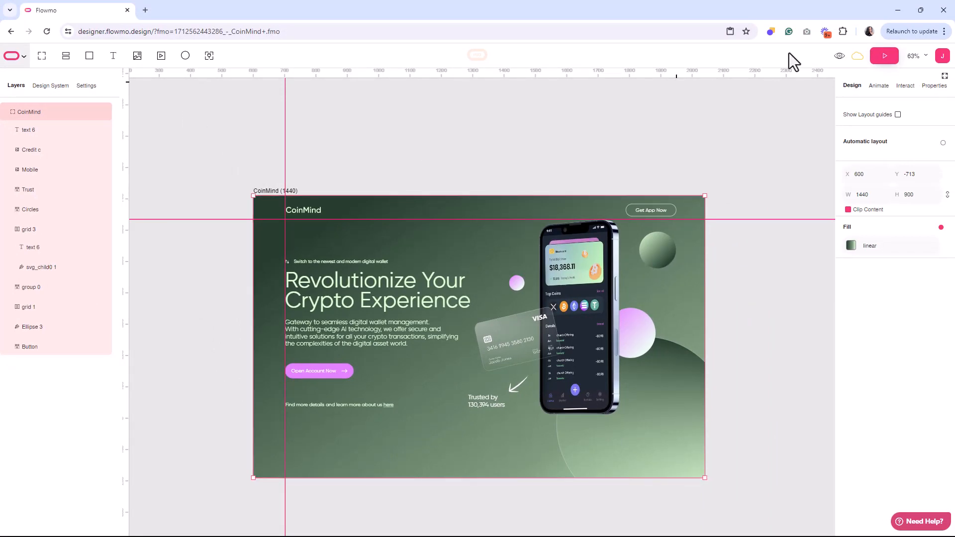
Preview the page again and narrow the viewport to check how the content scales.
{"action": "left_click", "coordinate": [886, 55]}
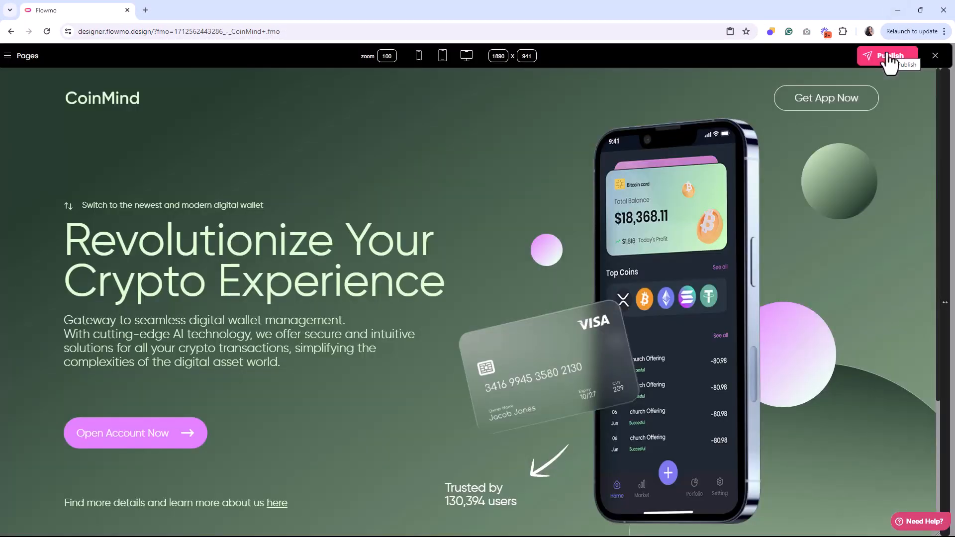
{"action": "left_click_drag", "start_coordinate": [948, 169], "coordinate": [791, 194]}
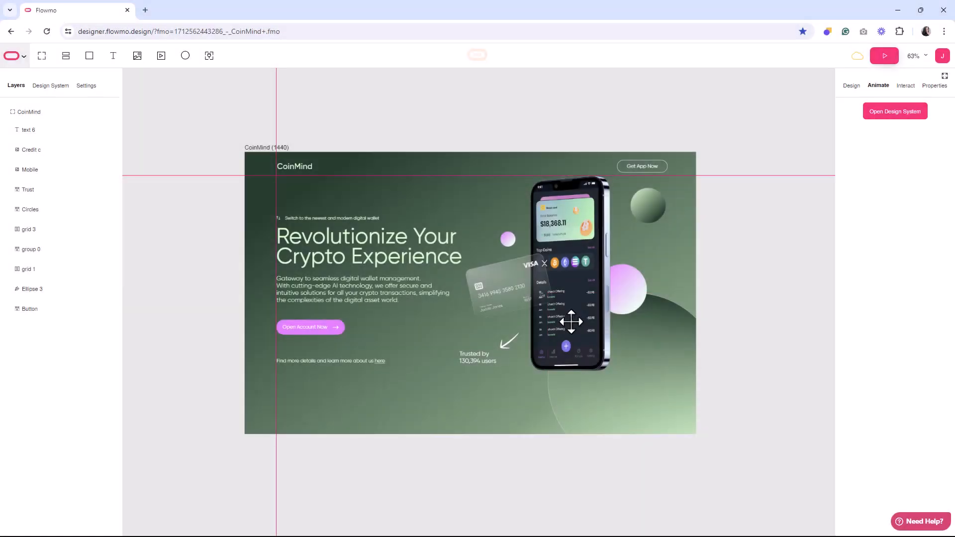
Add a Basic animation to the phone image and set it to animate To the keyframe state.
{"action": "left_click", "coordinate": [571, 322]}
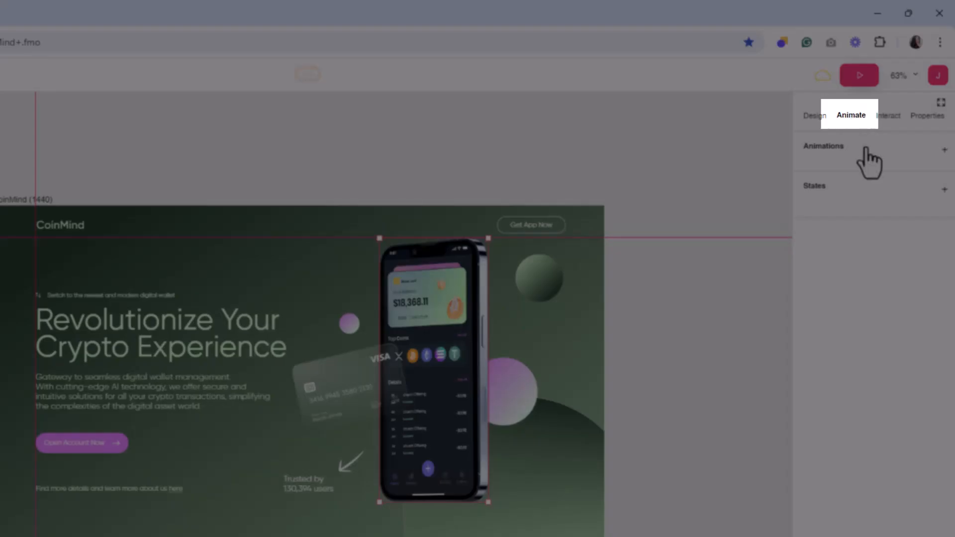
{"action": "left_click", "coordinate": [868, 160]}
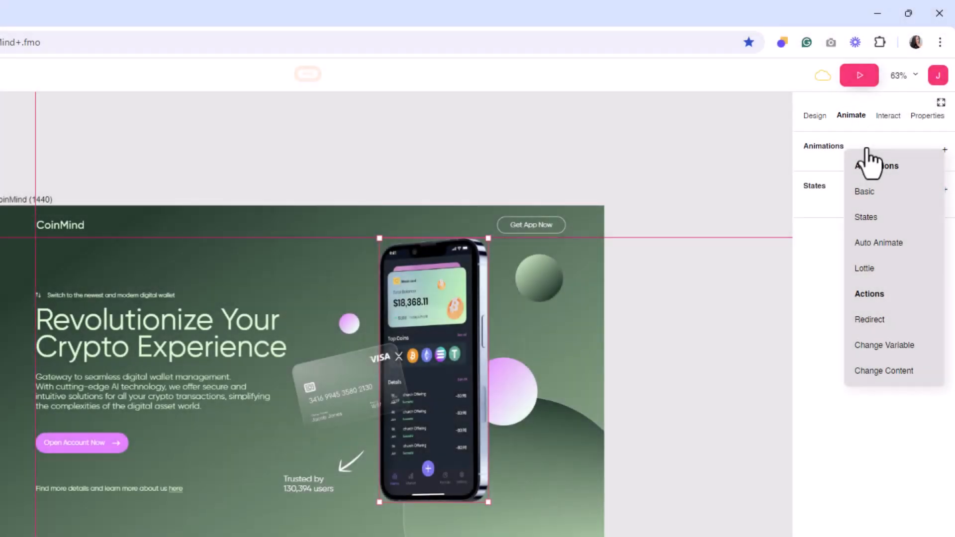
{"action": "left_click", "coordinate": [875, 193]}
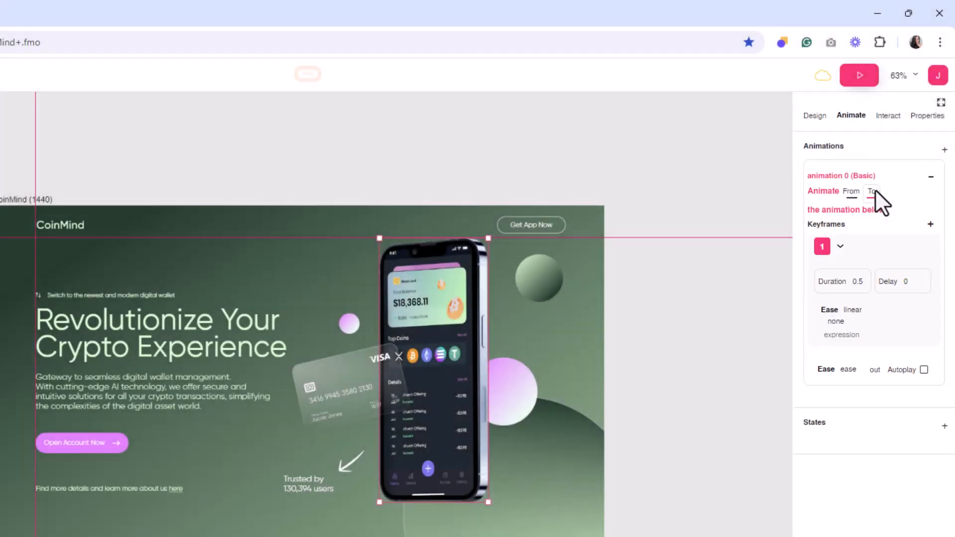
{"action": "left_click", "coordinate": [851, 192]}
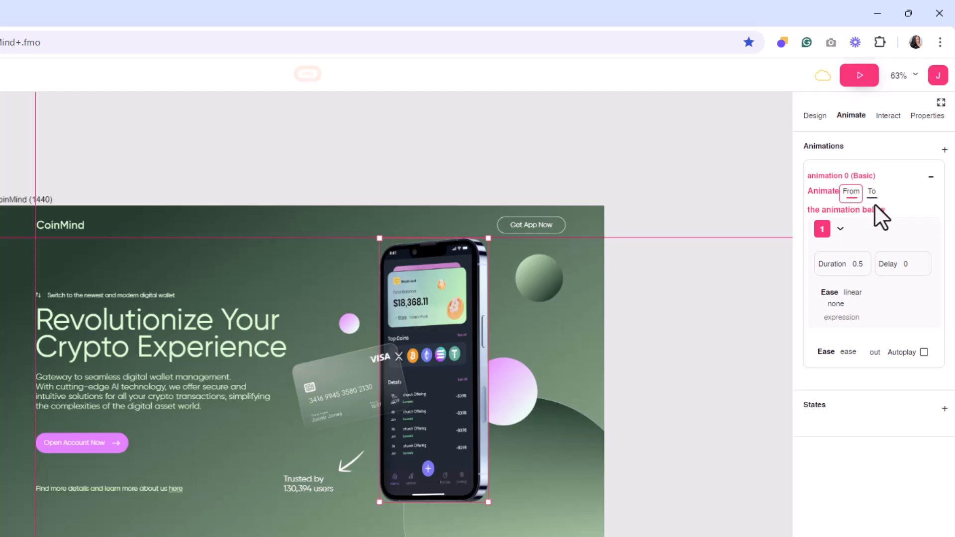
{"action": "left_click", "coordinate": [871, 192]}
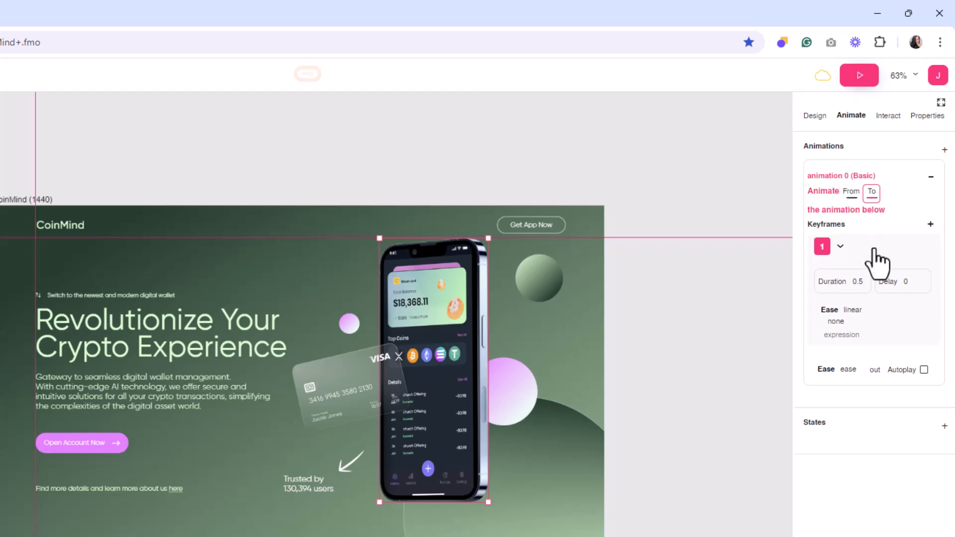
Give the phone's first keyframe a Move of 25 on Y, a duration of 3 and inOut easing.
{"action": "left_click", "coordinate": [873, 248]}
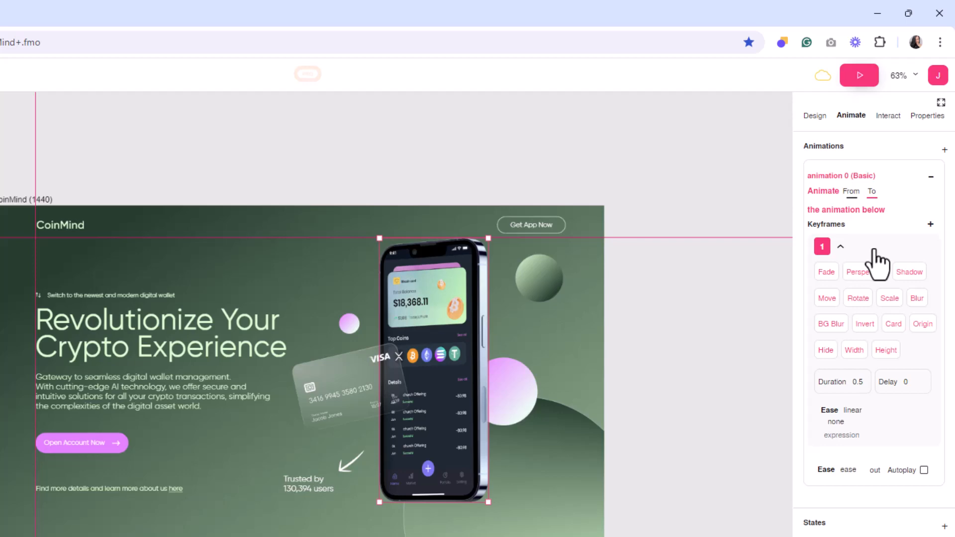
{"action": "left_click", "coordinate": [825, 299]}
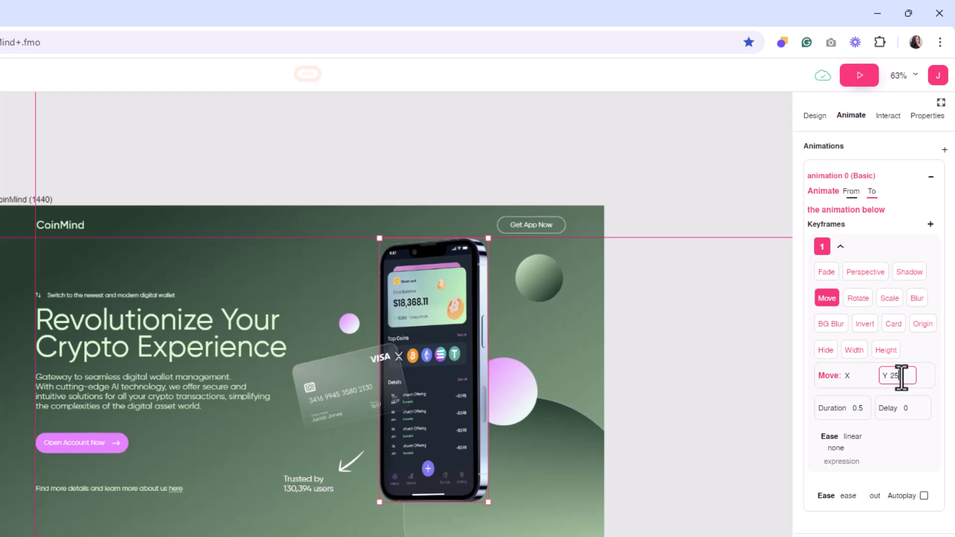
{"action": "left_click", "coordinate": [846, 408]}
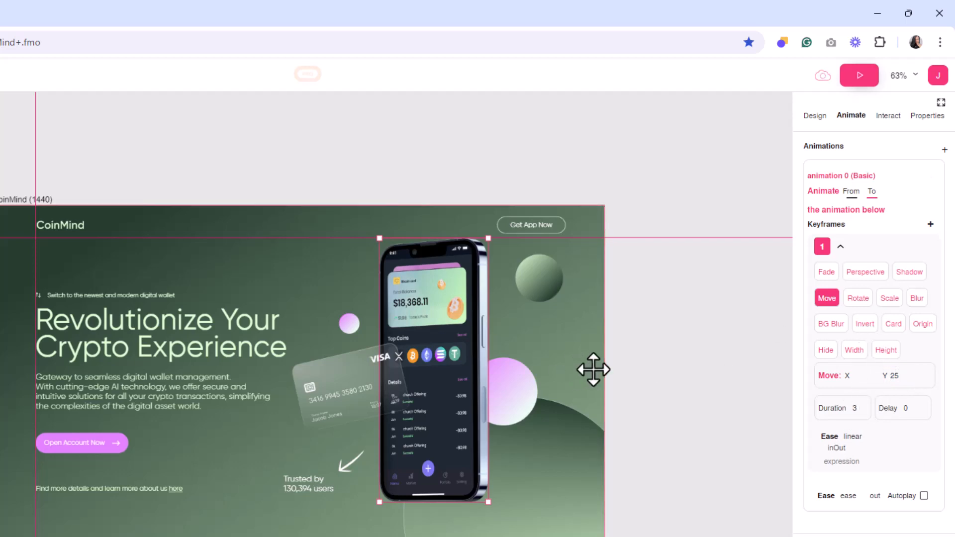
Add an Origin to the phone's keyframe and set it to center, center.
{"action": "left_click", "coordinate": [922, 330]}
{"action": "left_click", "coordinate": [855, 404]}
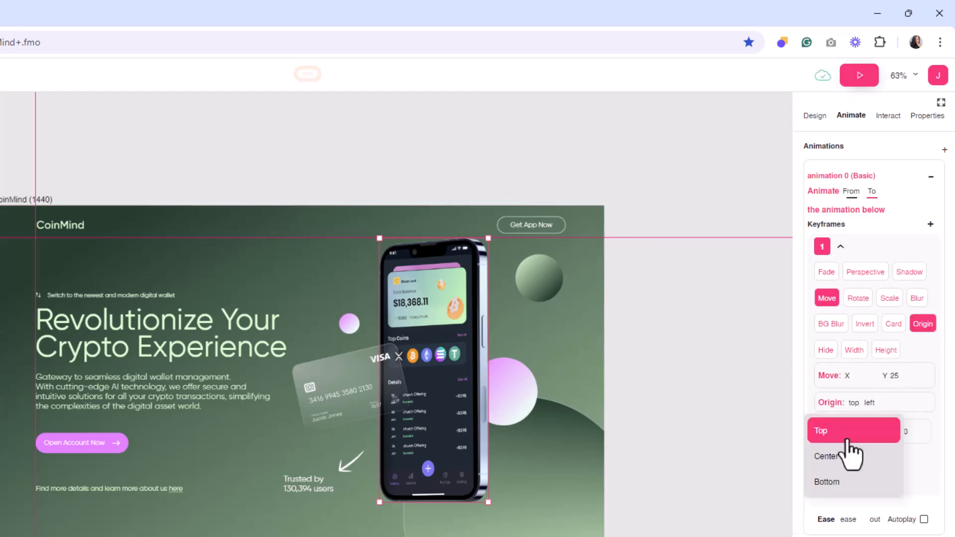
{"action": "left_click", "coordinate": [848, 455]}
{"action": "left_click", "coordinate": [878, 403]}
{"action": "left_click", "coordinate": [865, 458]}
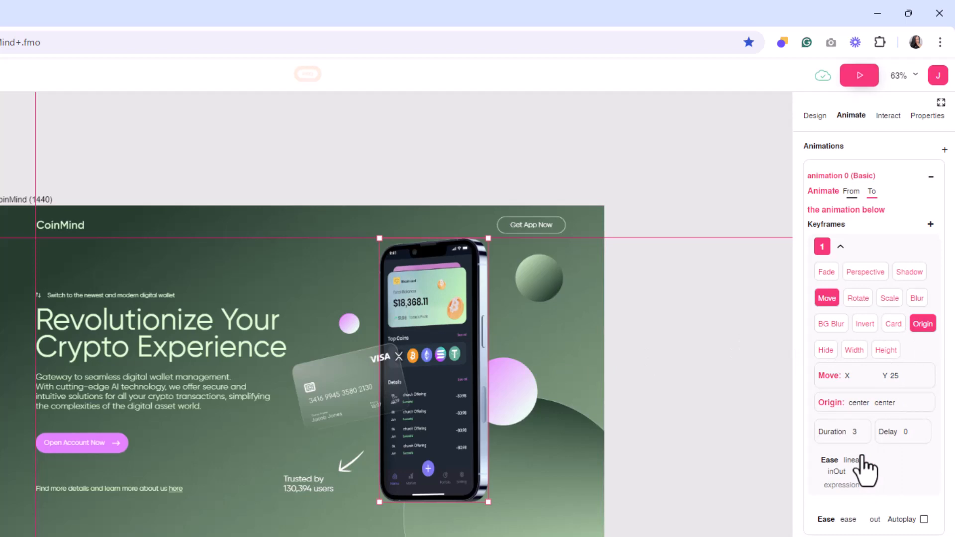
Rename the phone's animation as Mobile.
{"action": "double_click", "coordinate": [830, 177]}
{"action": "type", "text": "m"}
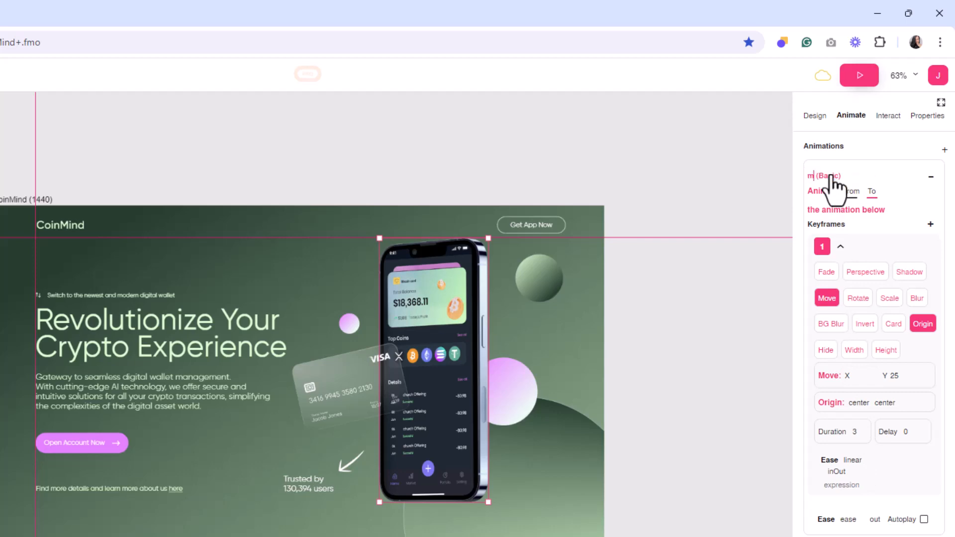
{"action": "key", "text": "BackSpace"}
{"action": "type", "text": "Mo"}
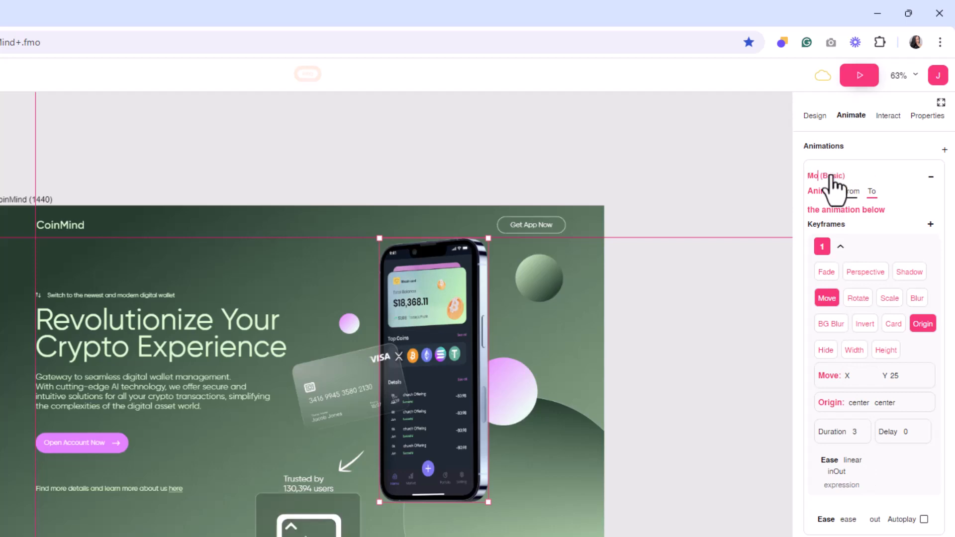
{"action": "type", "text": "bile"}
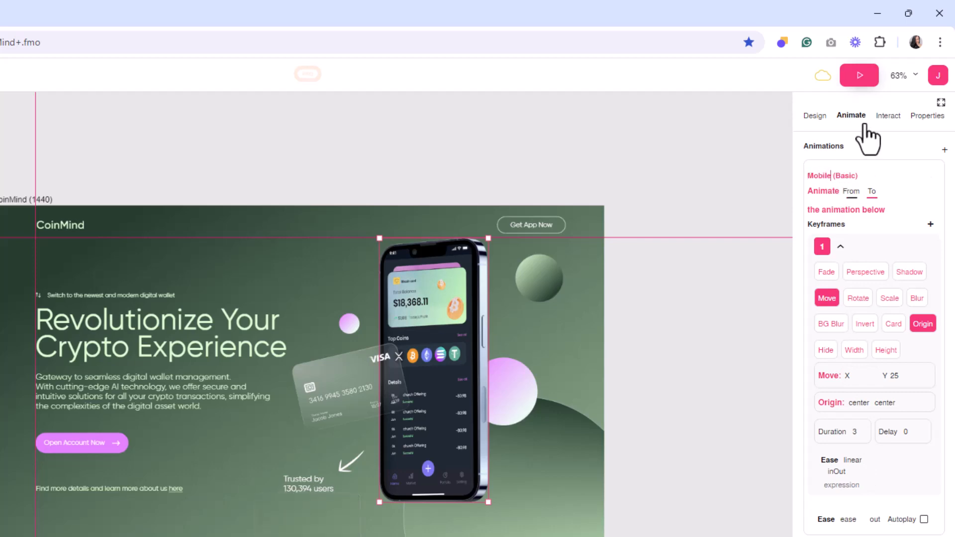
Set the phone's interaction to trigger on page load and play the Mobile animation.
{"action": "left_click", "coordinate": [888, 119]}
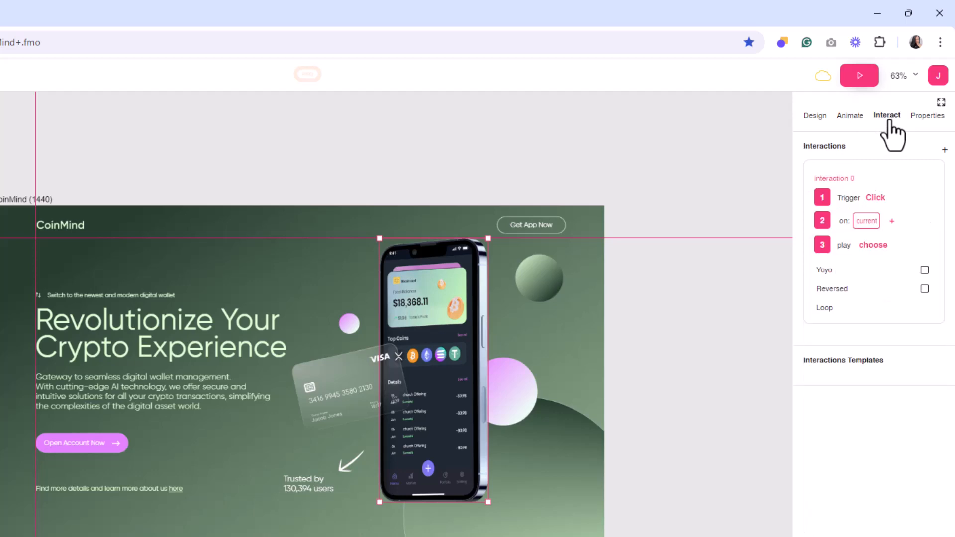
{"action": "left_click", "coordinate": [878, 198]}
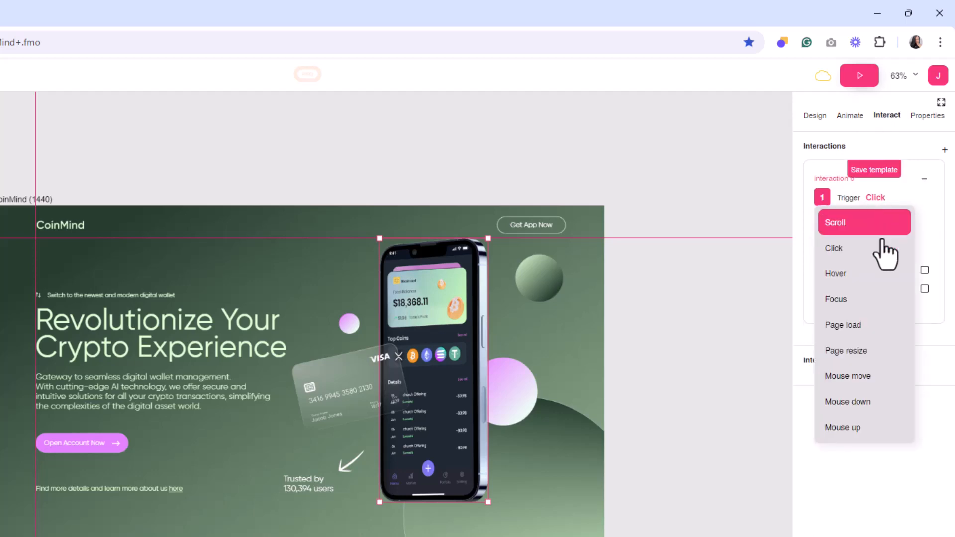
{"action": "left_click", "coordinate": [878, 324]}
{"action": "left_click", "coordinate": [878, 223]}
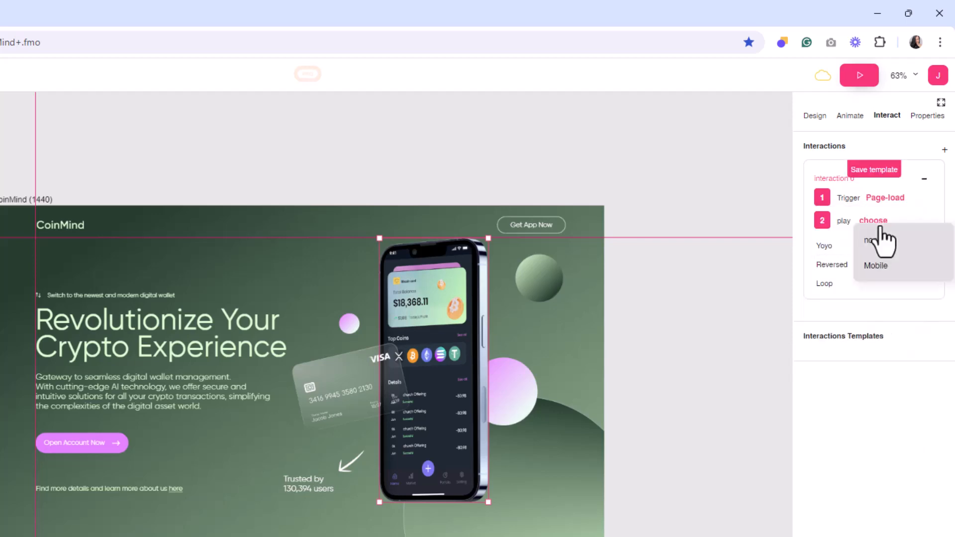
{"action": "left_click", "coordinate": [887, 271]}
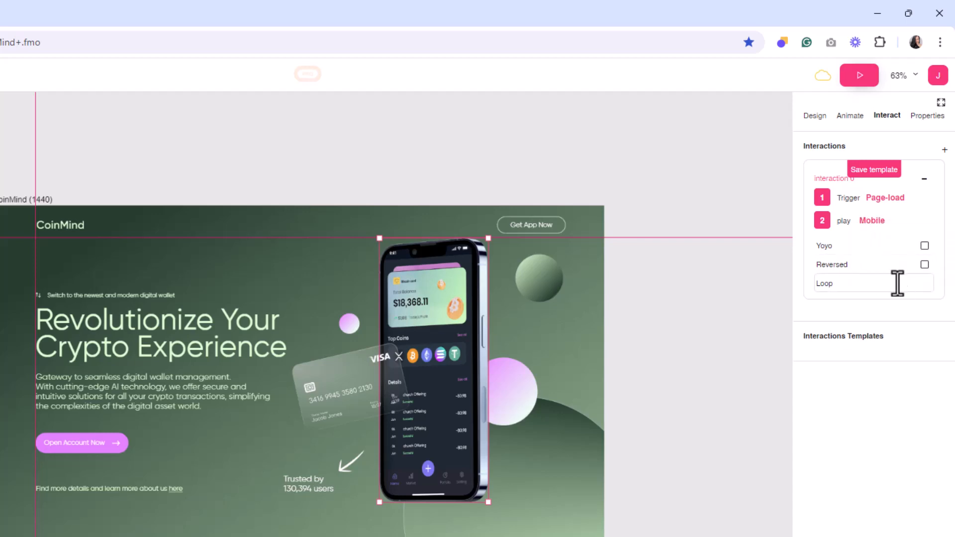
Enable Yoyo and set Loop to -1 for the phone's interaction, and check the motion in the page preview.
{"action": "left_click", "coordinate": [923, 245]}
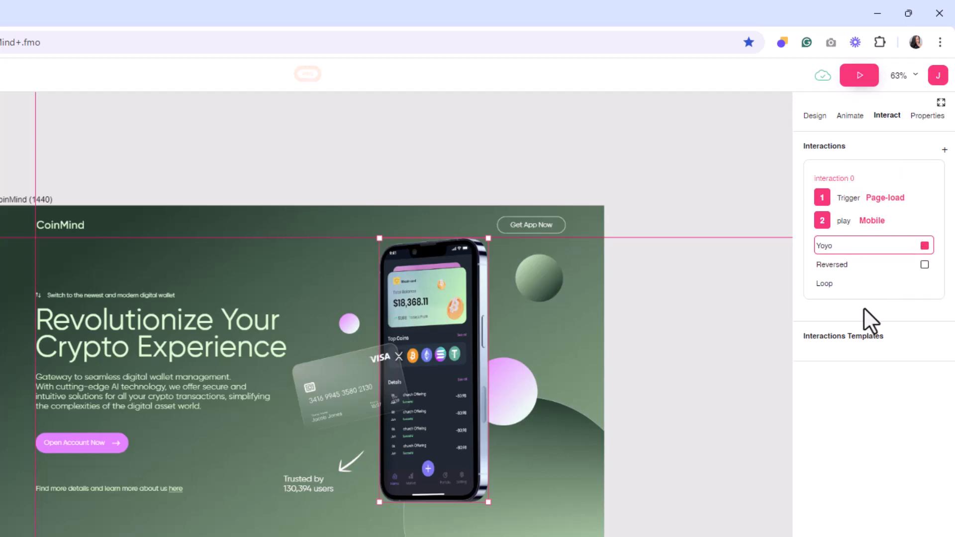
{"action": "left_click", "coordinate": [886, 282]}
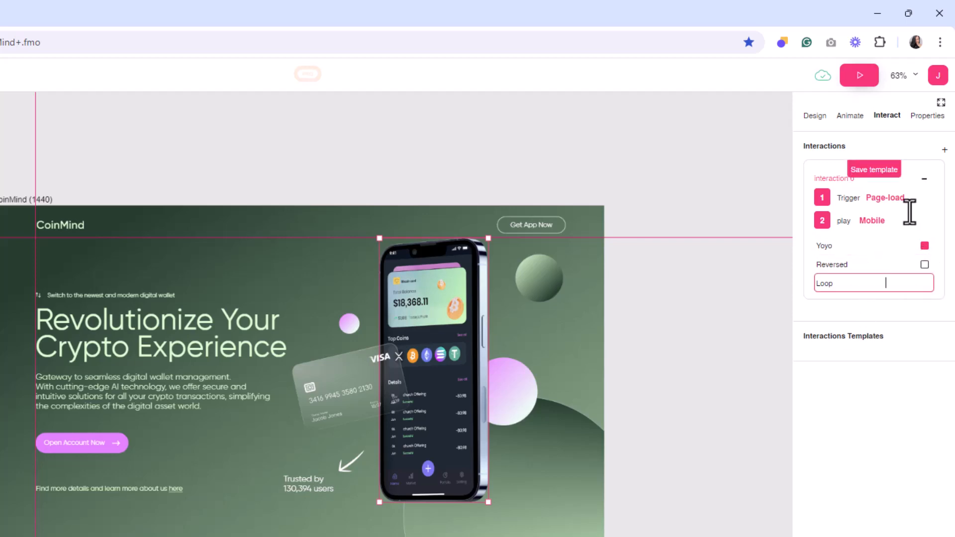
{"action": "type", "text": "-1"}
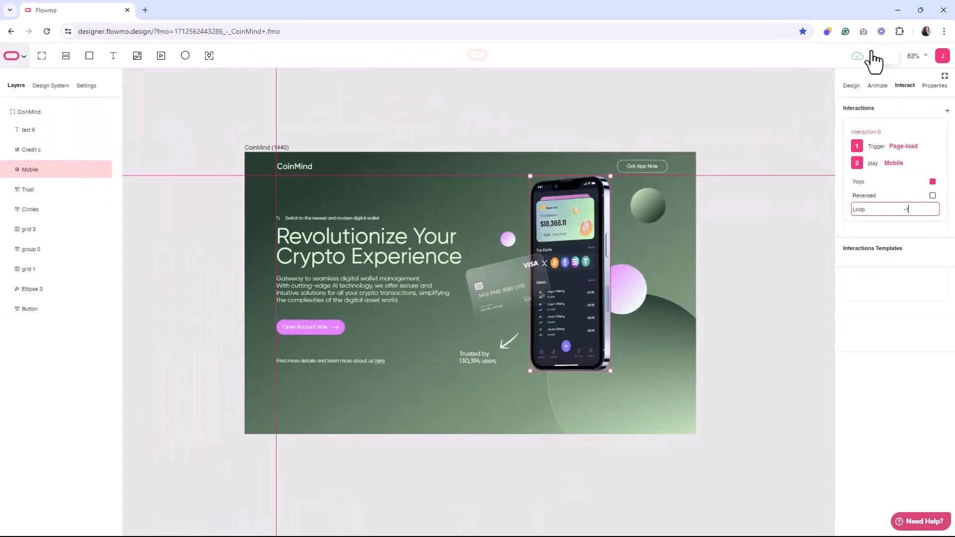
{"action": "left_click", "coordinate": [870, 59]}
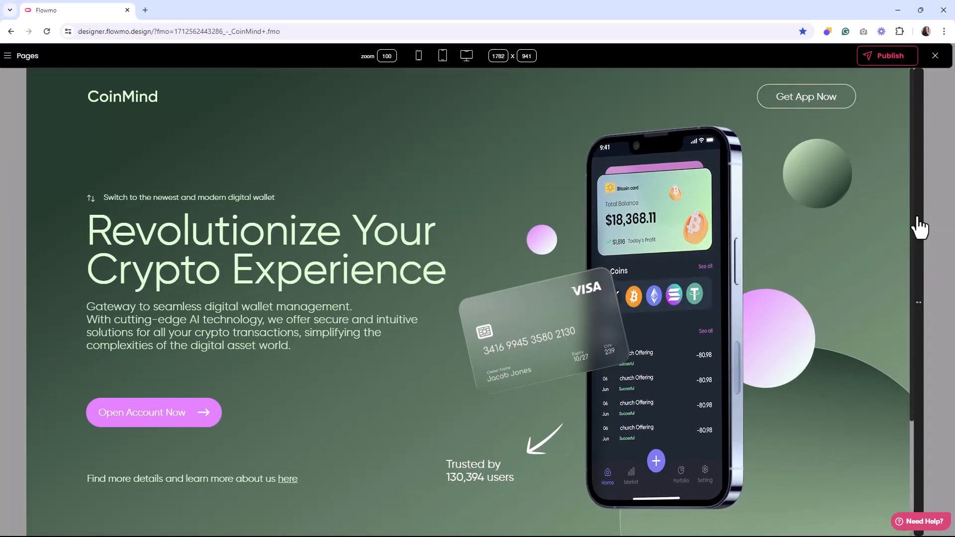
{"action": "left_click", "coordinate": [935, 56]}
Set the credit card's rotation to 0 and reposition it over the phone's edge at about X 725, Y 358.
{"action": "left_click", "coordinate": [518, 283]}
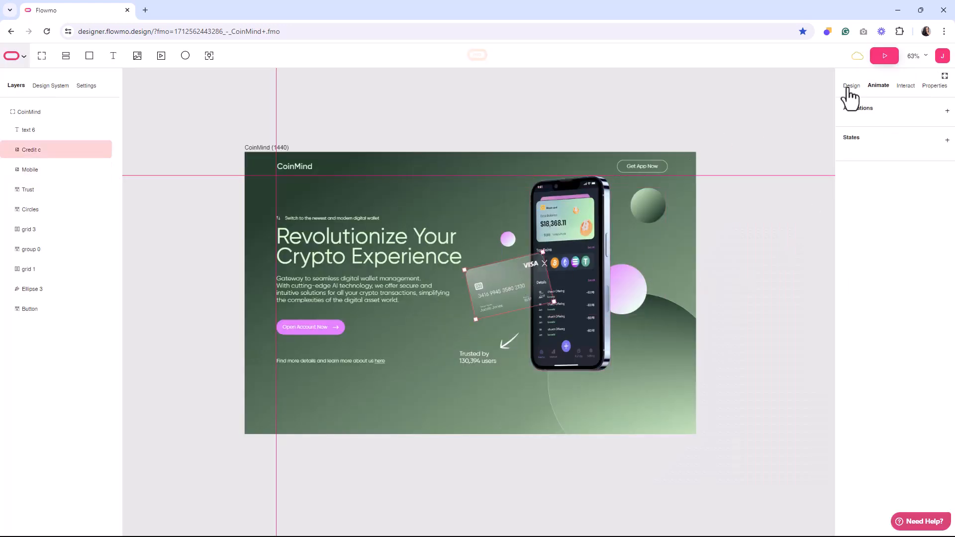
{"action": "left_click", "coordinate": [852, 86]}
{"action": "type", "text": "0"}
{"action": "key", "text": "Return"}
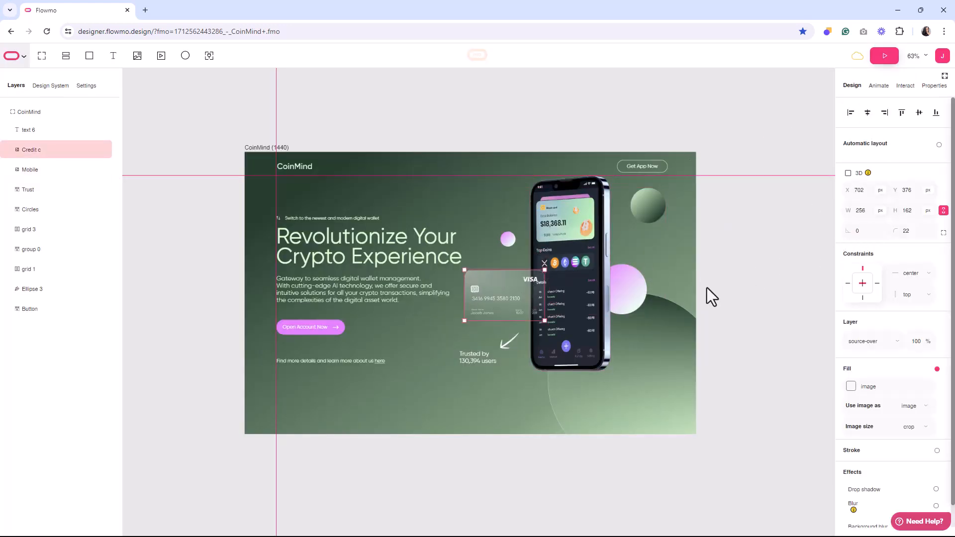
{"action": "left_click", "coordinate": [733, 303]}
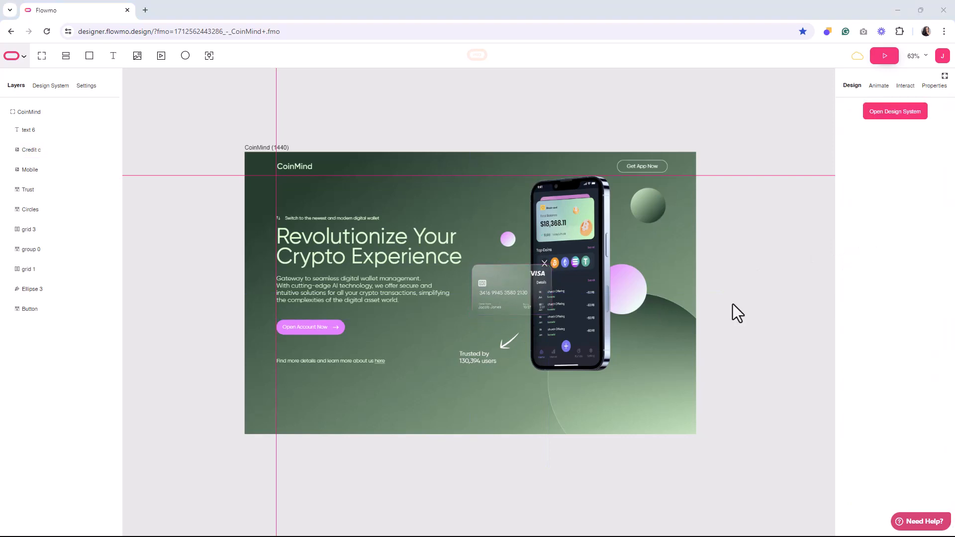
Add a Basic animation to the credit card and expand its first keyframe's effects.
{"action": "left_click", "coordinate": [521, 298]}
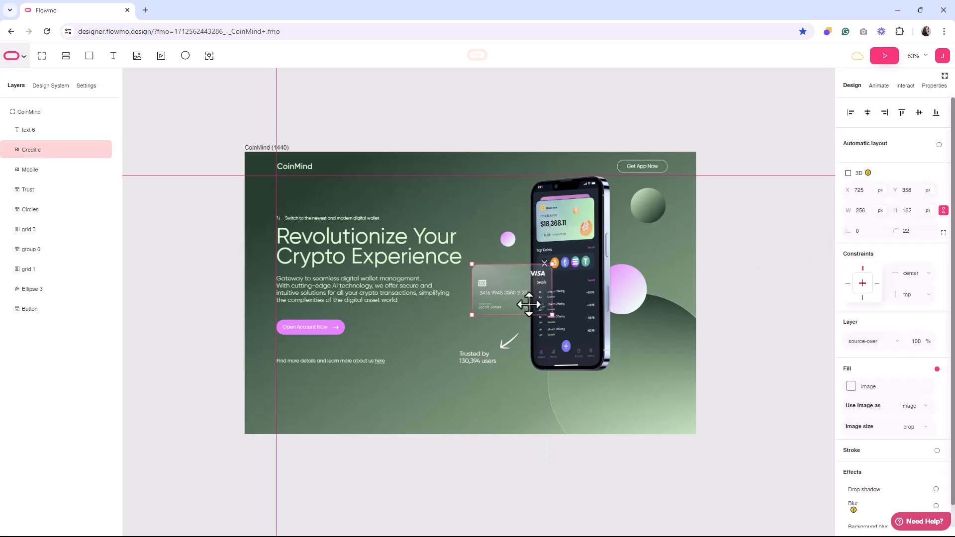
{"action": "left_click", "coordinate": [878, 90]}
{"action": "left_click", "coordinate": [876, 114]}
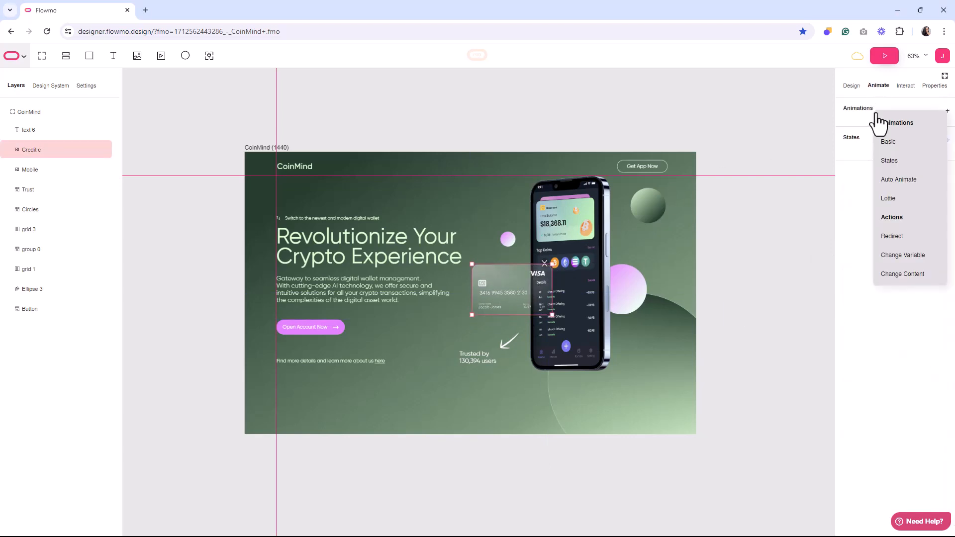
{"action": "left_click", "coordinate": [898, 143]}
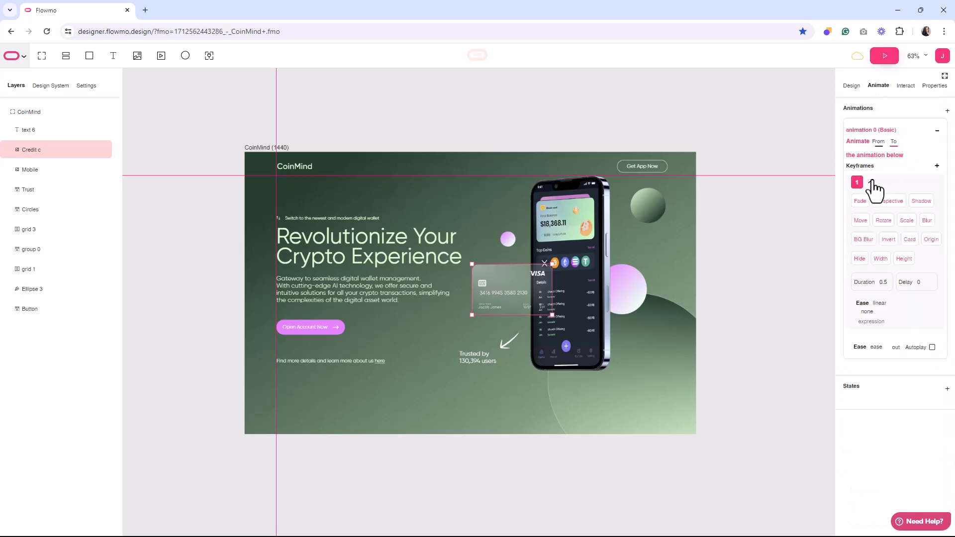
Give the credit card's keyframe a Rotate of 13, a duration of 2 and inOut easing.
{"action": "left_click", "coordinate": [883, 221]}
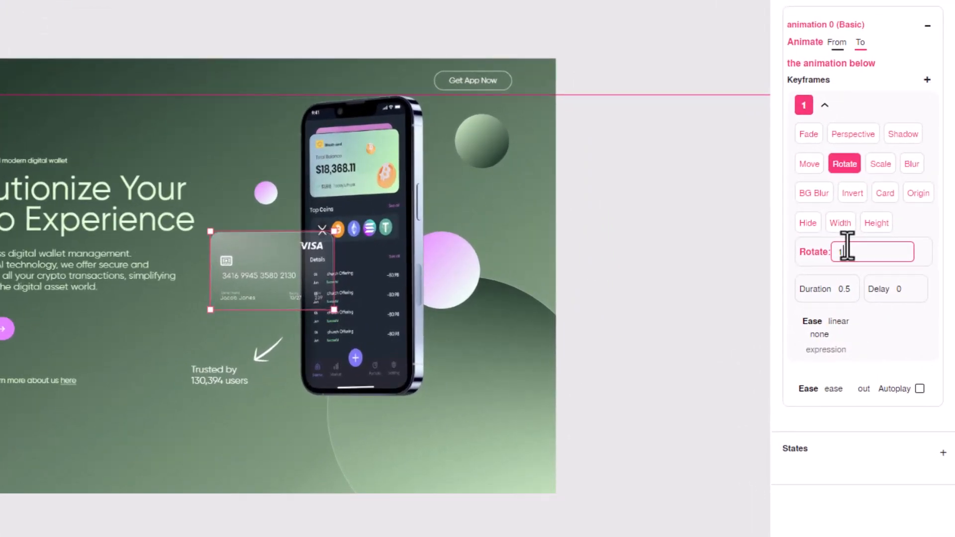
{"action": "type", "text": "13"}
{"action": "double_click", "coordinate": [850, 291]}
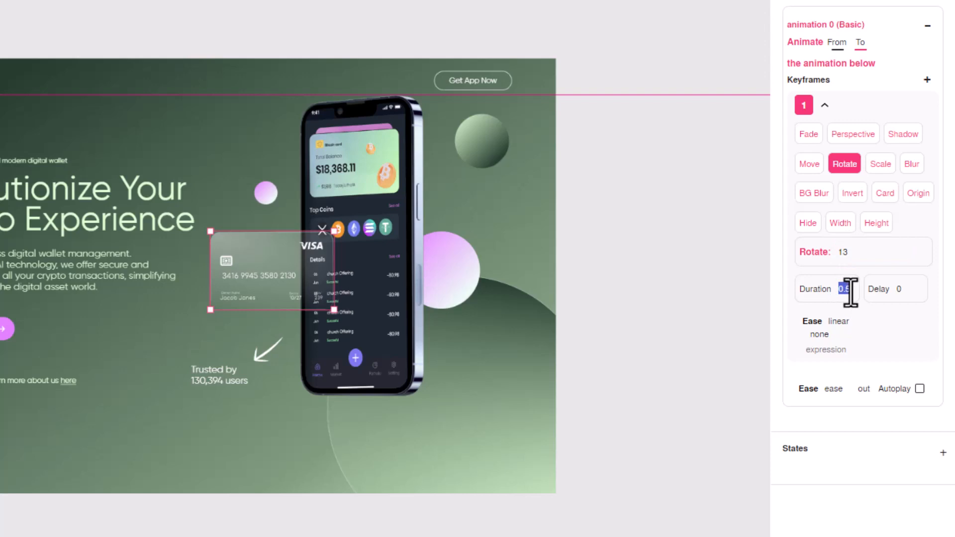
{"action": "type", "text": "2"}
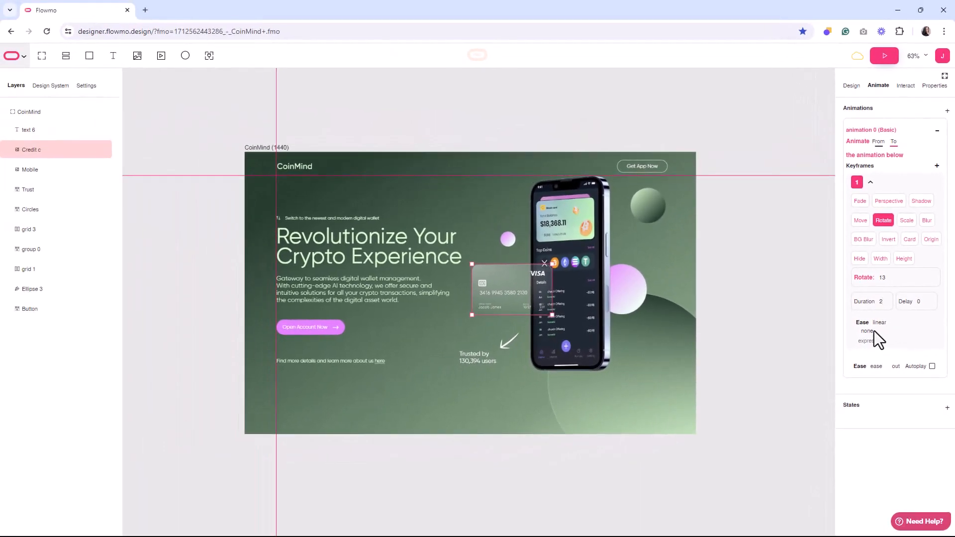
{"action": "left_click", "coordinate": [865, 332]}
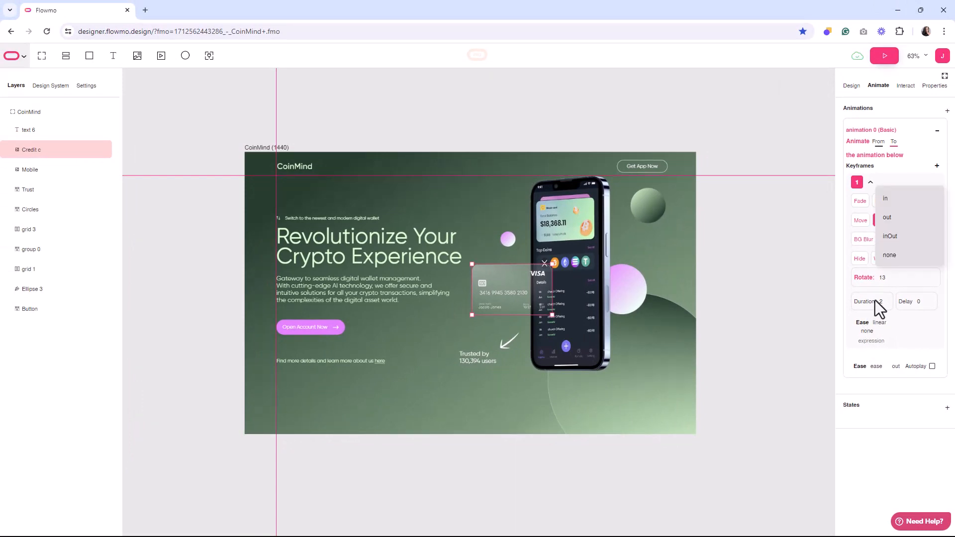
{"action": "left_click", "coordinate": [893, 238]}
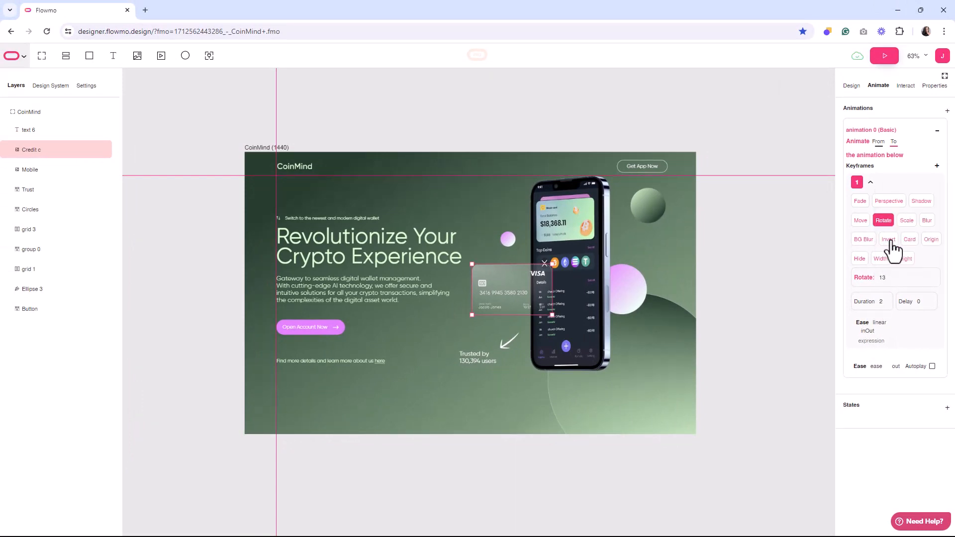
Add an Origin to the credit card's keyframe and set it to center, center.
{"action": "left_click", "coordinate": [930, 240]}
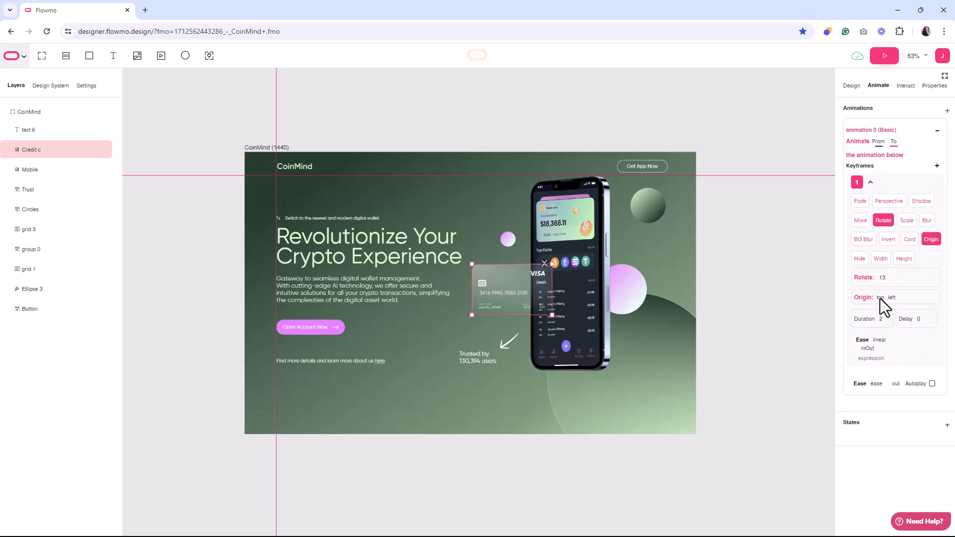
{"action": "left_click", "coordinate": [879, 298]}
{"action": "left_click", "coordinate": [875, 336]}
{"action": "left_click", "coordinate": [895, 297]}
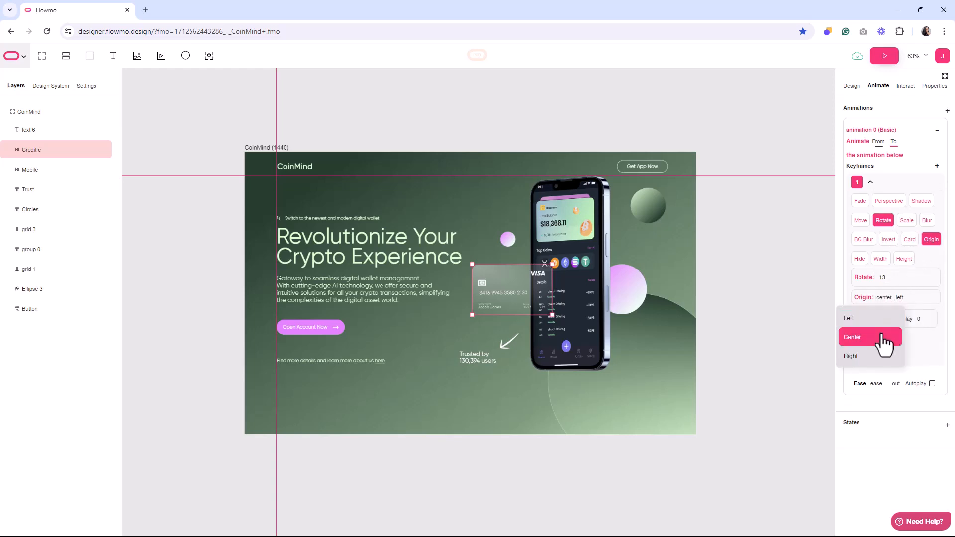
{"action": "left_click", "coordinate": [883, 337]}
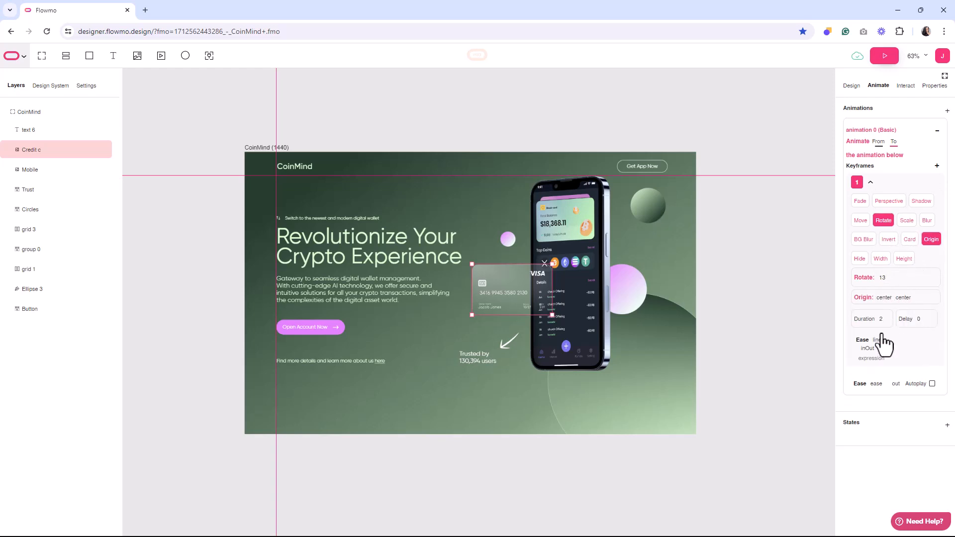
Add a Hover interaction over the credit card itself that plays the Credit animation with Yoyo enabled.
{"action": "left_click", "coordinate": [903, 89]}
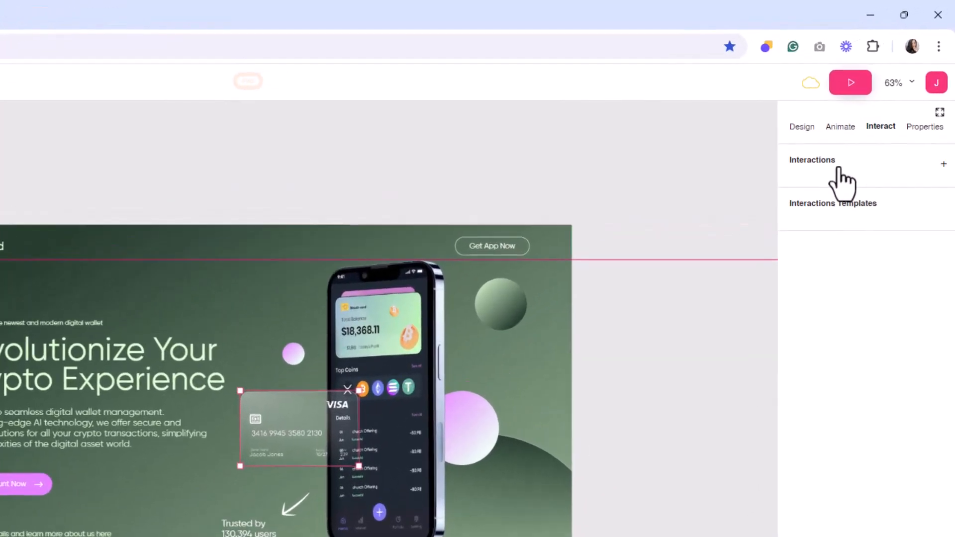
{"action": "left_click", "coordinate": [841, 180]}
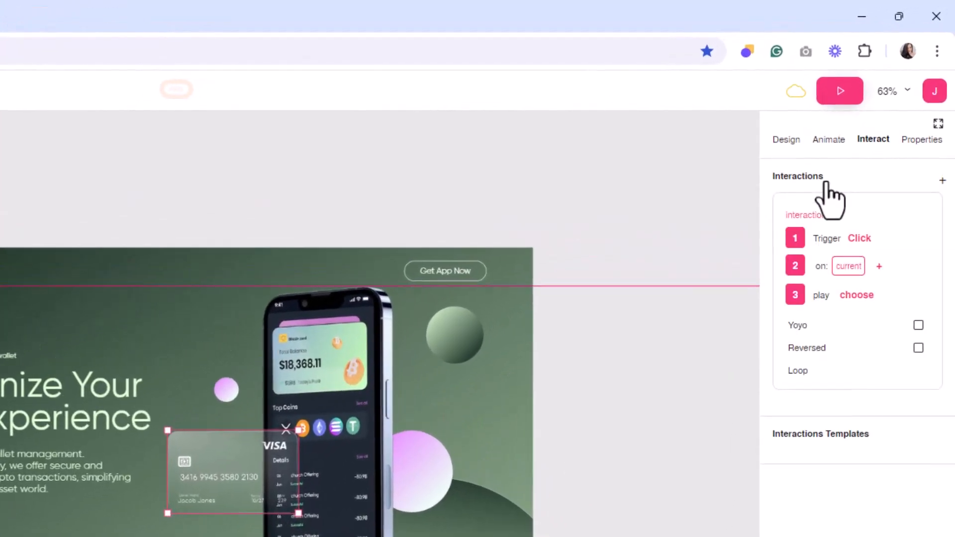
{"action": "left_click", "coordinate": [859, 239]}
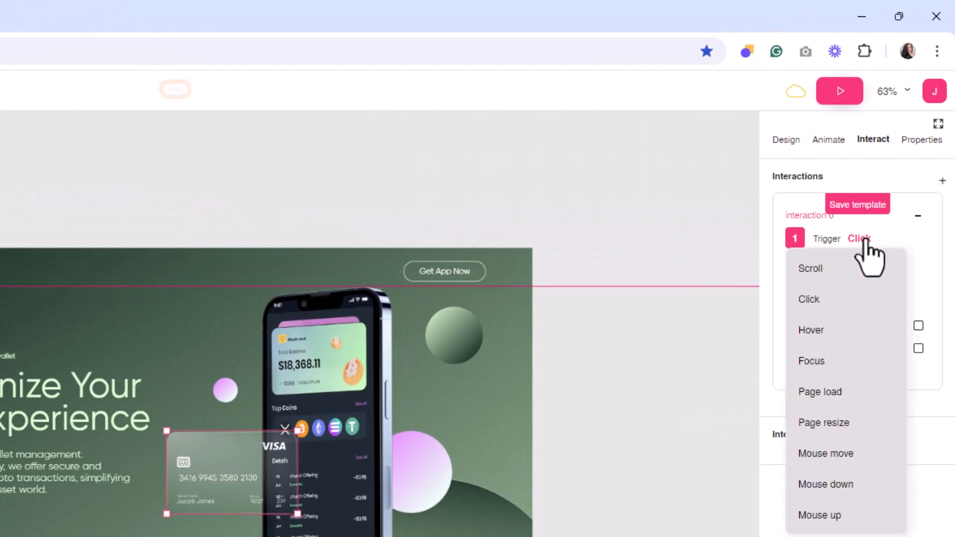
{"action": "left_click", "coordinate": [865, 333]}
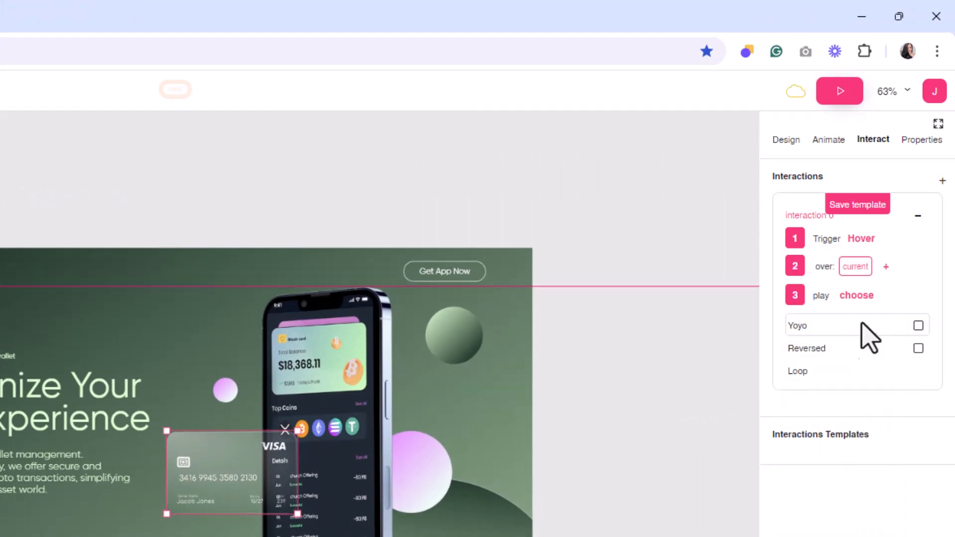
{"action": "left_click", "coordinate": [222, 441]}
{"action": "left_click", "coordinate": [848, 296]}
{"action": "left_click", "coordinate": [865, 348]}
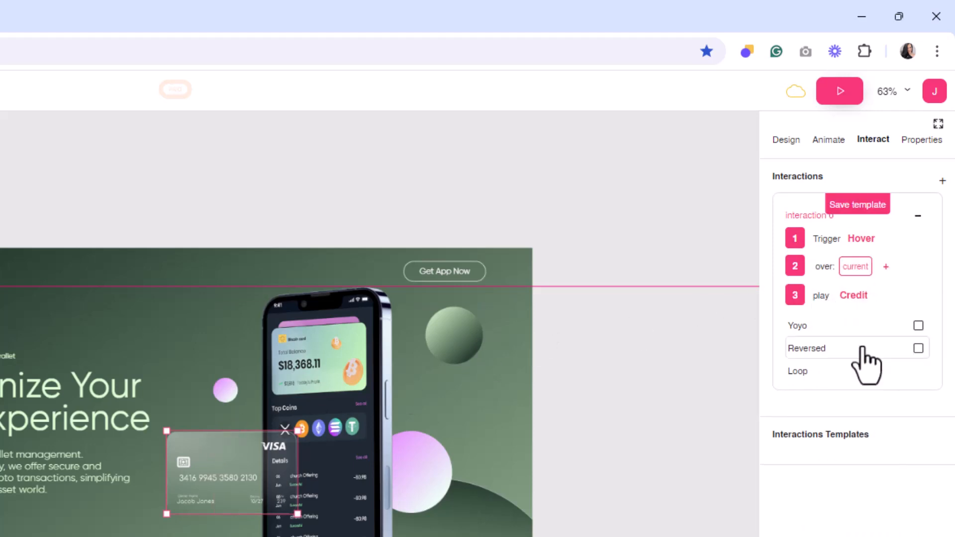
{"action": "left_click", "coordinate": [917, 326]}
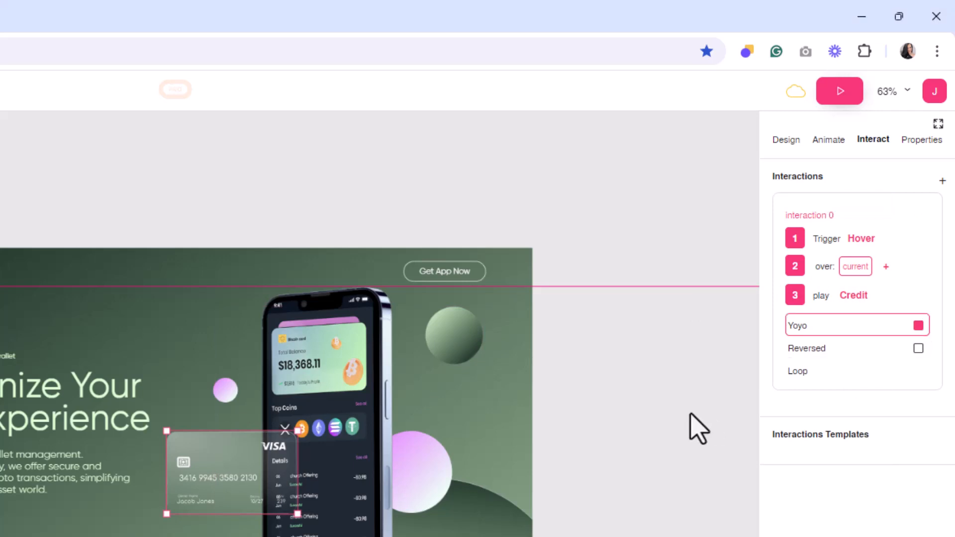
{"action": "left_click", "coordinate": [688, 426]}
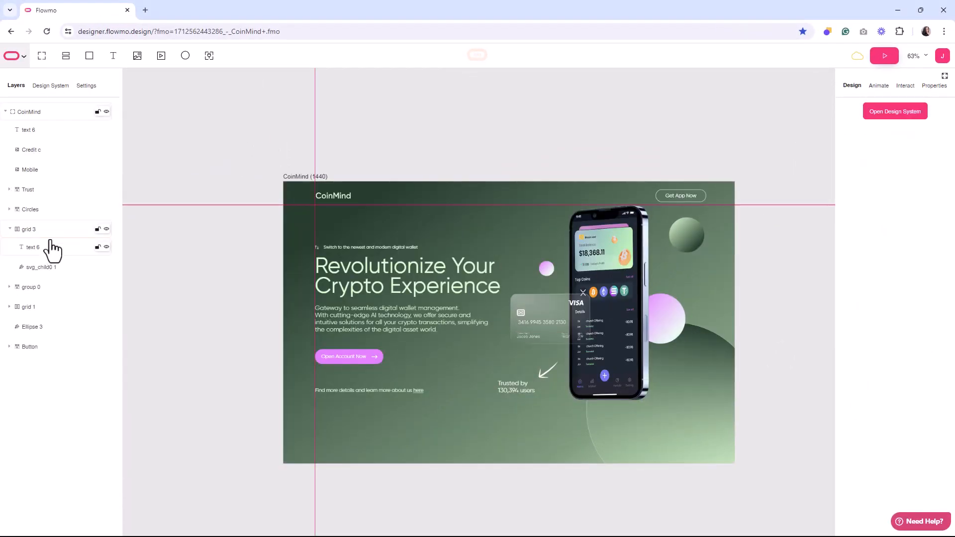
Rename the grid 3 layer, which holds the Open Account Now button, to BT P.
{"action": "left_click", "coordinate": [32, 229]}
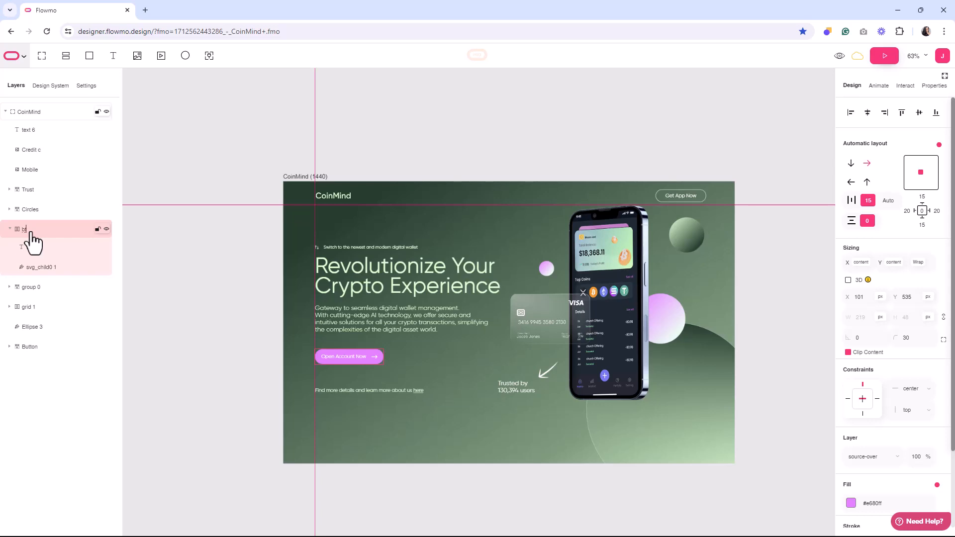
{"action": "key", "text": "ctrl+a"}
{"action": "key", "text": "Caps_Lock"}
{"action": "type", "text": "BT "}
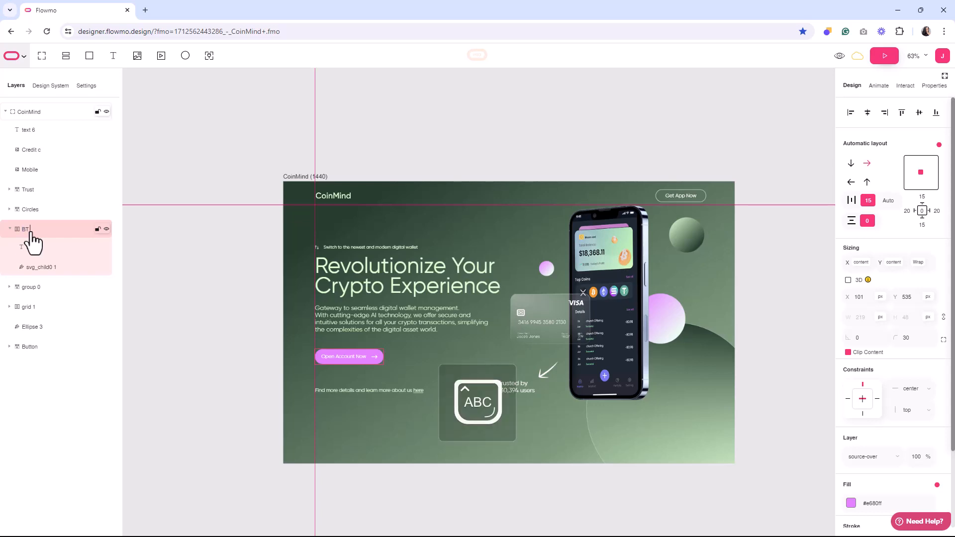
{"action": "type", "text": "P"}
{"action": "key", "text": "Caps_Lock"}
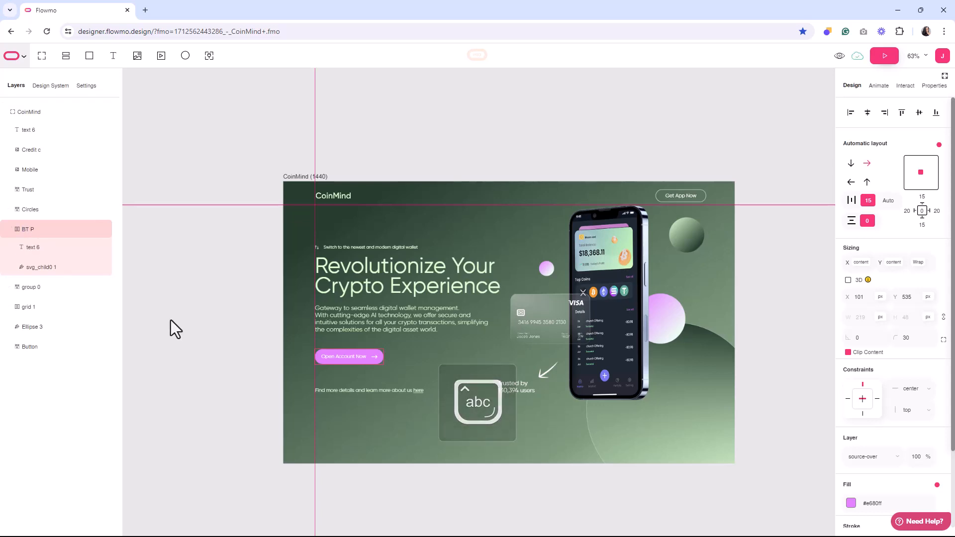
{"action": "left_click", "coordinate": [56, 248]}
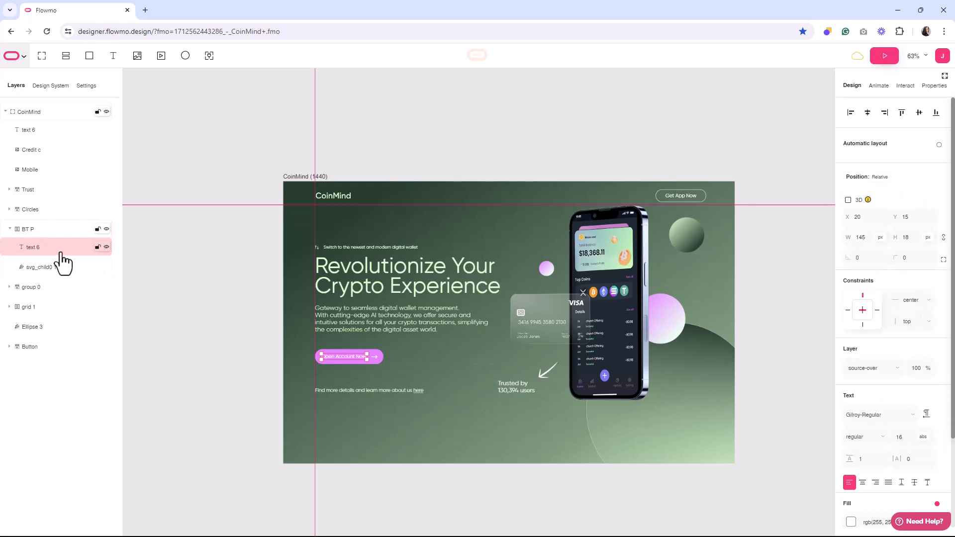
Draw a rectangle about 234 by 86 px over the Open Account Now button and nest it at the start of BT P.
{"action": "left_click", "coordinate": [85, 58]}
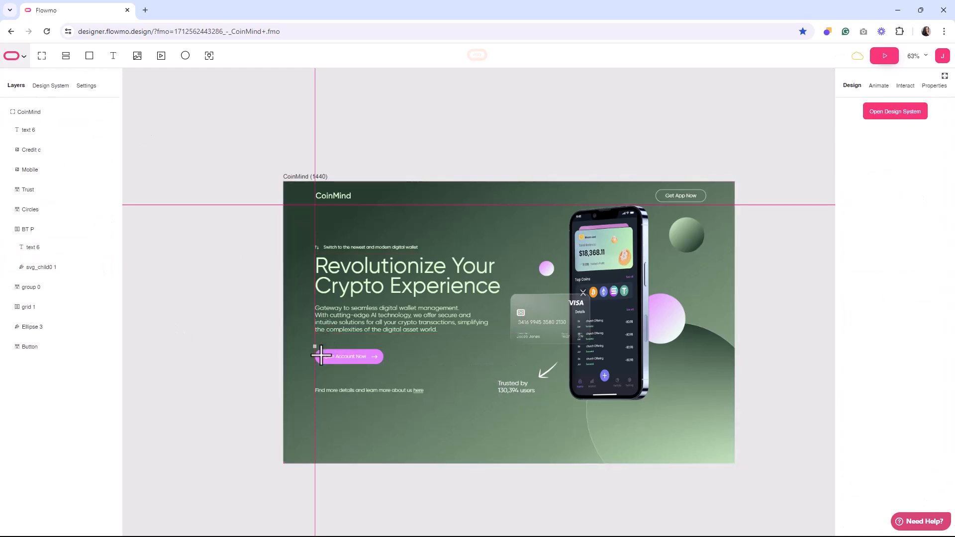
{"action": "left_click_drag", "start_coordinate": [320, 355], "coordinate": [386, 372]}
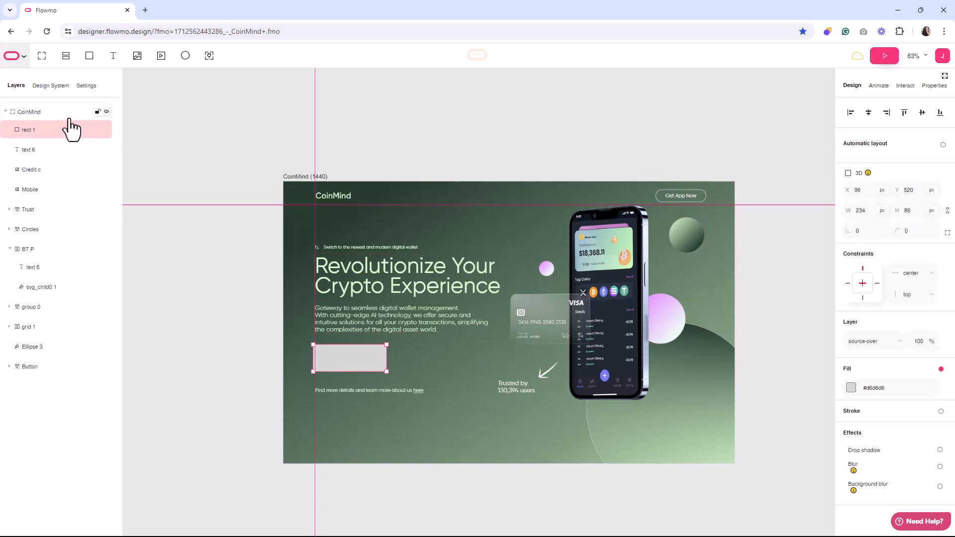
{"action": "left_click_drag", "start_coordinate": [65, 141], "coordinate": [35, 254]}
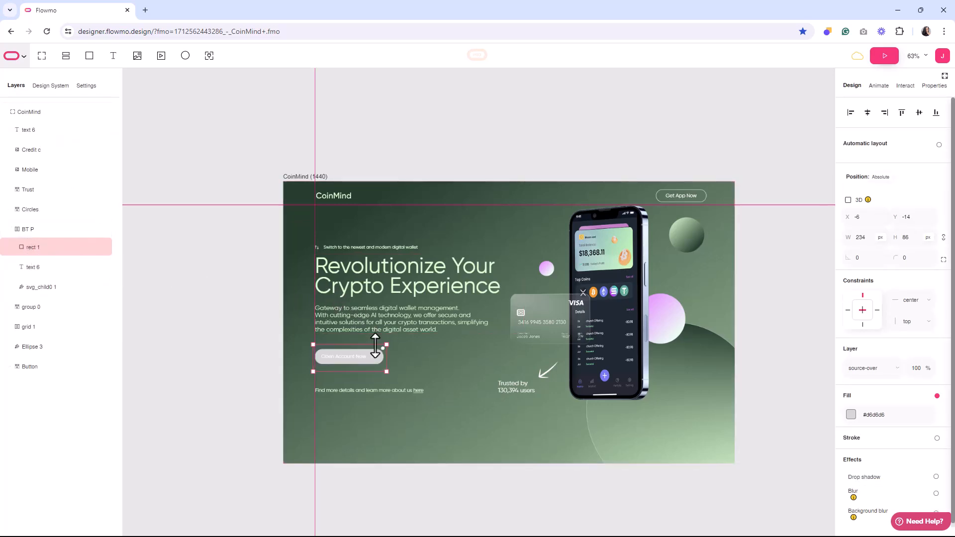
Give the nested rectangle an Absolute position at X 0, Y 0 with width and height of 100%.
{"action": "left_click", "coordinate": [881, 178]}
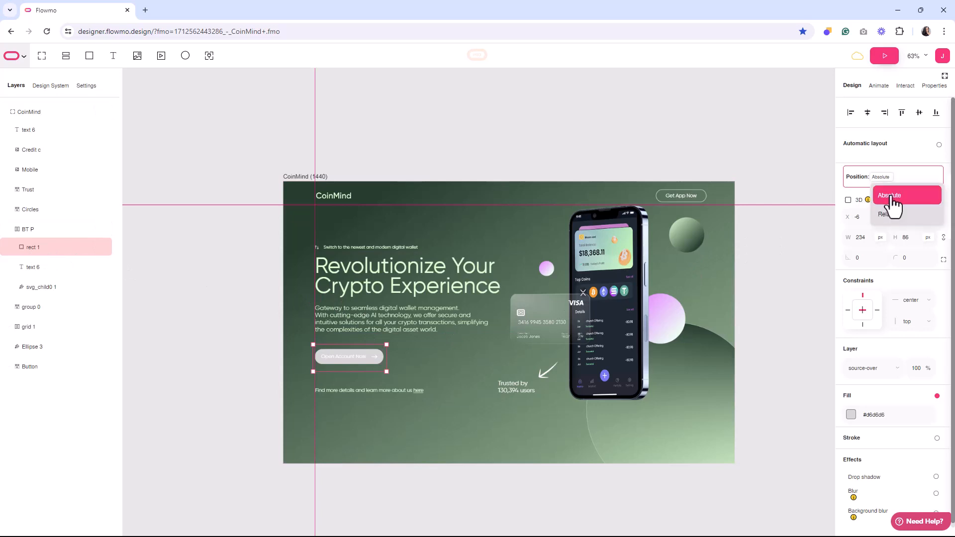
{"action": "left_click", "coordinate": [889, 198]}
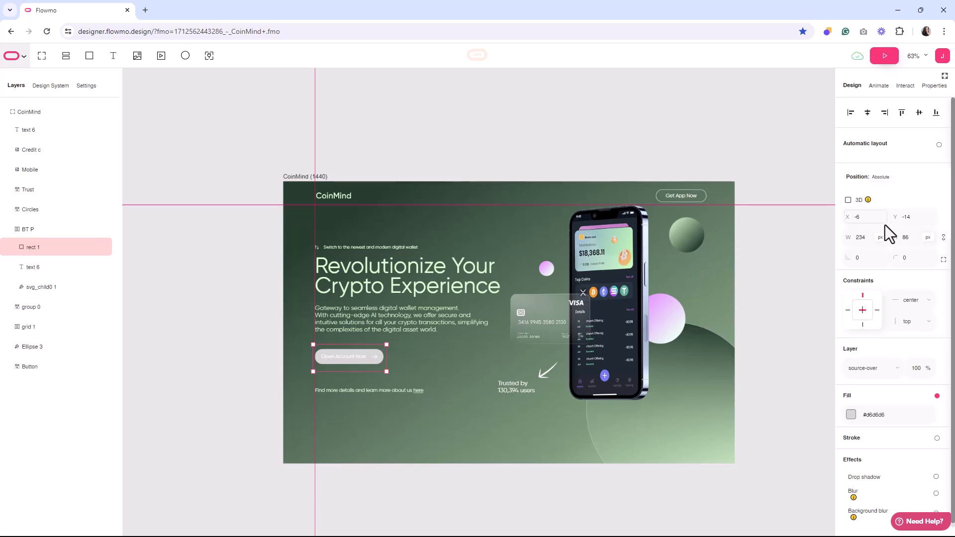
{"action": "left_click", "coordinate": [880, 238]}
{"action": "left_click", "coordinate": [855, 271]}
{"action": "left_click", "coordinate": [927, 237]}
{"action": "left_click", "coordinate": [902, 271]}
{"action": "double_click", "coordinate": [864, 238]}
{"action": "type", "text": "100"}
{"action": "key", "text": "Tab"}
{"action": "type", "text": "100"}
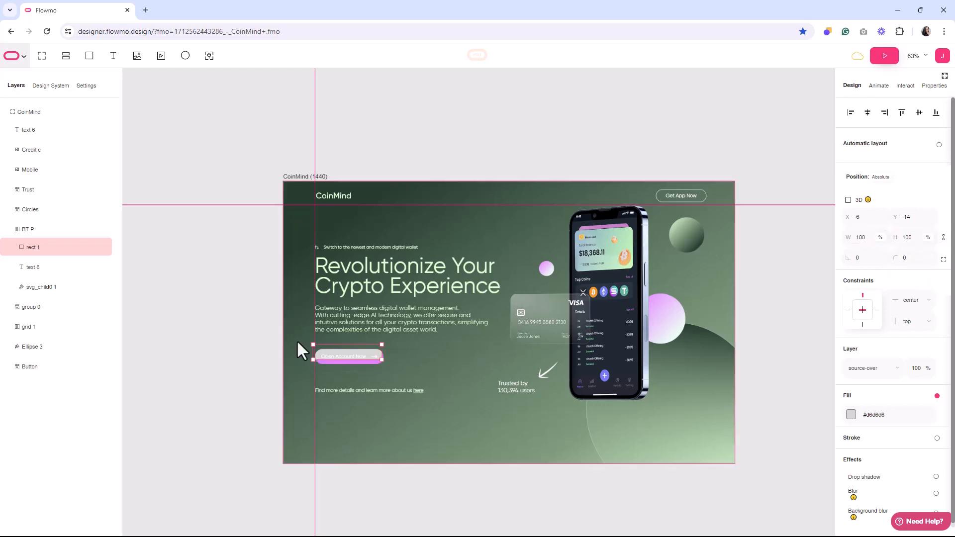
Turn off Clip Content for BT P and set the nested rectangle's corner radius to 30.
{"action": "left_click", "coordinate": [38, 233]}
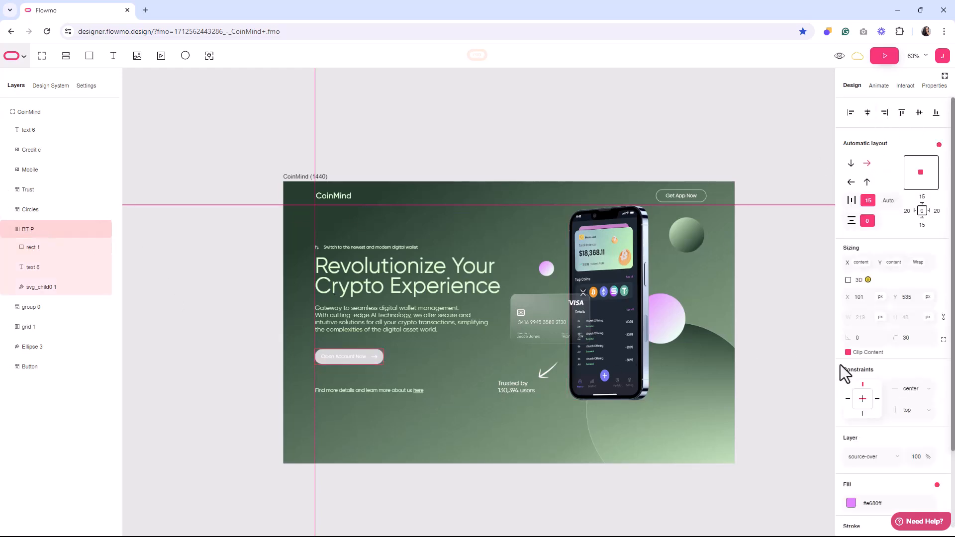
{"action": "left_click", "coordinate": [849, 352]}
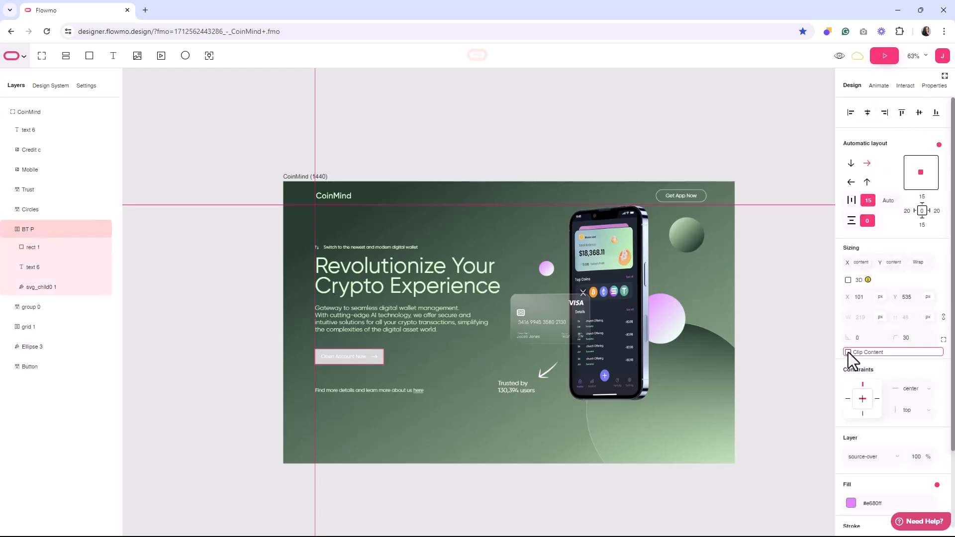
{"action": "left_click", "coordinate": [30, 247]}
{"action": "left_click", "coordinate": [901, 258]}
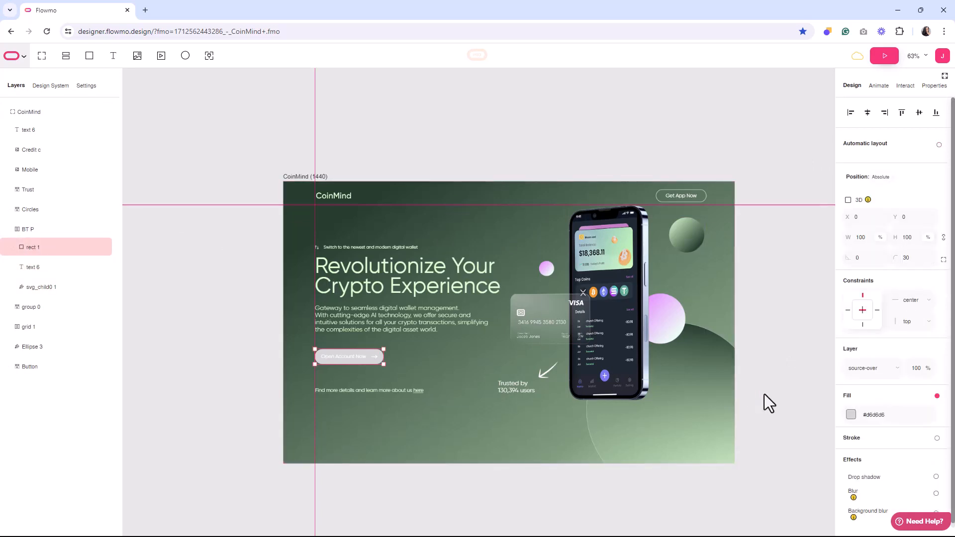
Change the nested rectangle's fill to the pink rgb(247, 97, 206).
{"action": "left_click", "coordinate": [850, 414]}
{"action": "left_click_drag", "start_coordinate": [847, 224], "coordinate": [849, 312]}
{"action": "left_click", "coordinate": [795, 222]}
{"action": "left_click", "coordinate": [846, 199]}
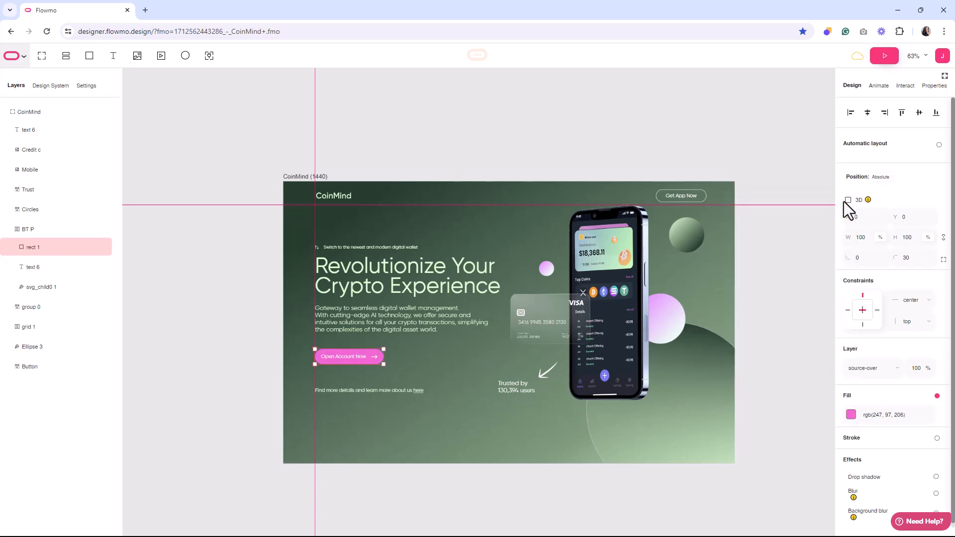
Add a Basic animation to the pink rectangle and set it to animate From.
{"action": "left_click", "coordinate": [877, 87]}
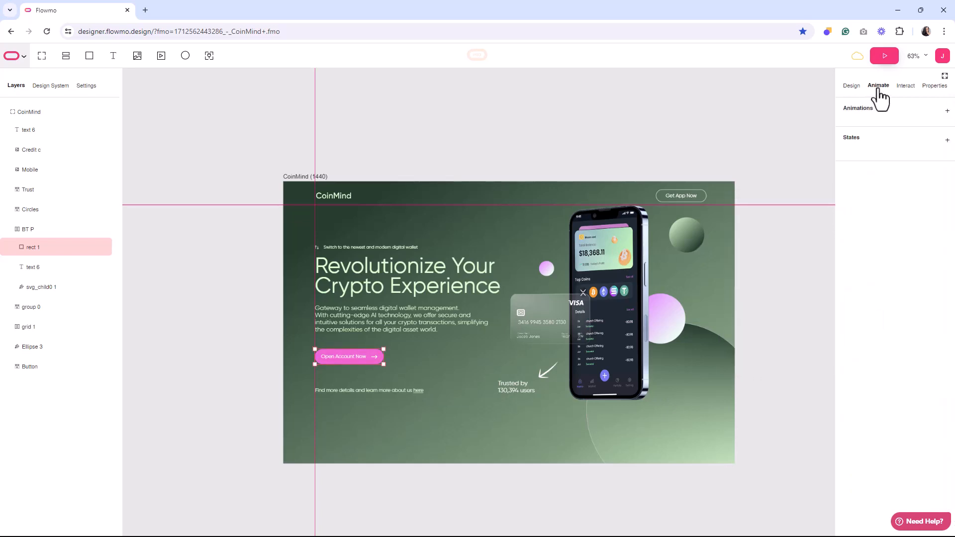
{"action": "left_click", "coordinate": [892, 122]}
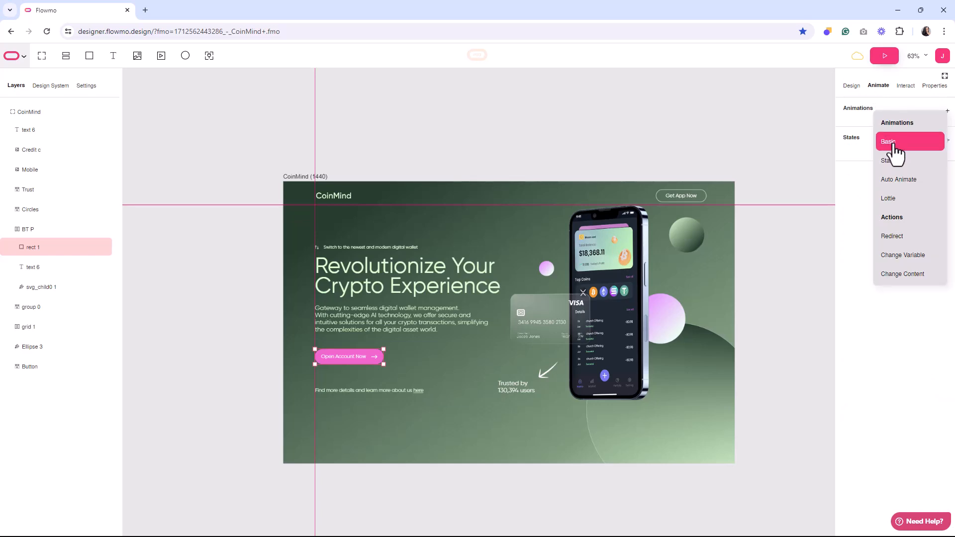
{"action": "left_click", "coordinate": [893, 143]}
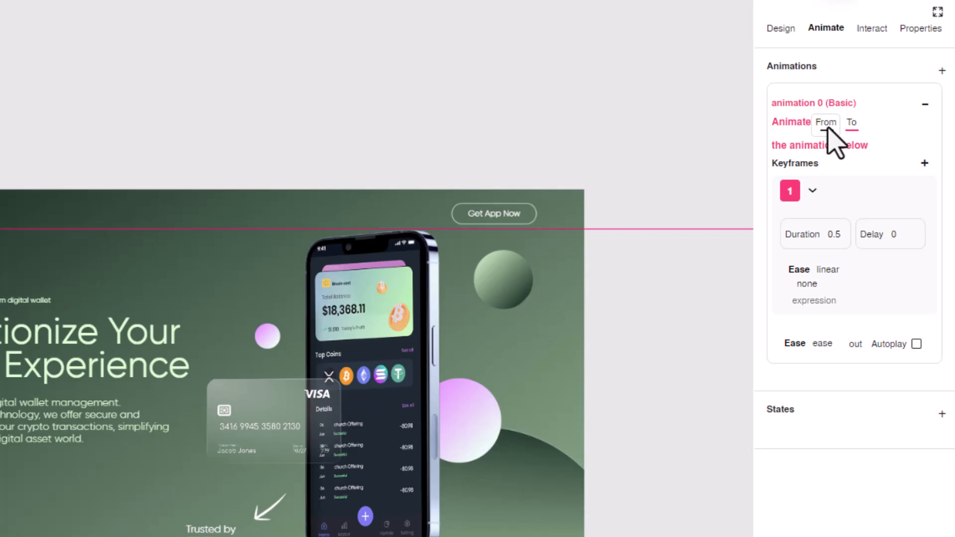
{"action": "left_click", "coordinate": [826, 125]}
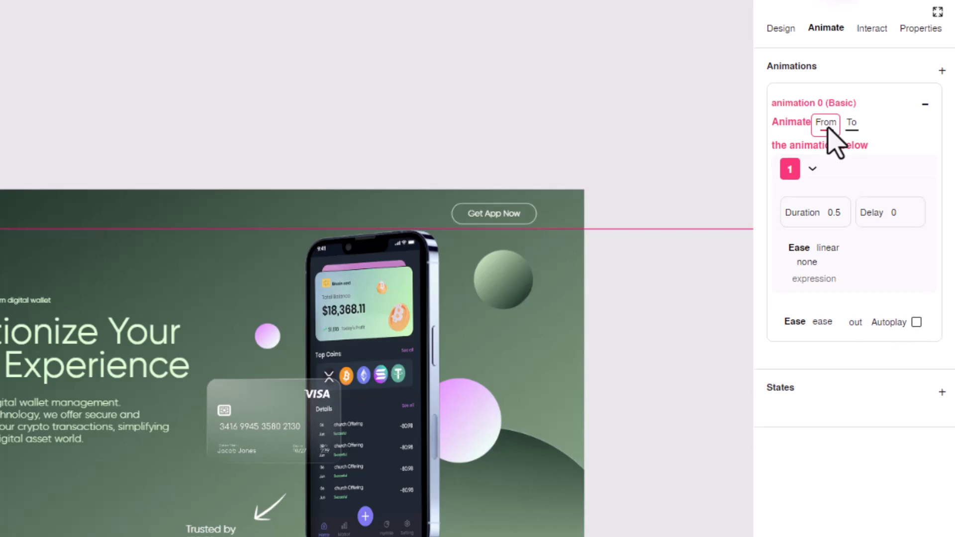
Give the rectangle's keyframe a Move of X -200 and a duration of 1.
{"action": "left_click", "coordinate": [812, 169]}
{"action": "left_click", "coordinate": [798, 233]}
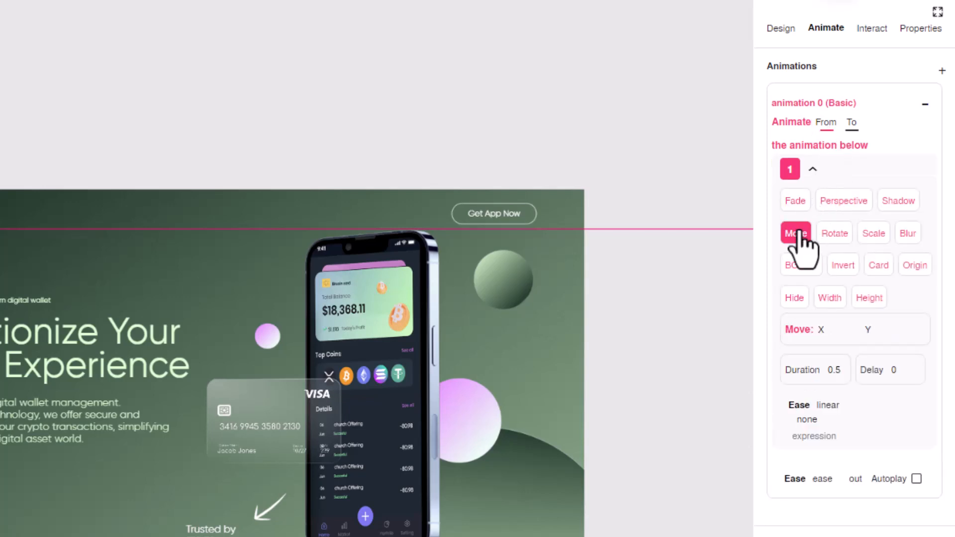
{"action": "left_click", "coordinate": [838, 329]}
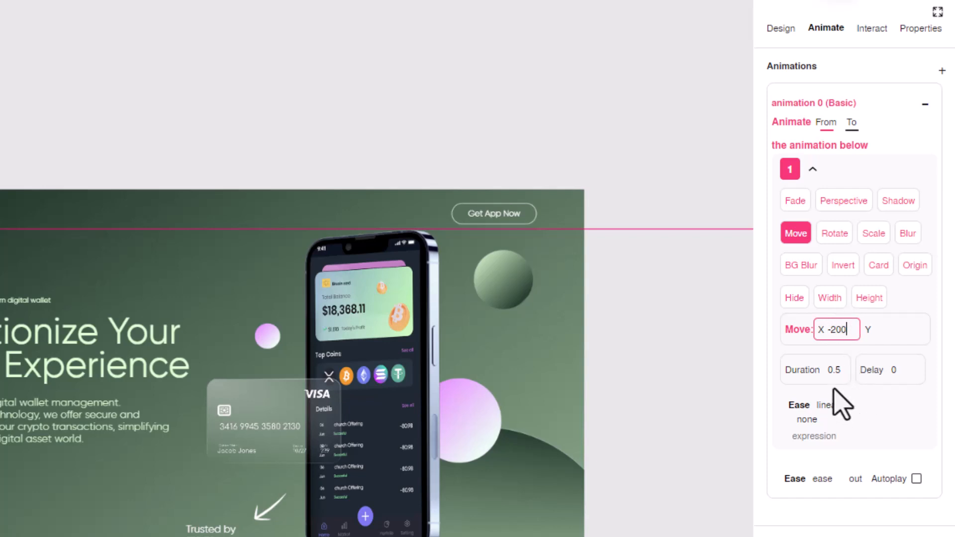
{"action": "left_click", "coordinate": [827, 369]}
{"action": "double_click", "coordinate": [826, 370]}
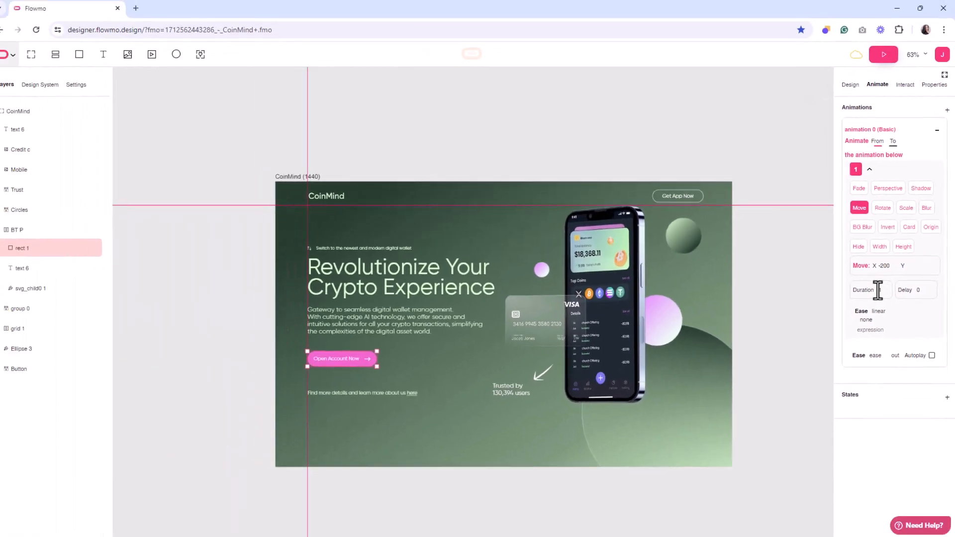
Switch the rectangle's animation to animate To and rename it BT P.
{"action": "double_click", "coordinate": [867, 130]}
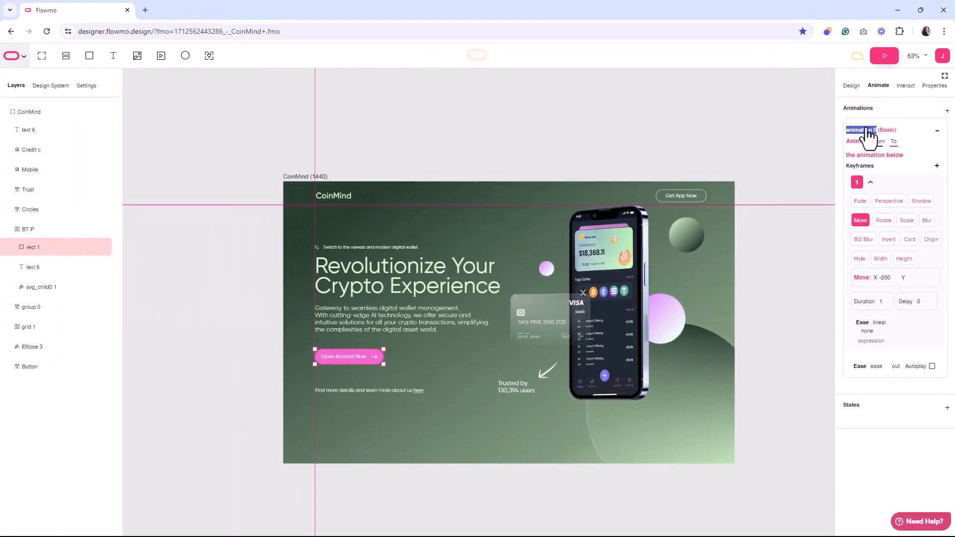
{"action": "type", "text": "bt"}
{"action": "key", "text": "Caps_Lock"}
{"action": "key", "text": "BackSpace"}
{"action": "key", "text": "BackSpace"}
{"action": "type", "text": "BT P"}
Add a Hover interaction to the rectangle, targeting the BT P layer, that plays the BT P animation with Yoyo enabled.
{"action": "left_click", "coordinate": [903, 86]}
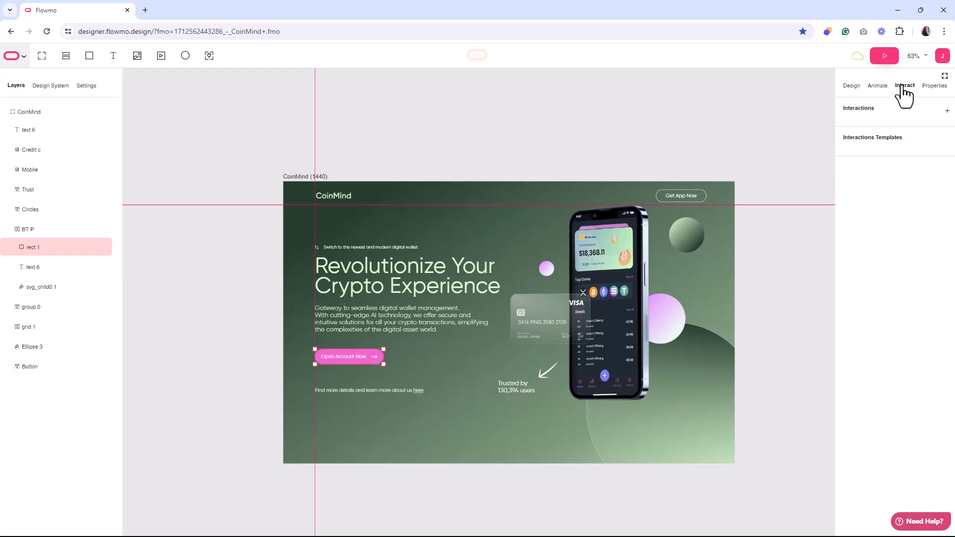
{"action": "left_click", "coordinate": [869, 118]}
{"action": "left_click", "coordinate": [895, 145]}
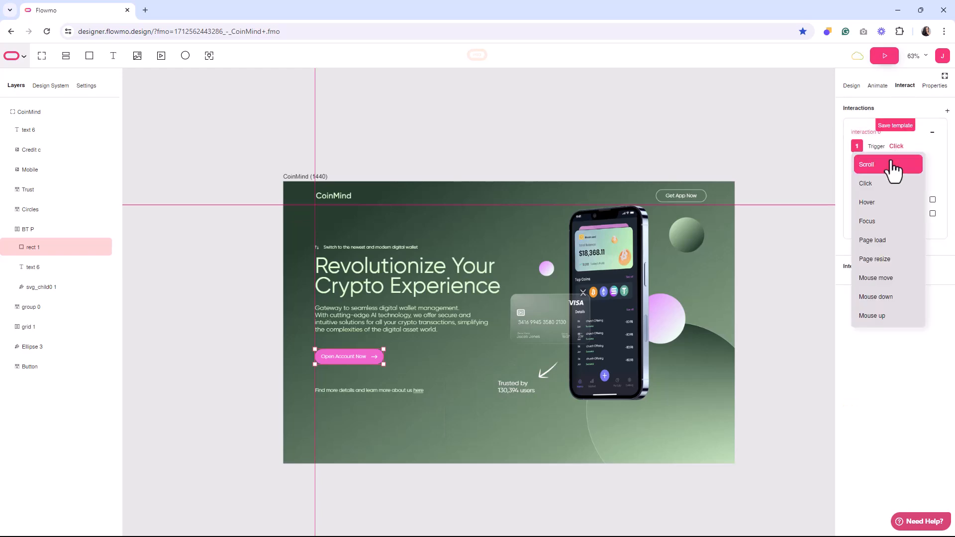
{"action": "left_click", "coordinate": [884, 203]}
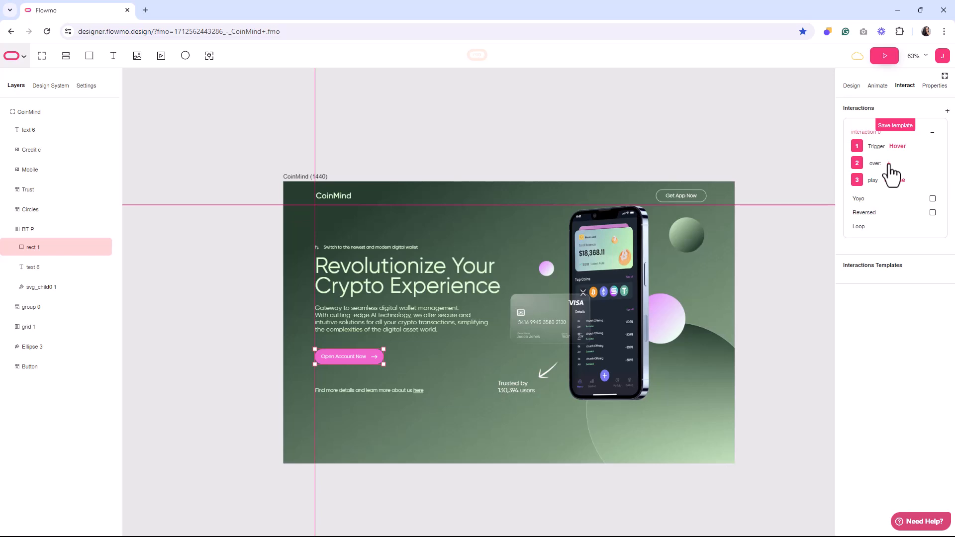
{"action": "left_click", "coordinate": [29, 229]}
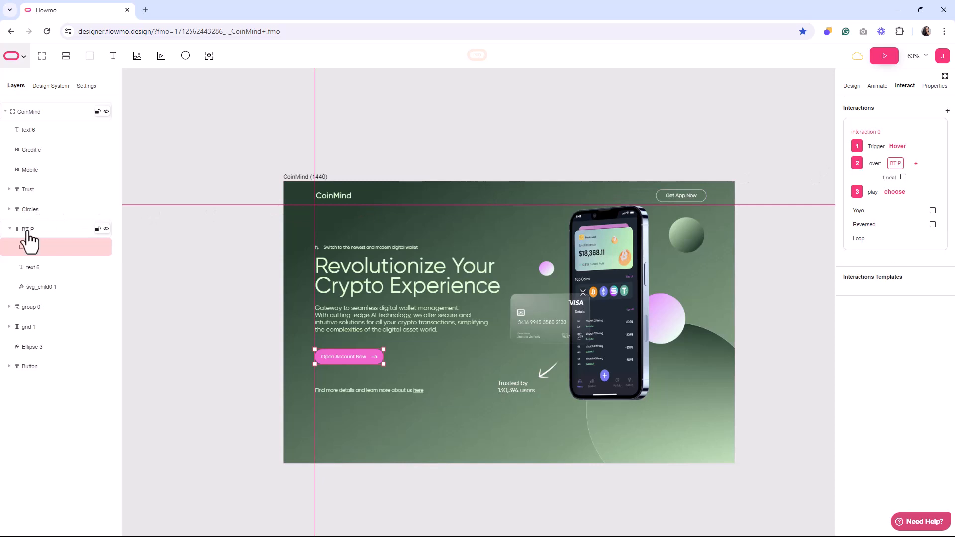
{"action": "left_click", "coordinate": [895, 193]}
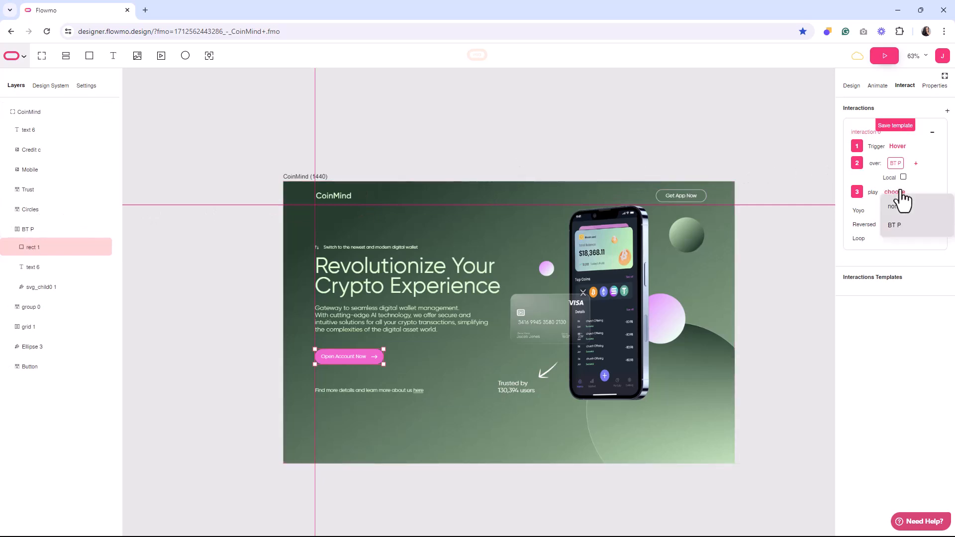
{"action": "left_click", "coordinate": [907, 227]}
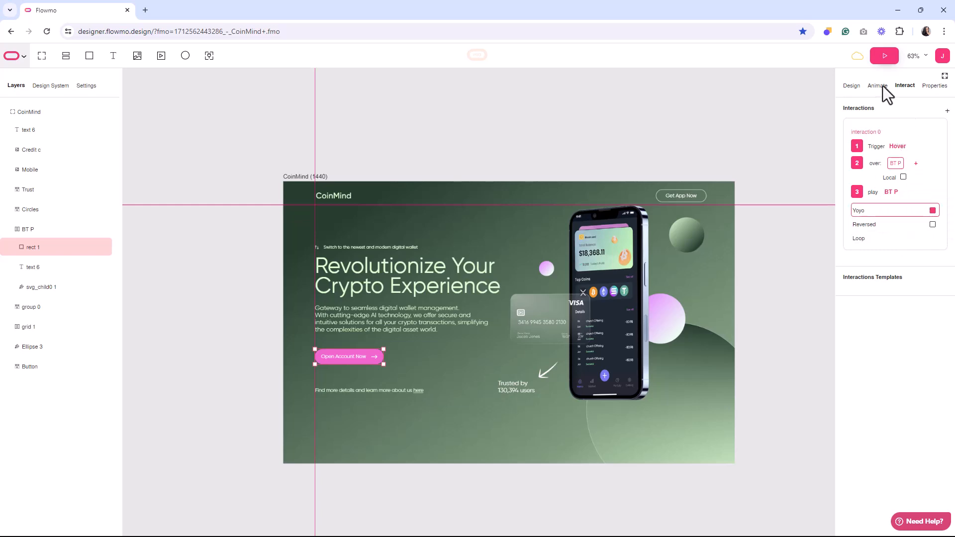
Test the Open Account Now button's hover animation in preview, and set the pink rectangle's keyframe Move to X -500.
{"action": "left_click", "coordinate": [882, 56]}
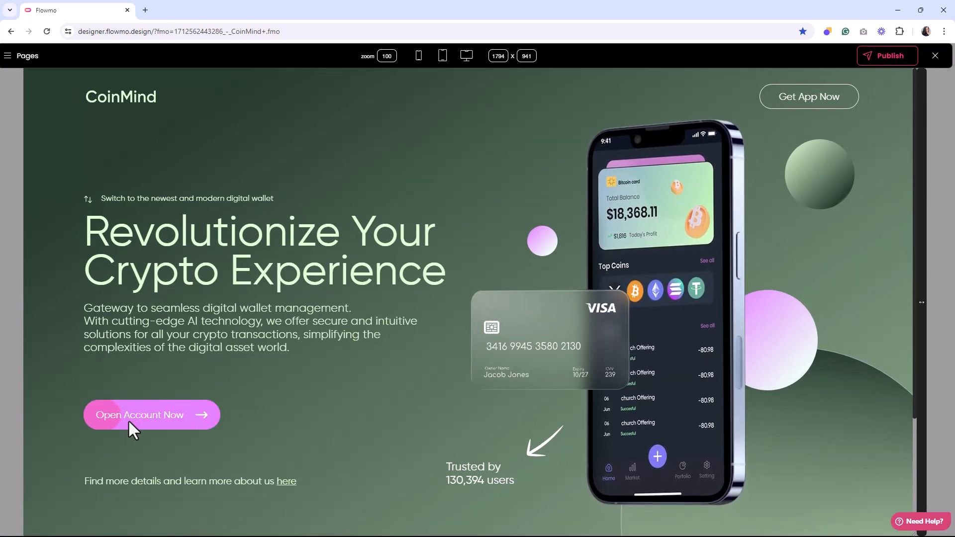
{"action": "left_click", "coordinate": [934, 57]}
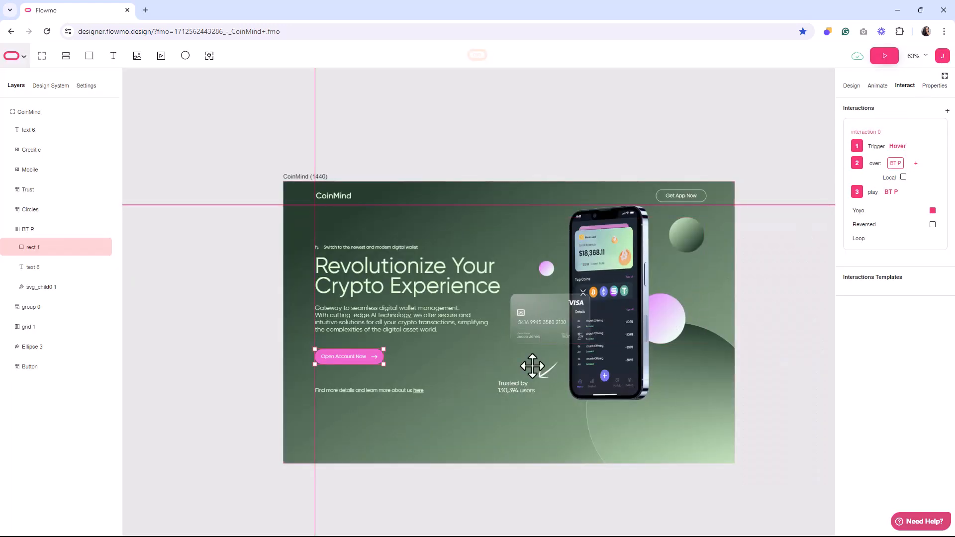
{"action": "left_click", "coordinate": [361, 357]}
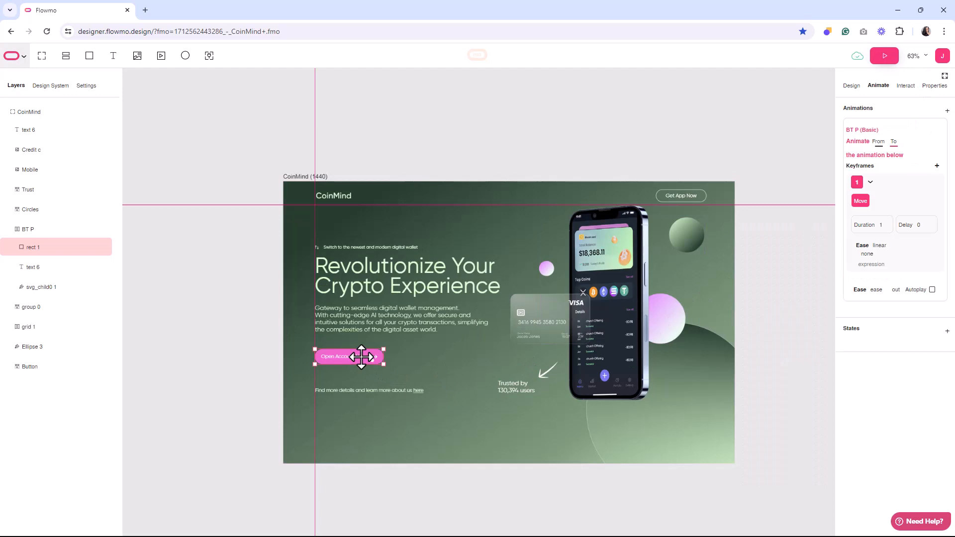
{"action": "left_click", "coordinate": [870, 182]}
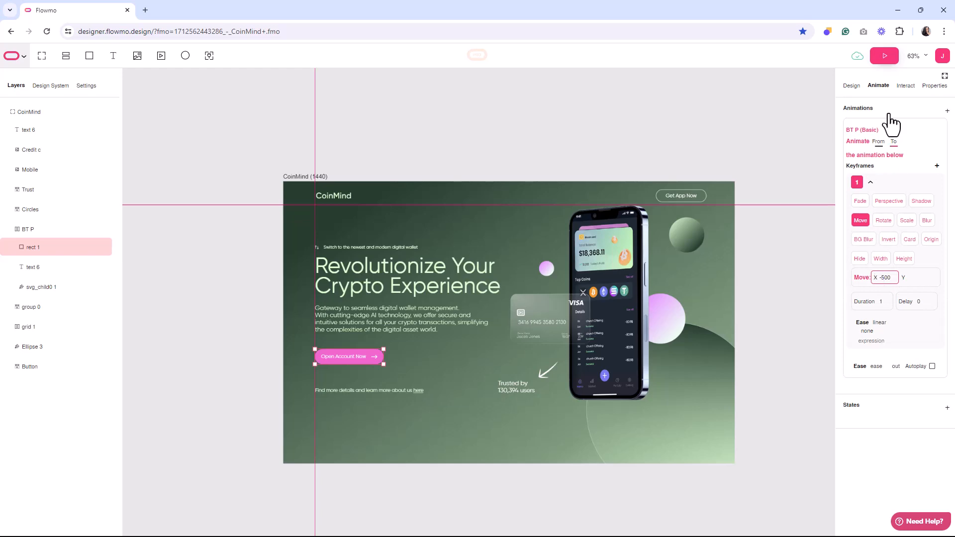
{"action": "left_click", "coordinate": [884, 55]}
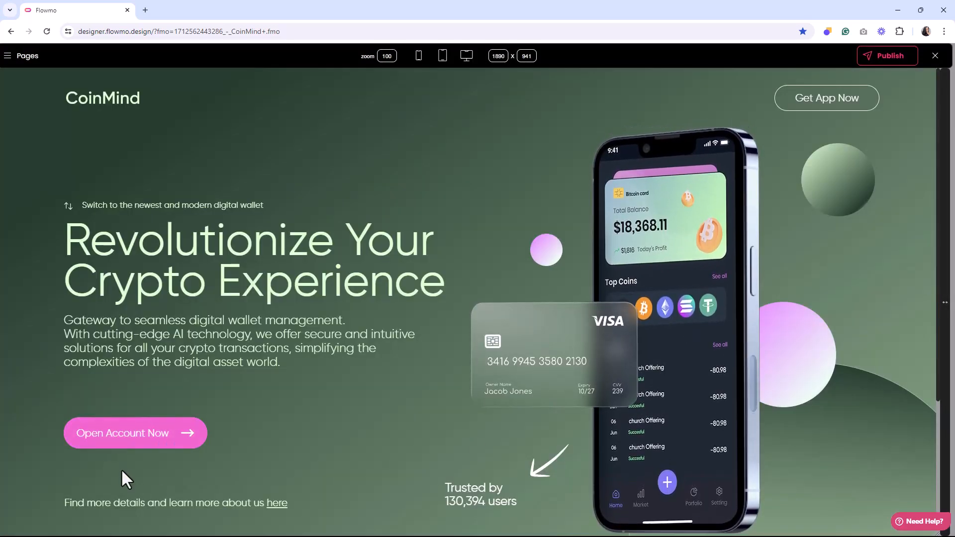
{"action": "left_click", "coordinate": [935, 55]}
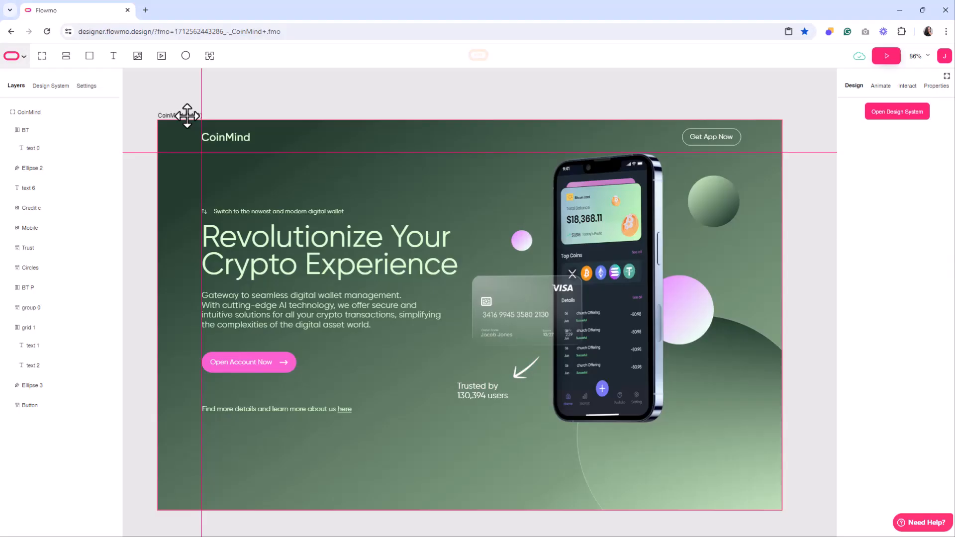
Preview the CoinMind page narrowed to a width of 1650 and publish it live.
{"action": "left_click", "coordinate": [187, 118]}
{"action": "left_click", "coordinate": [884, 57]}
{"action": "left_click_drag", "start_coordinate": [946, 164], "coordinate": [887, 166]}
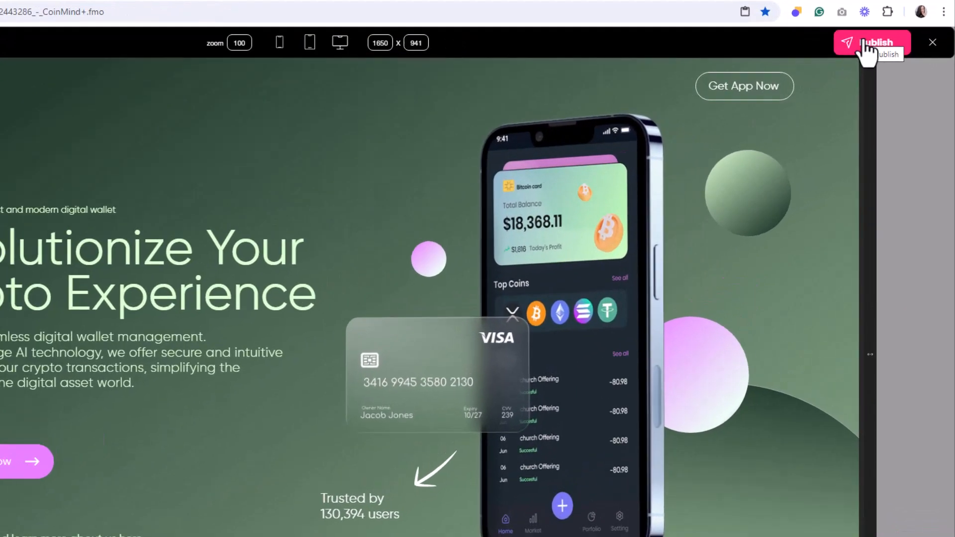
{"action": "left_click", "coordinate": [886, 54]}
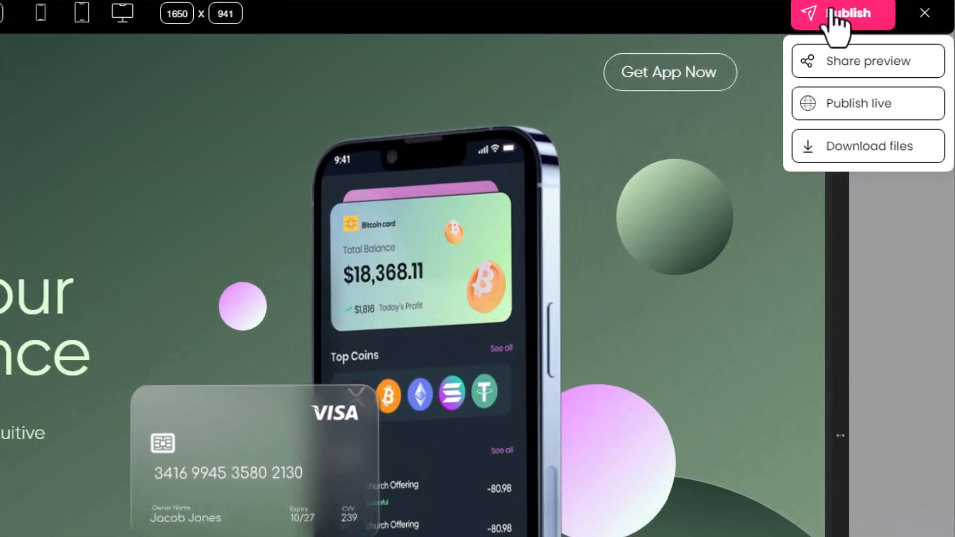
{"action": "left_click", "coordinate": [830, 110]}
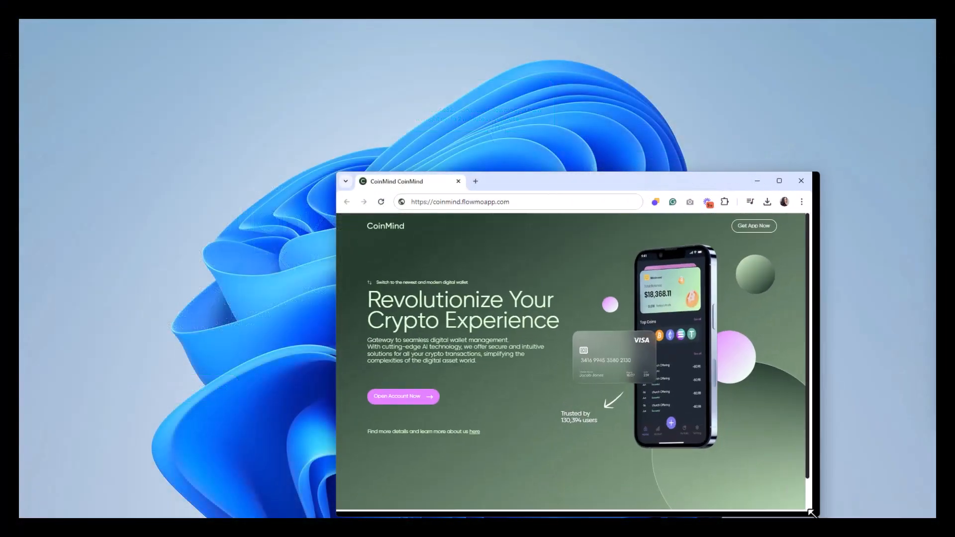
Check the published CoinMind site's scaling by resizing and repositioning its browser window, and try selecting the headline and paragraph text.
{"action": "left_click_drag", "start_coordinate": [853, 520], "coordinate": [833, 487]}
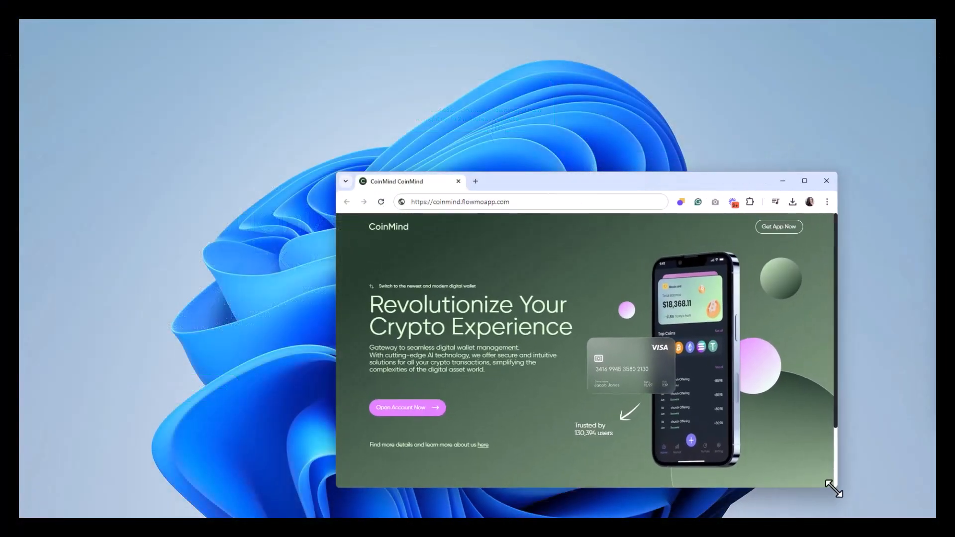
{"action": "left_click_drag", "start_coordinate": [708, 186], "coordinate": [604, 136]}
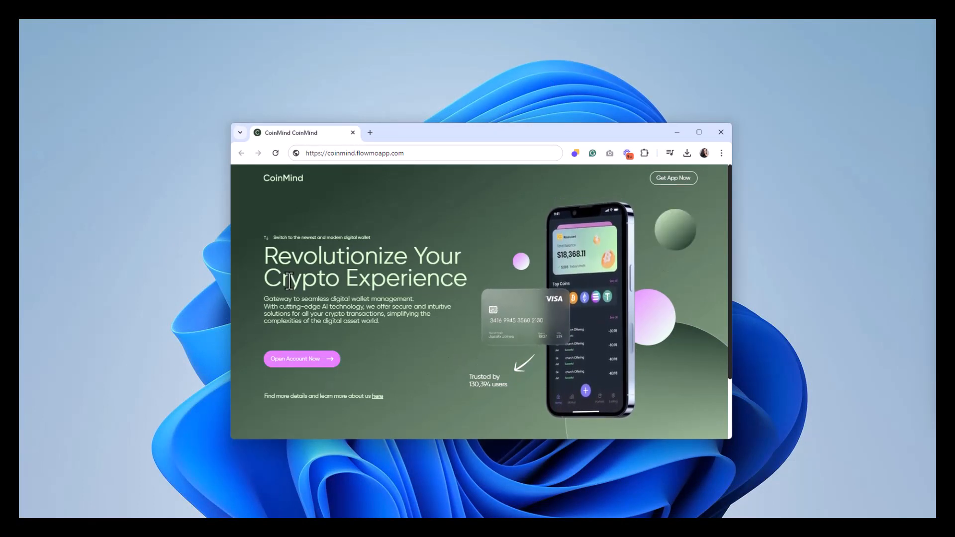
{"action": "left_click_drag", "start_coordinate": [278, 256], "coordinate": [309, 290]}
{"action": "left_click_drag", "start_coordinate": [379, 321], "coordinate": [312, 200]}
{"action": "left_click", "coordinate": [403, 371]}
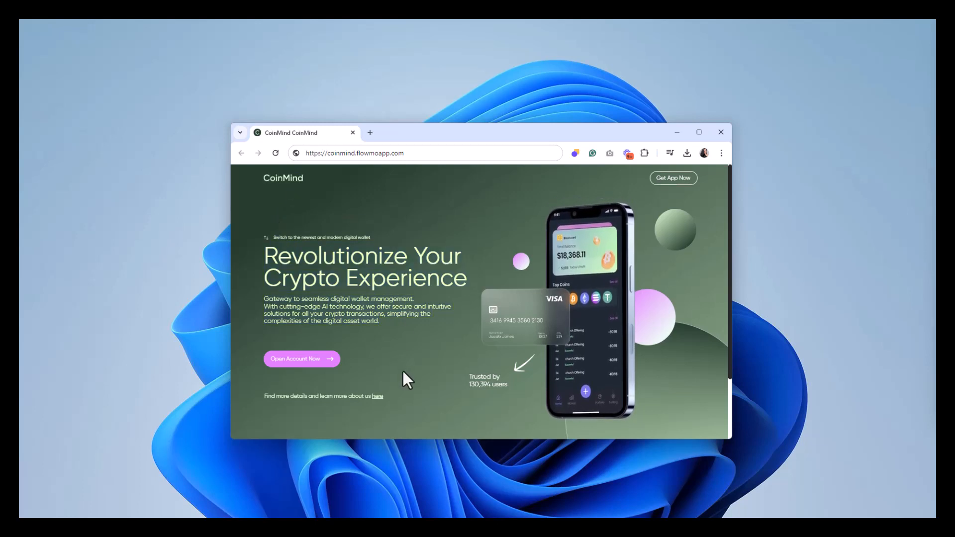